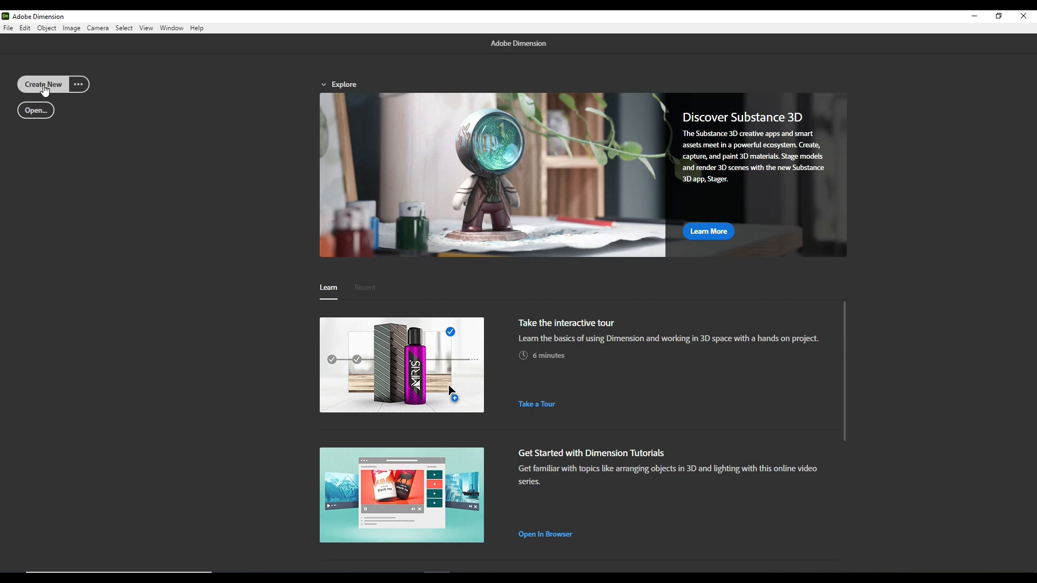
Create a new document, set its canvas size to 1024 x 1024 px, and change the scene units to inches
{"action": "left_click", "coordinate": [45, 89]}
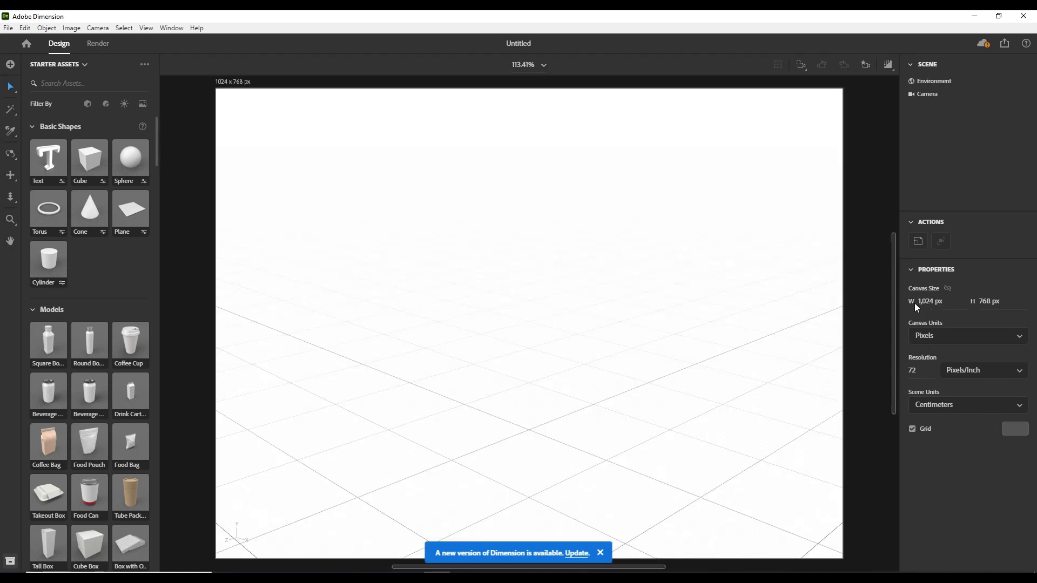
{"action": "left_click", "coordinate": [980, 302]}
{"action": "type", "text": "1024"}
{"action": "left_click", "coordinate": [956, 410]}
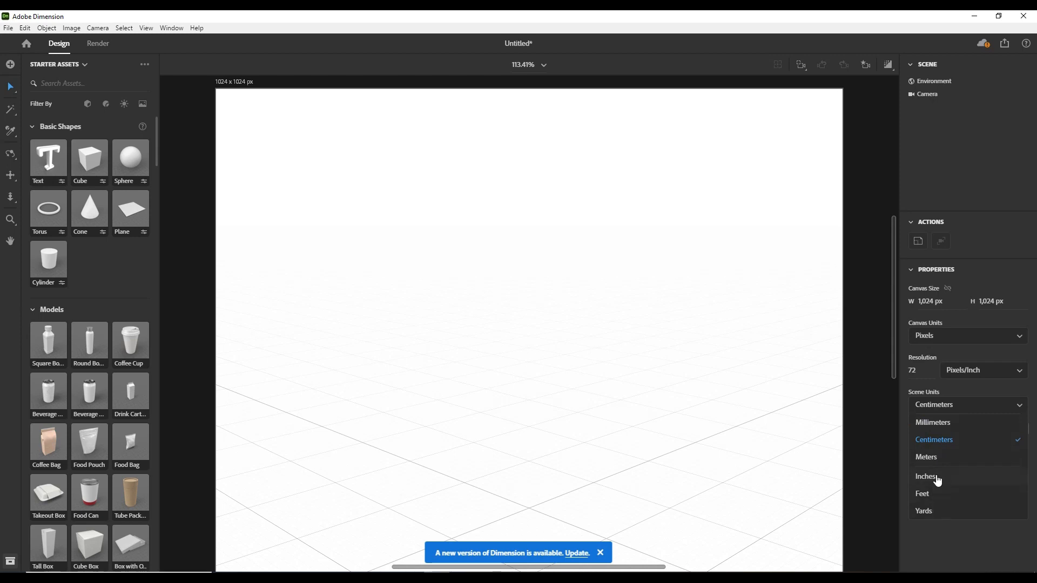
{"action": "left_click", "coordinate": [937, 478]}
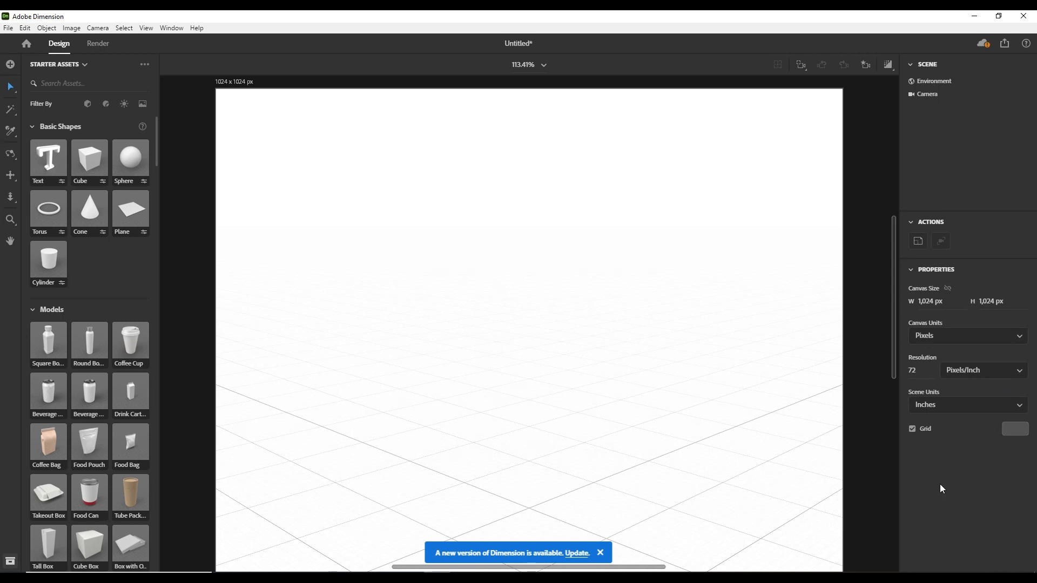
Add the Coffee Bag and Coffee Cup starter models to the scene
{"action": "left_click_drag", "start_coordinate": [894, 324], "coordinate": [896, 381]}
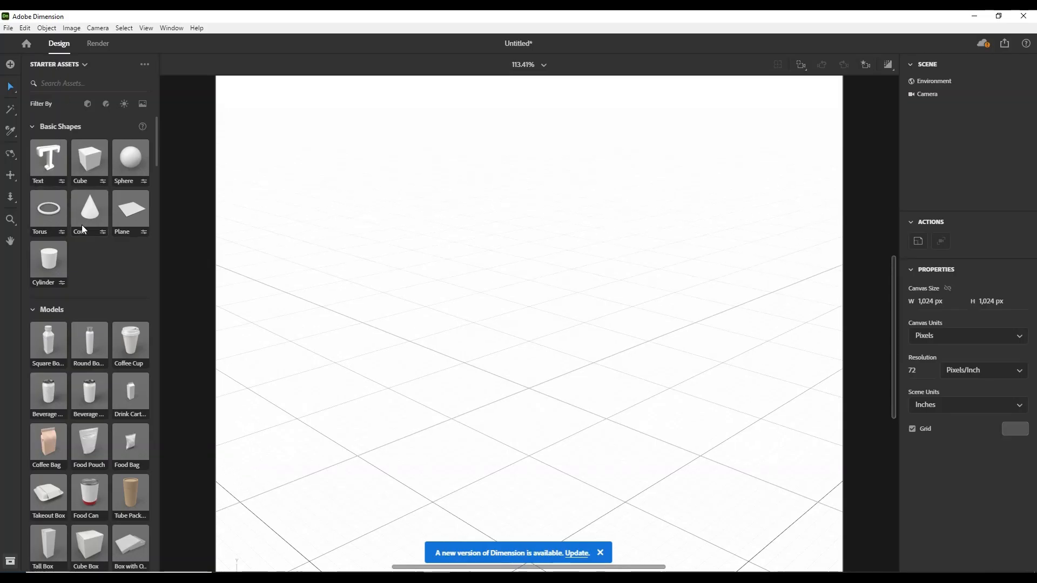
{"action": "scroll", "coordinate": [96, 344], "scroll_direction": "down", "scroll_amount": 2}
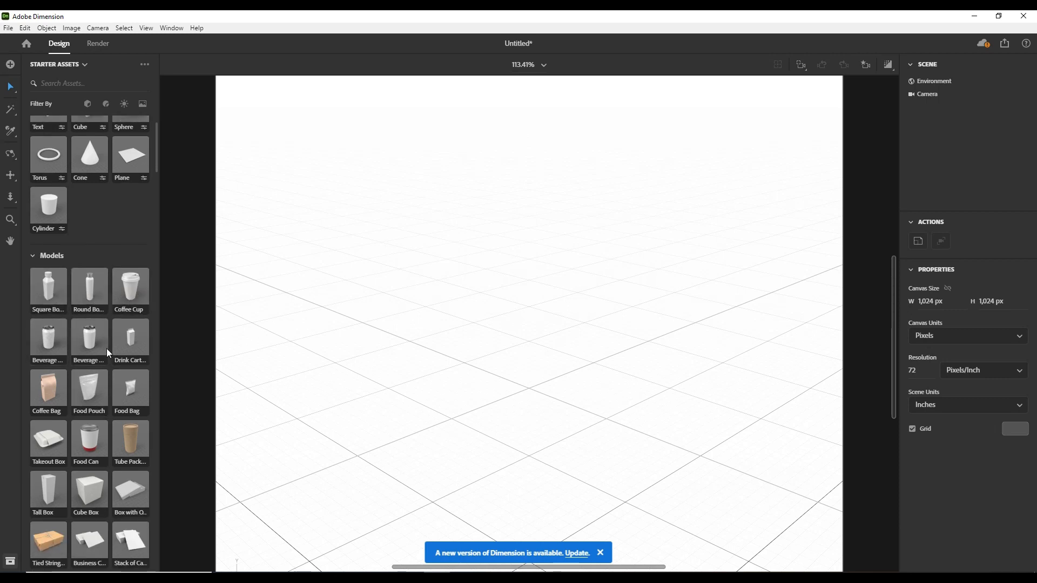
{"action": "scroll", "coordinate": [107, 351], "scroll_direction": "down", "scroll_amount": 2}
{"action": "scroll", "coordinate": [97, 442], "scroll_direction": "down", "scroll_amount": 4}
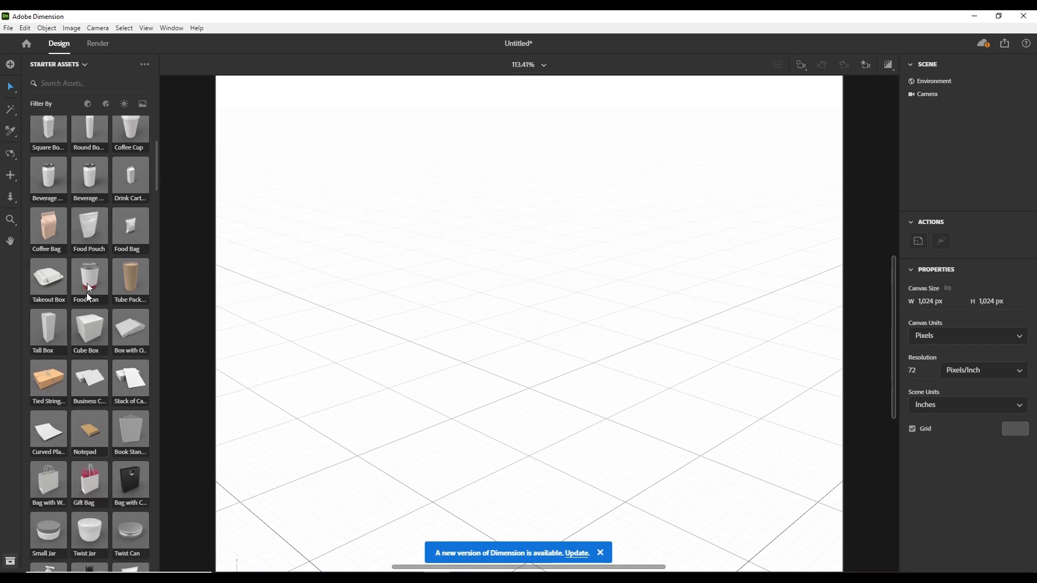
{"action": "scroll", "coordinate": [85, 408], "scroll_direction": "down", "scroll_amount": 4}
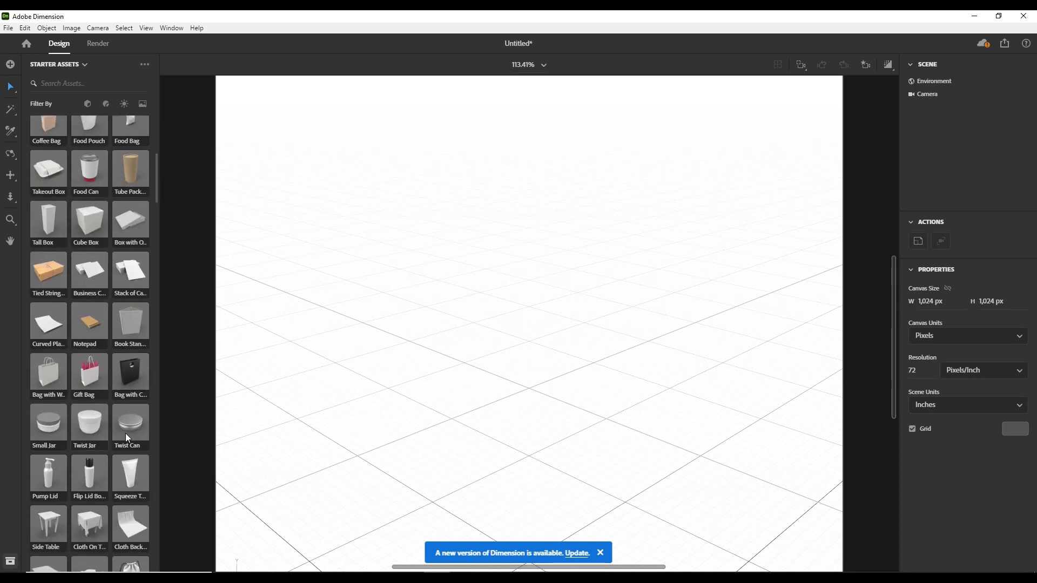
{"action": "scroll", "coordinate": [125, 449], "scroll_direction": "down", "scroll_amount": 6}
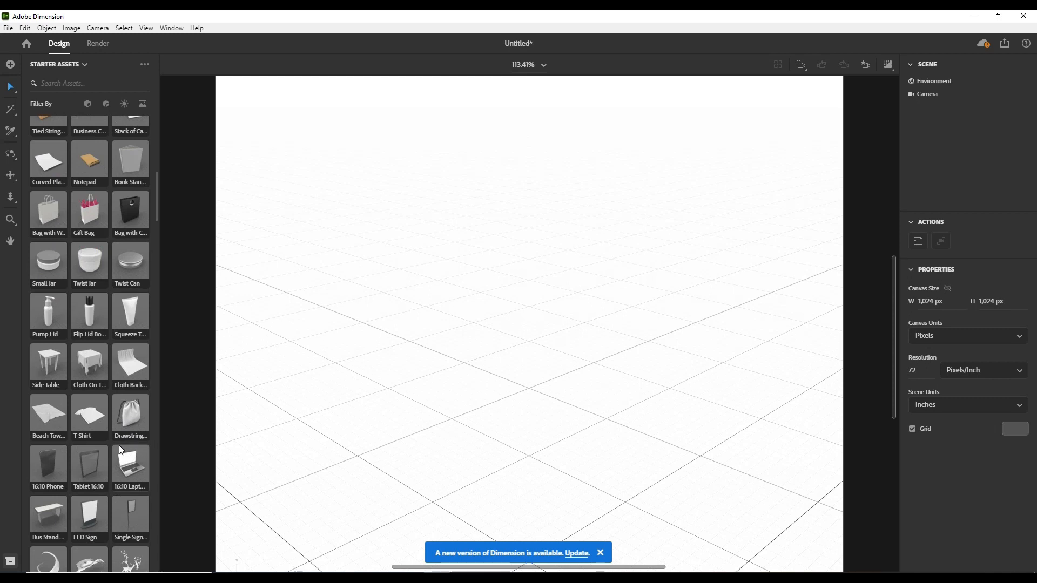
{"action": "scroll", "coordinate": [115, 486], "scroll_direction": "up", "scroll_amount": 12}
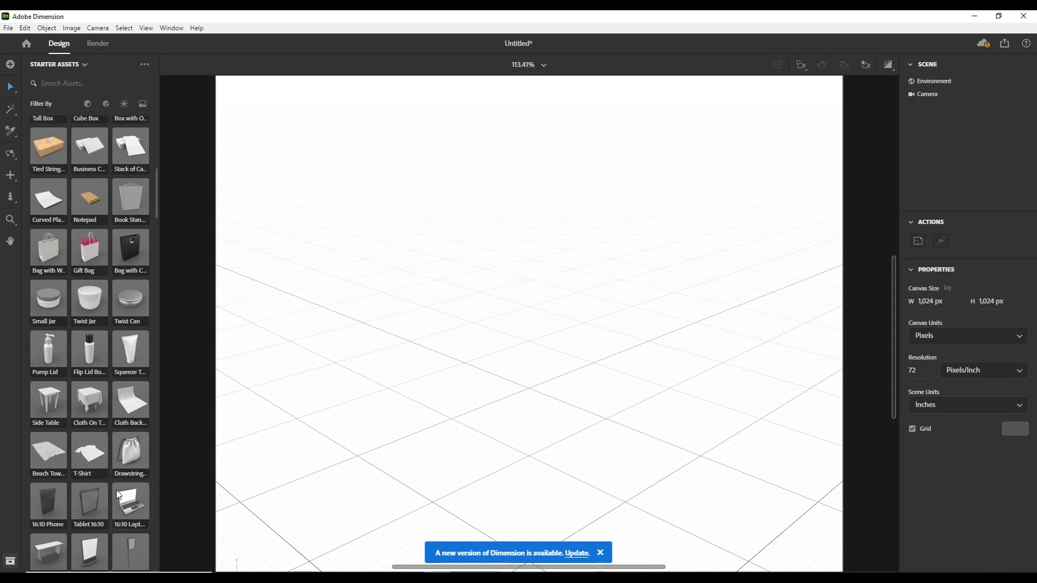
{"action": "scroll", "coordinate": [115, 487], "scroll_direction": "up", "scroll_amount": 3}
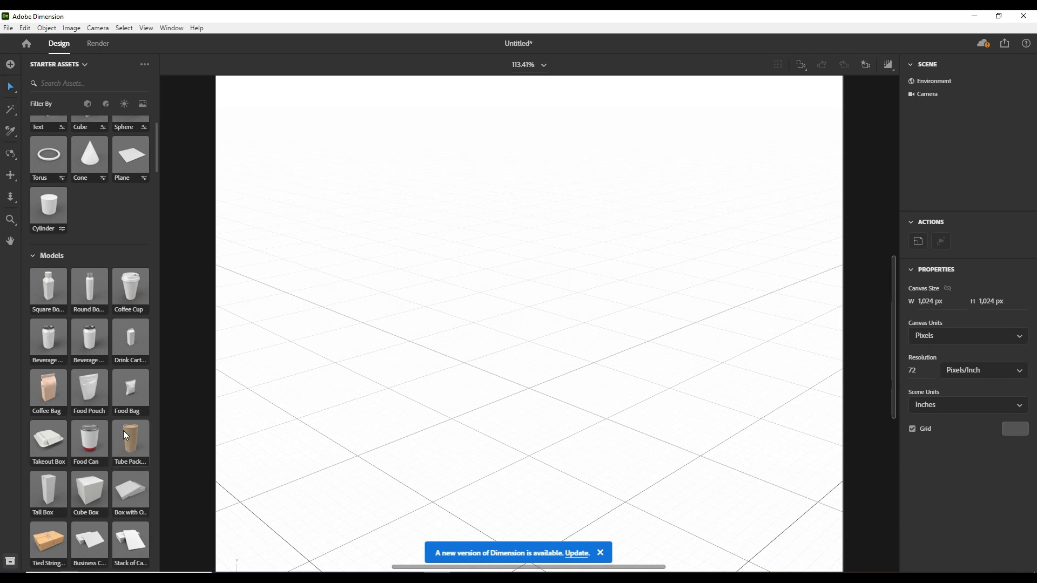
{"action": "left_click", "coordinate": [47, 387]}
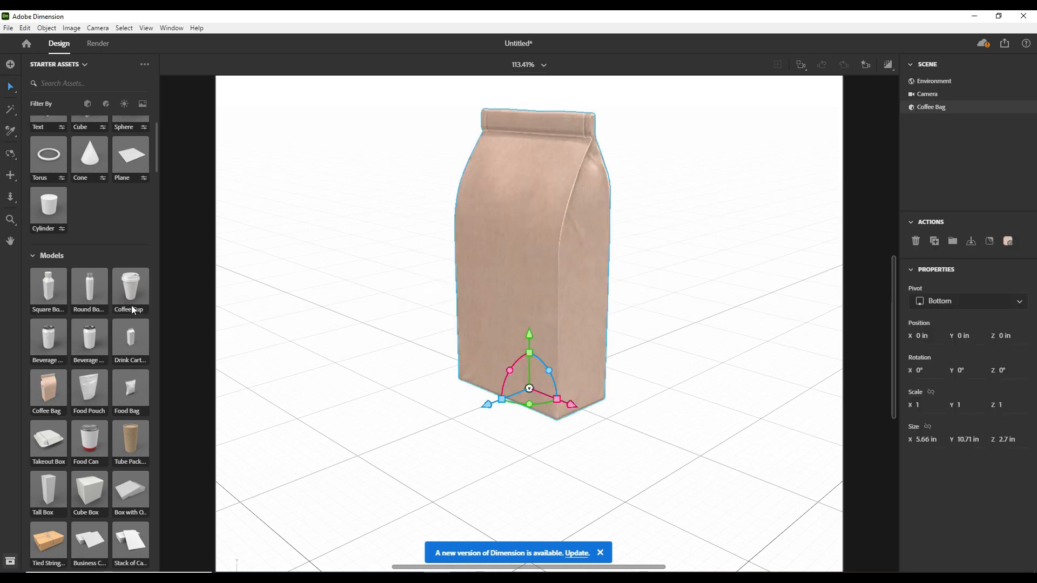
{"action": "left_click", "coordinate": [128, 284]}
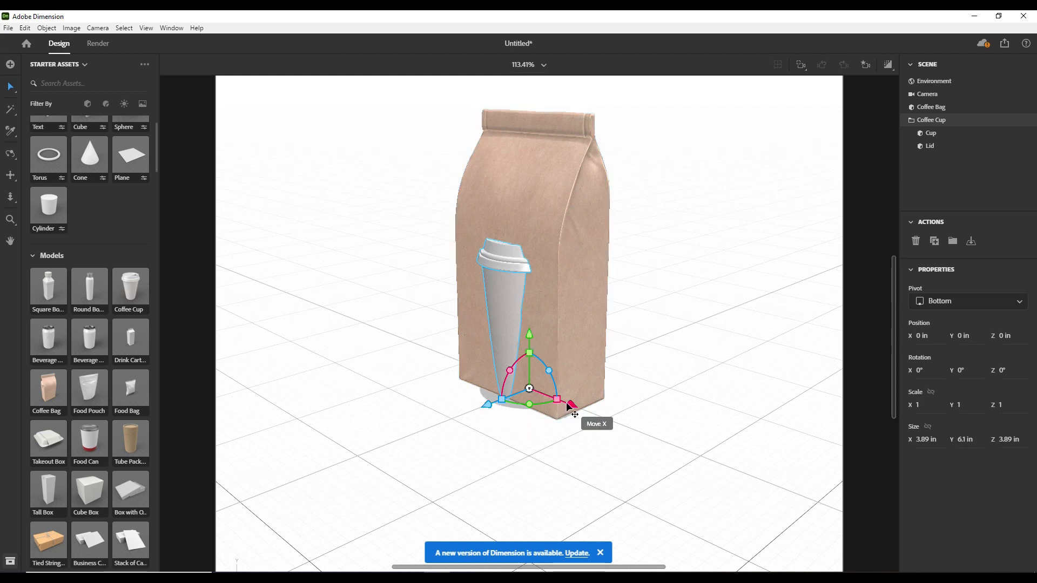
Move the coffee cup in front of the bag and to its side, to X 4.7 in and Z 2.1 in
{"action": "mouse_move", "coordinate": [531, 343]}
{"action": "left_mouse_down"}
{"action": "mouse_move", "coordinate": [531, 316]}
{"action": "mouse_move", "coordinate": [531, 341]}
{"action": "left_mouse_up"}
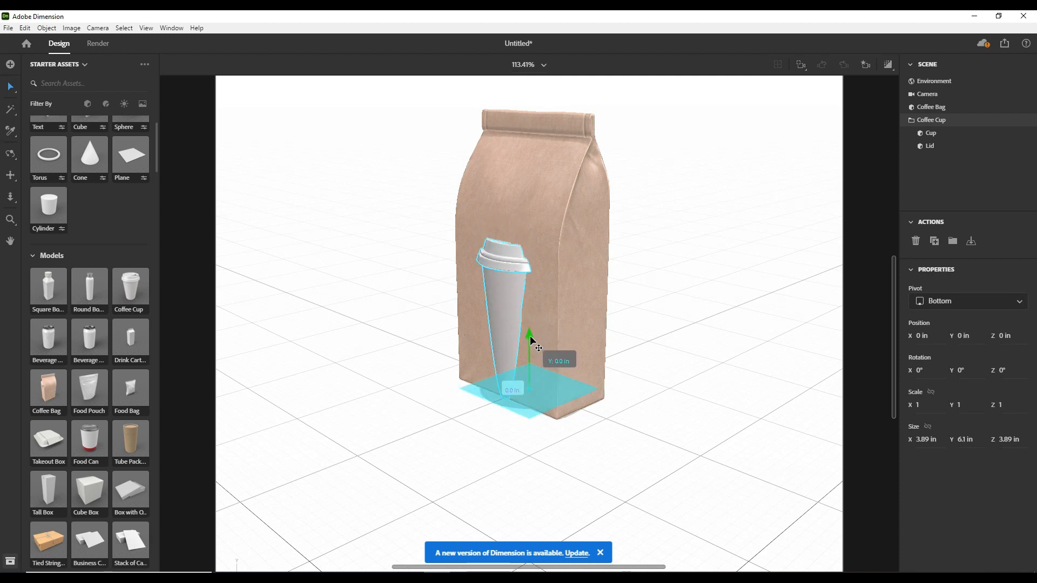
{"action": "left_click_drag", "start_coordinate": [488, 408], "coordinate": [341, 455]}
{"action": "left_click_drag", "start_coordinate": [430, 462], "coordinate": [468, 463]}
{"action": "left_click_drag", "start_coordinate": [375, 481], "coordinate": [546, 476]}
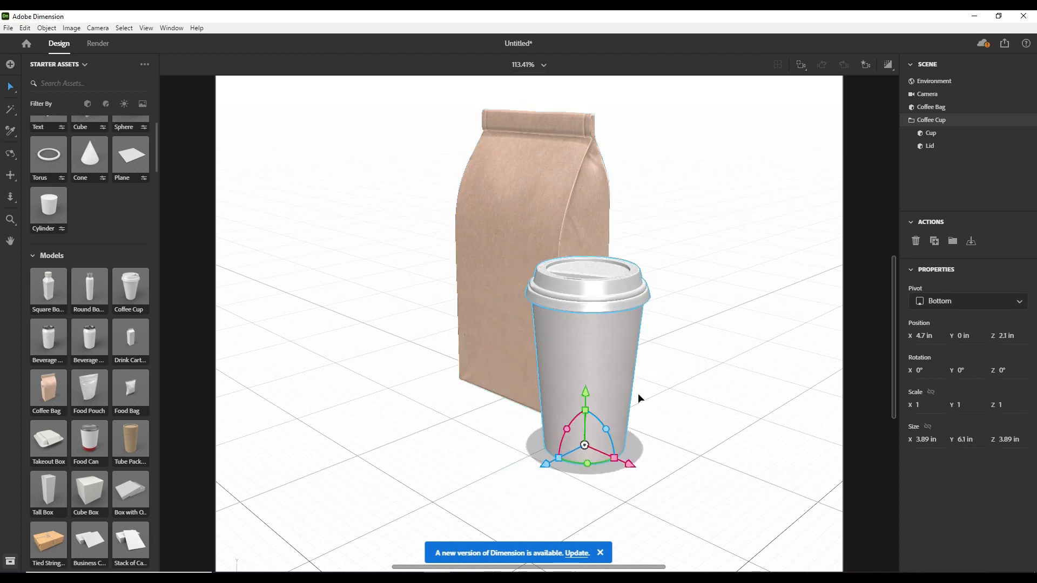
Rotate the coffee bag 23° about its Y axis so its front turns toward the viewer
{"action": "right_click_drag", "start_coordinate": [631, 494], "coordinate": [698, 472]}
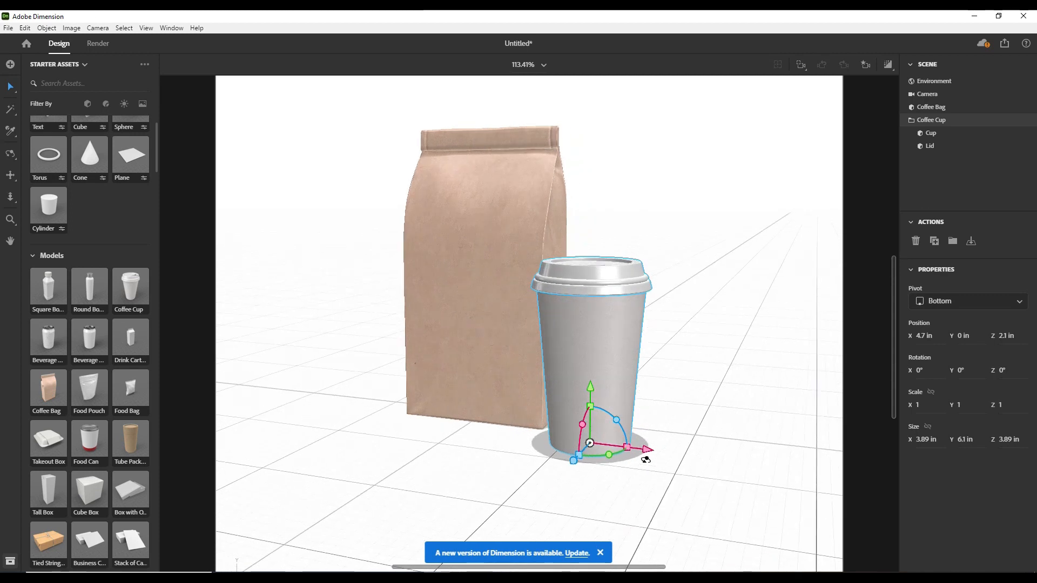
{"action": "left_click", "coordinate": [488, 323]}
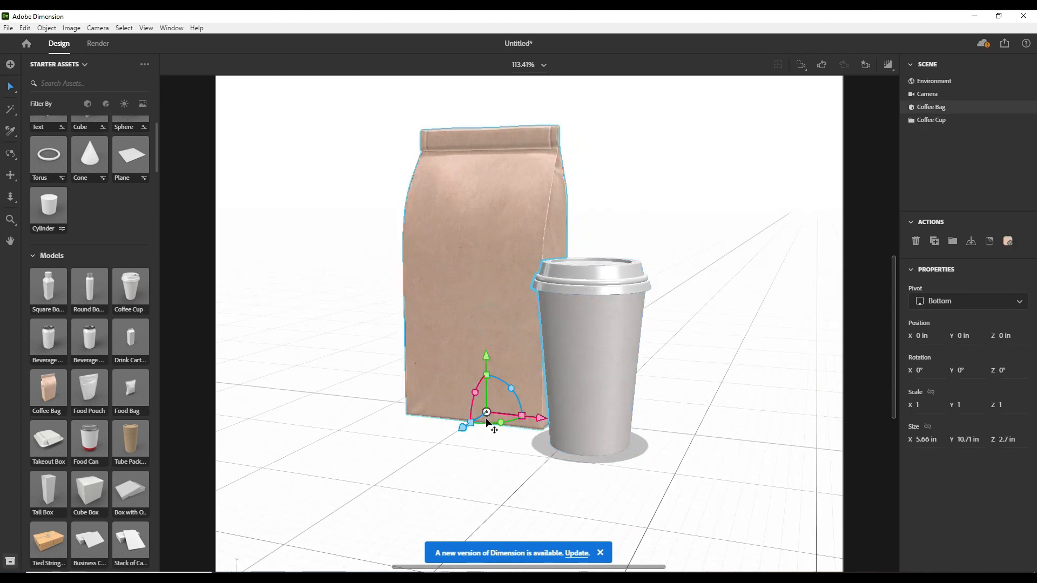
{"action": "left_click_drag", "start_coordinate": [492, 427], "coordinate": [710, 462]}
{"action": "left_click", "coordinate": [708, 463]}
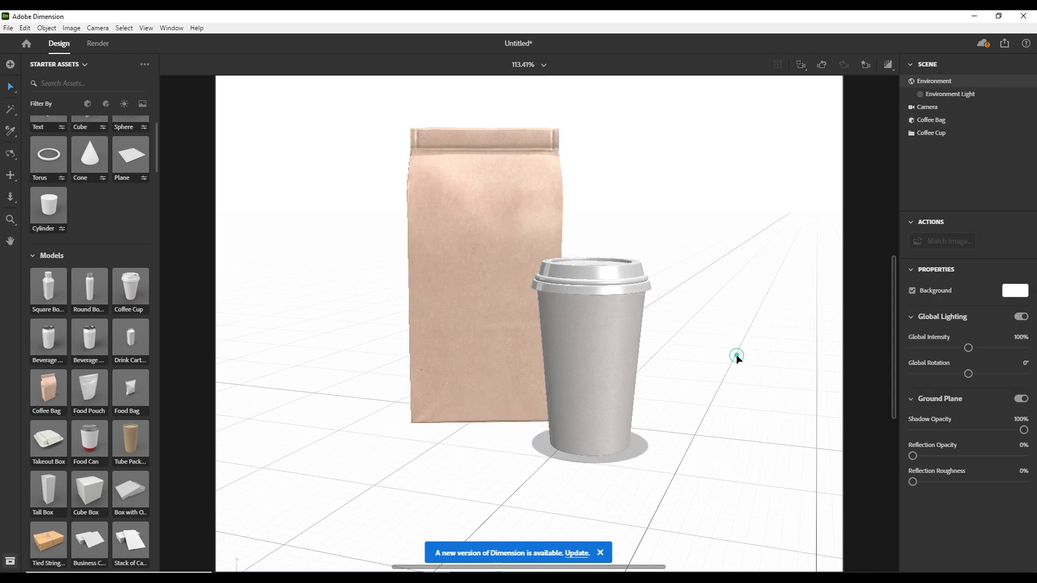
Shift the coffee bag slightly along the ground plane to X 0.1 in and Z 0.3 in
{"action": "left_click", "coordinate": [489, 340]}
{"action": "mouse_move", "coordinate": [486, 429]}
{"action": "left_mouse_down"}
{"action": "mouse_move", "coordinate": [484, 458]}
{"action": "mouse_move", "coordinate": [484, 430]}
{"action": "left_mouse_up"}
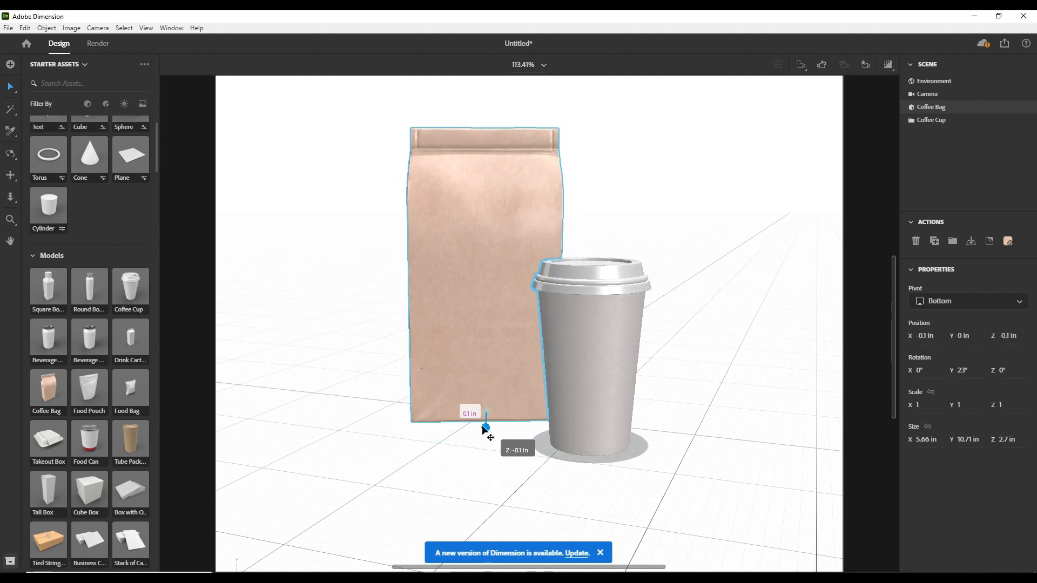
{"action": "left_click", "coordinate": [711, 404]}
{"action": "right_click_drag", "start_coordinate": [679, 430], "coordinate": [438, 420]}
{"action": "left_click", "coordinate": [670, 394]}
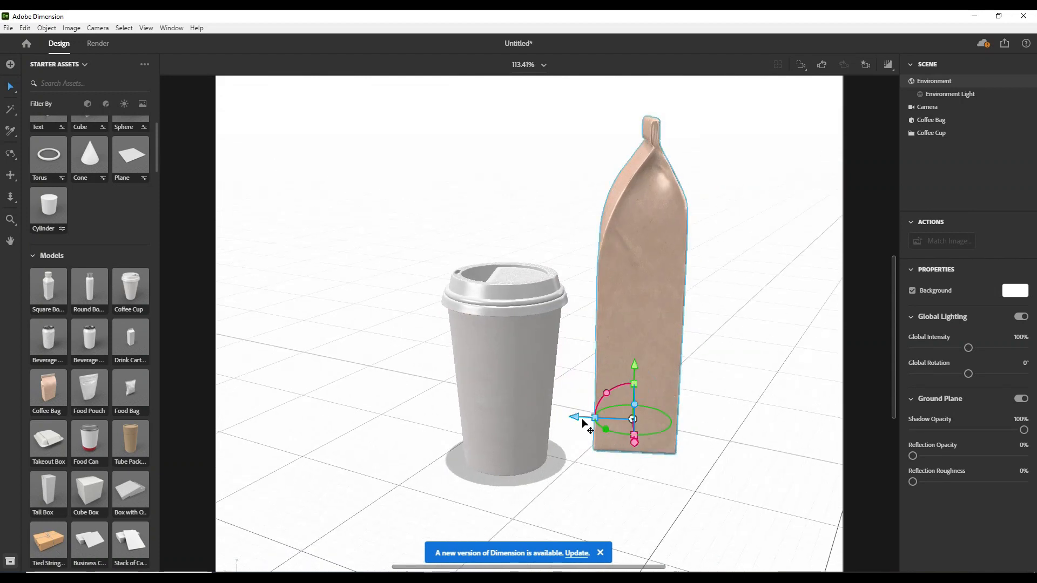
{"action": "left_click_drag", "start_coordinate": [576, 420], "coordinate": [560, 423]}
Move the coffee cup closer to the bag, to X 4.2 in, so that it overlaps the bag's edge
{"action": "right_click_drag", "start_coordinate": [502, 456], "coordinate": [718, 375]}
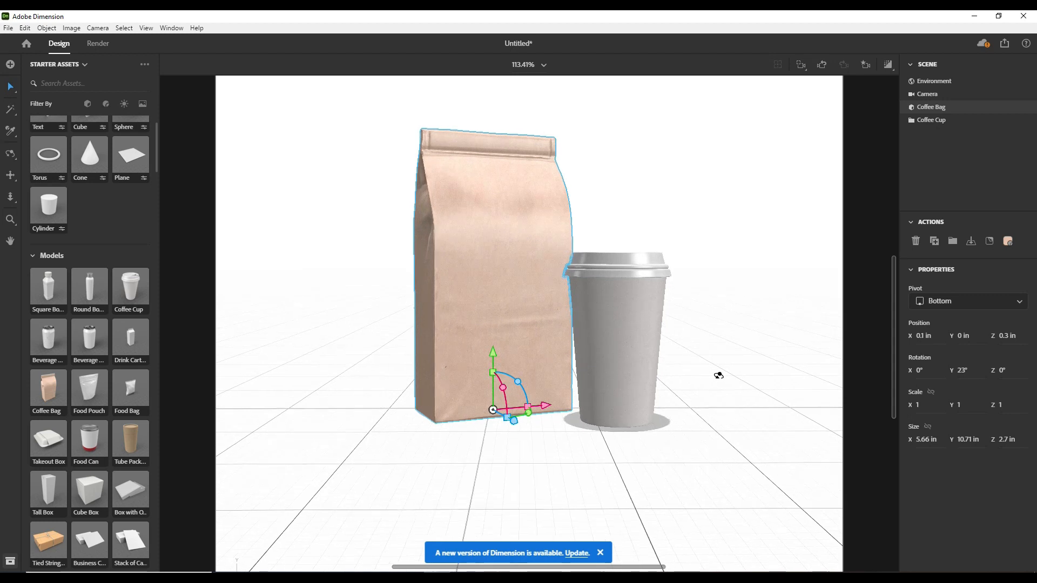
{"action": "left_click", "coordinate": [631, 378]}
{"action": "left_click_drag", "start_coordinate": [672, 422], "coordinate": [660, 423]}
{"action": "left_click", "coordinate": [738, 410]}
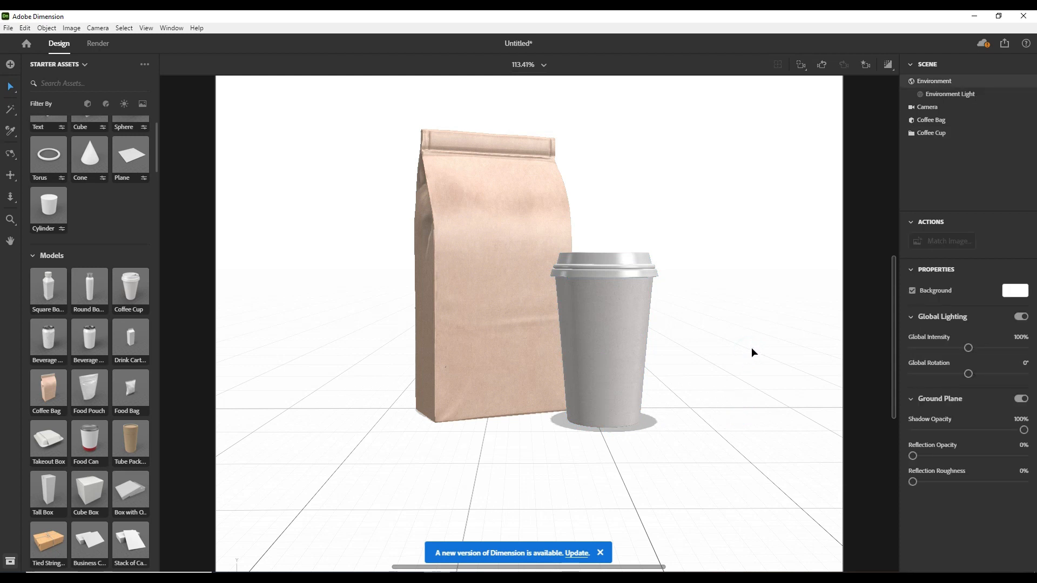
Reframe the camera so the bag and cup appear slightly larger and sit lower in the canvas
{"action": "scroll", "coordinate": [696, 257], "scroll_direction": "up", "scroll_amount": 2}
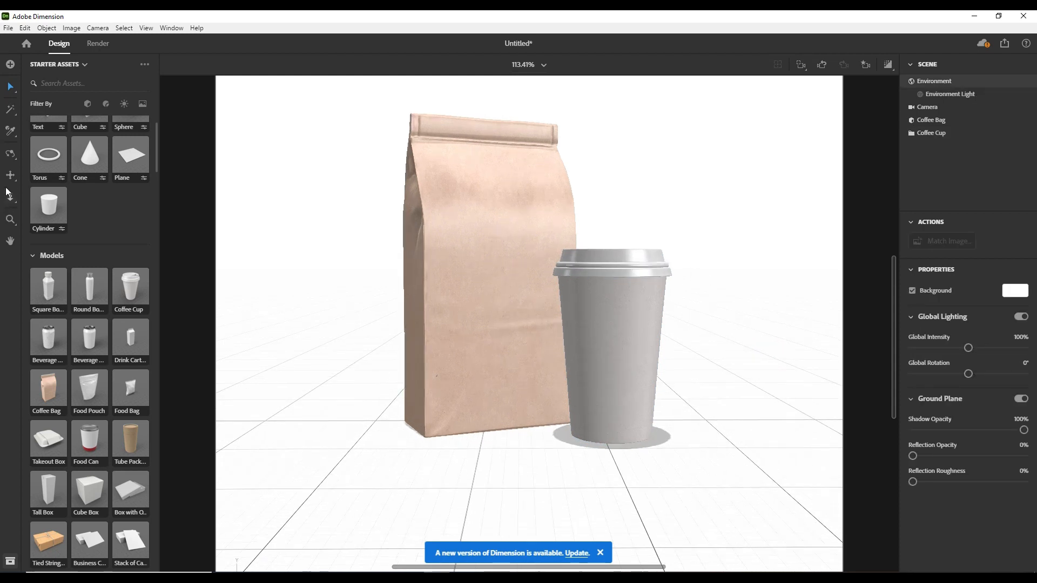
{"action": "left_click", "coordinate": [10, 175]}
{"action": "left_click_drag", "start_coordinate": [488, 245], "coordinate": [489, 271]}
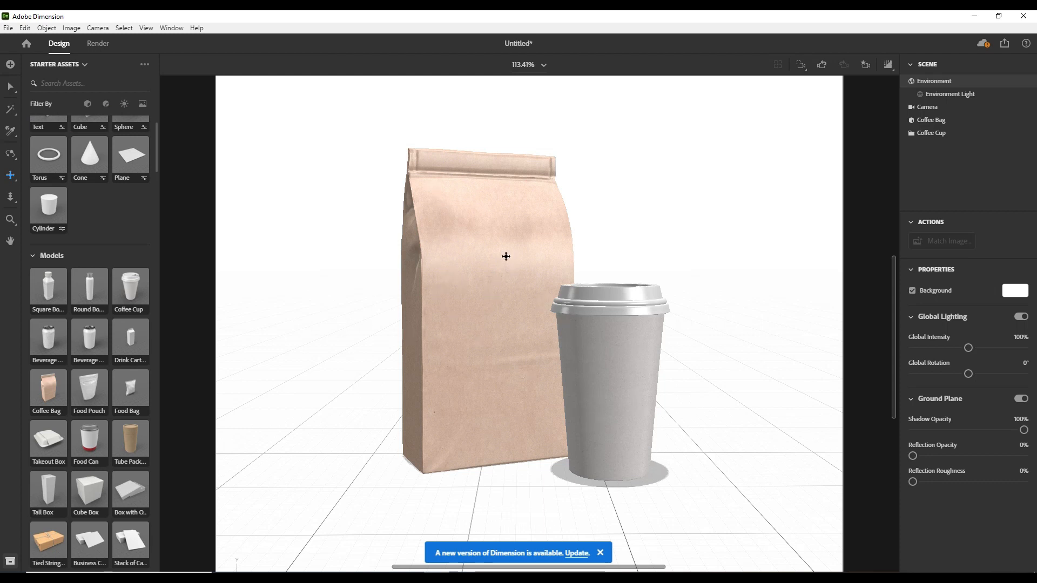
{"action": "left_click", "coordinate": [10, 86]}
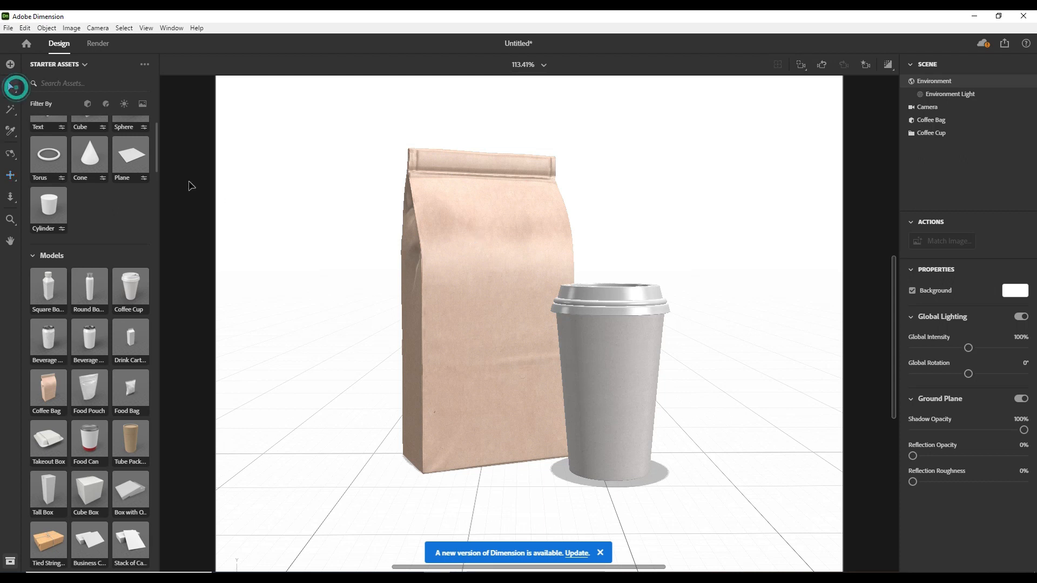
Replace the coffee bag's paper base colour image with a plain light grey, RGB 235, 235, 235
{"action": "left_click", "coordinate": [485, 277]}
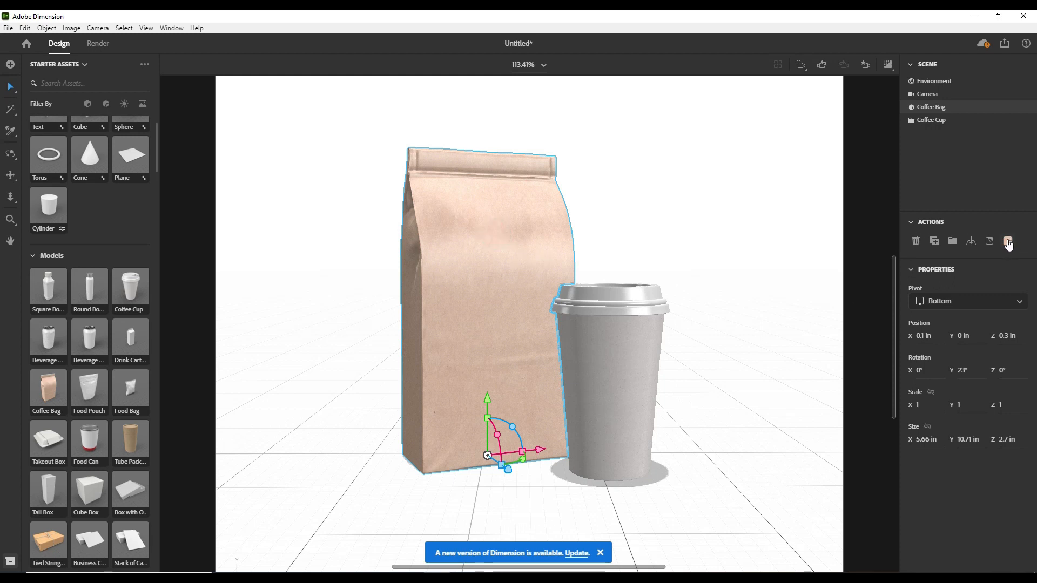
{"action": "left_click", "coordinate": [1007, 242]}
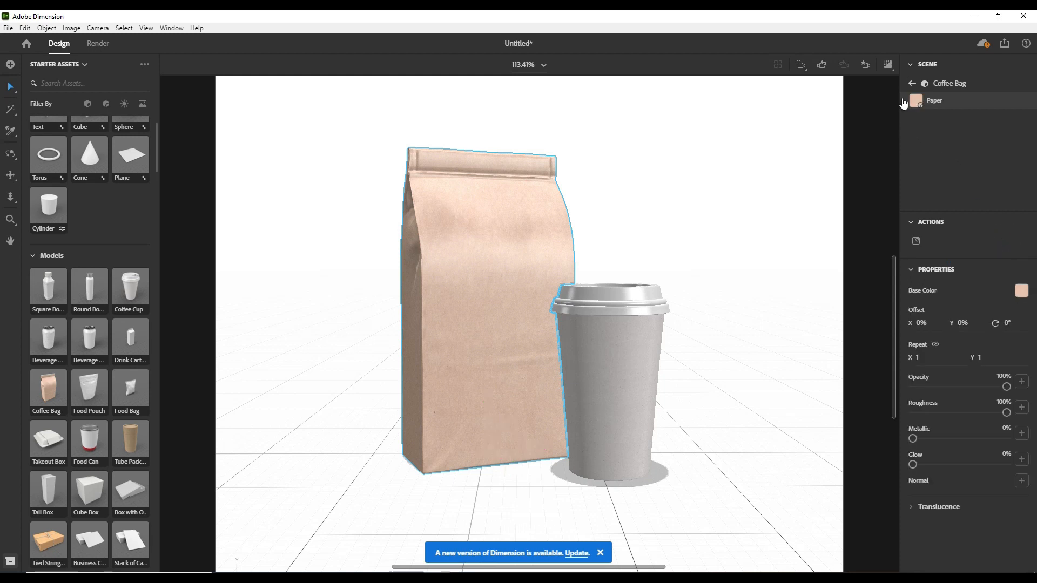
{"action": "left_click", "coordinate": [1022, 294]}
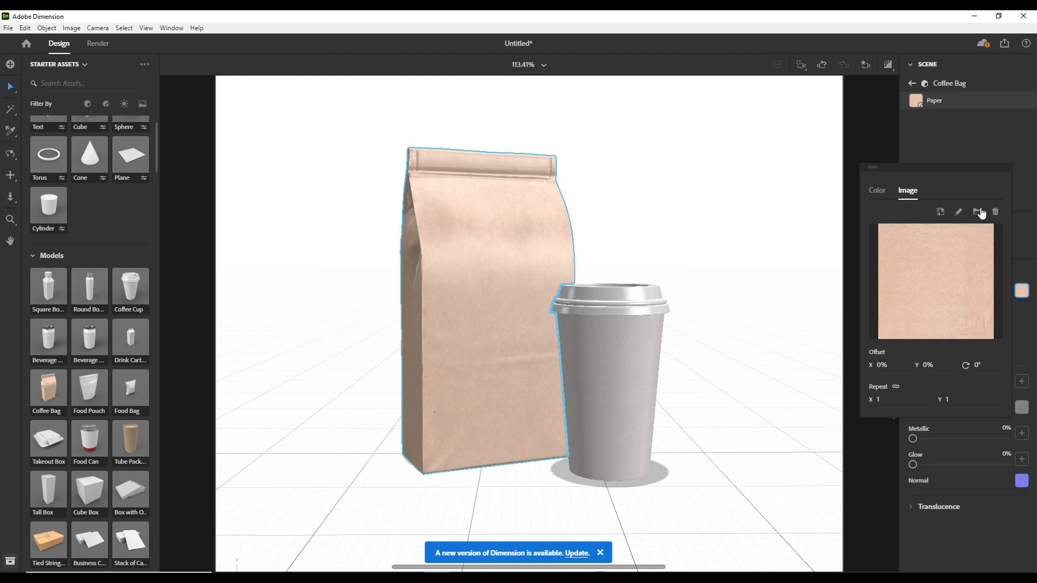
{"action": "left_click", "coordinate": [877, 192]}
{"action": "left_click_drag", "start_coordinate": [896, 261], "coordinate": [869, 236]}
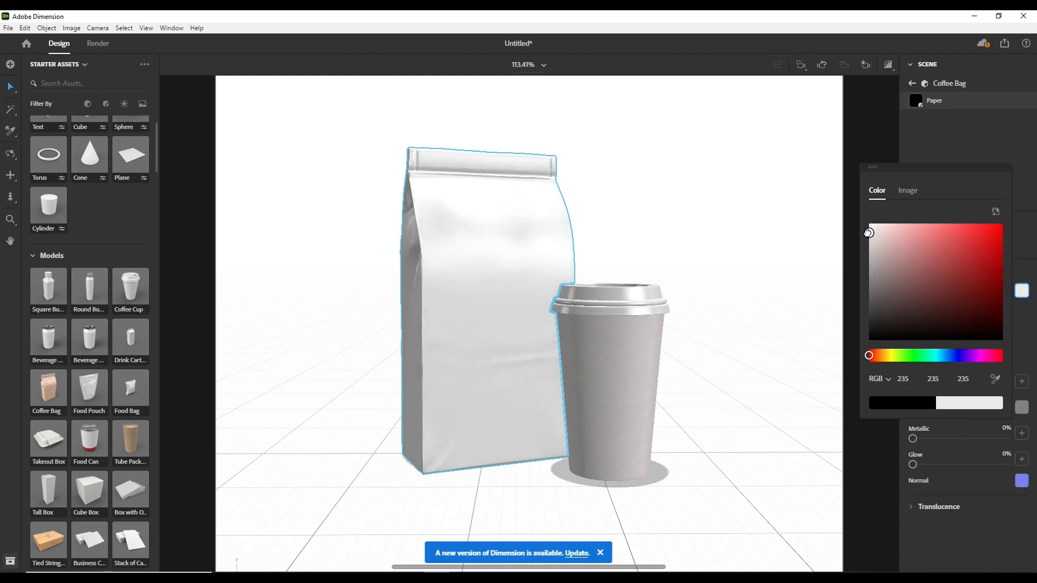
{"action": "left_click", "coordinate": [952, 536]}
{"action": "left_click", "coordinate": [799, 361]}
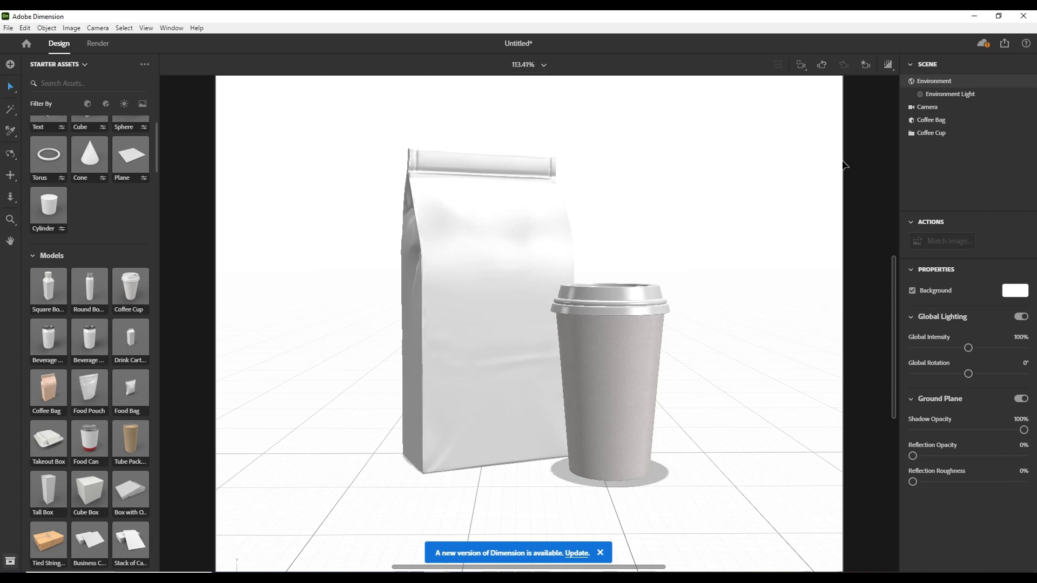
Turn on the render preview and set the global lighting to 70% intensity and -52° rotation
{"action": "left_click", "coordinate": [888, 65]}
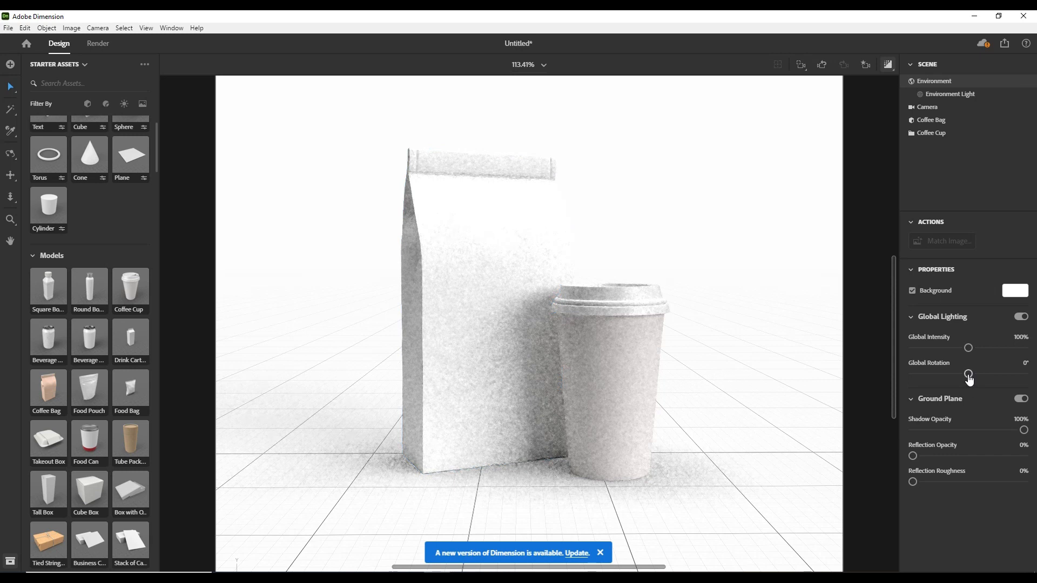
{"action": "left_click_drag", "start_coordinate": [970, 354], "coordinate": [954, 378]}
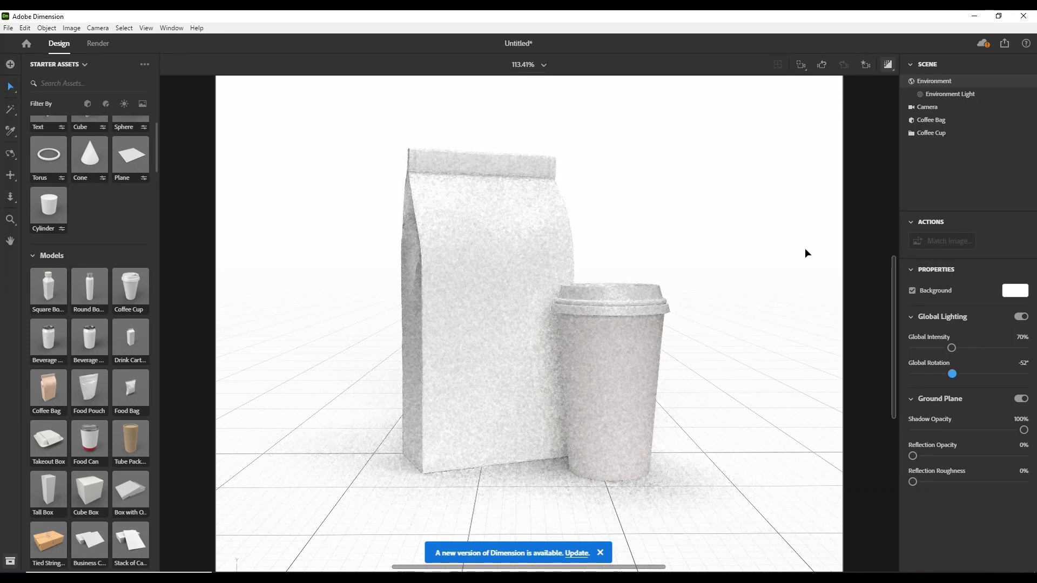
Replace the base colour image of the coffee cup body's Cup Material with a plain off-white colour
{"action": "left_click", "coordinate": [609, 359]}
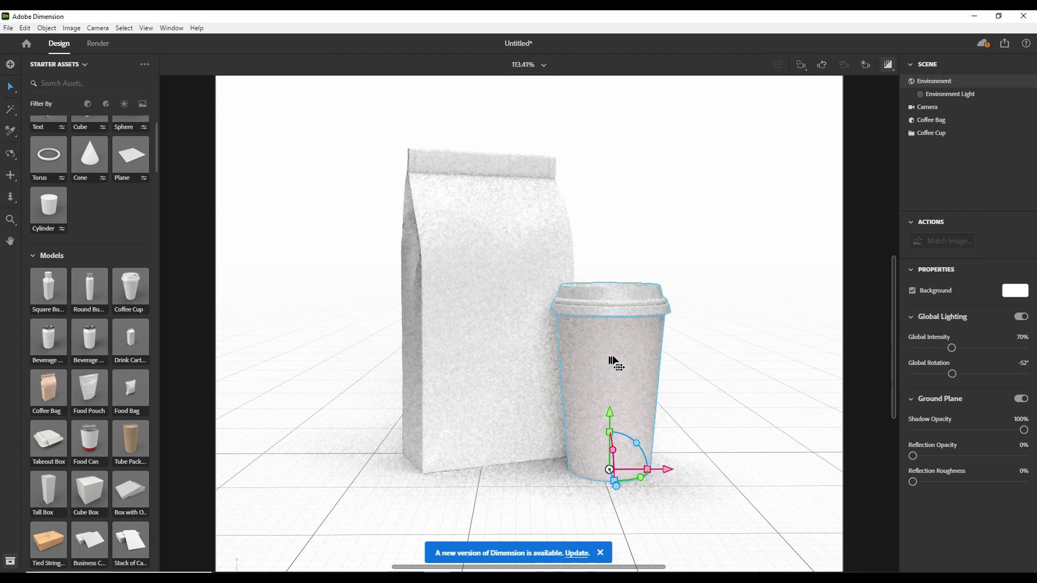
{"action": "left_click", "coordinate": [612, 356]}
{"action": "left_click", "coordinate": [612, 357]}
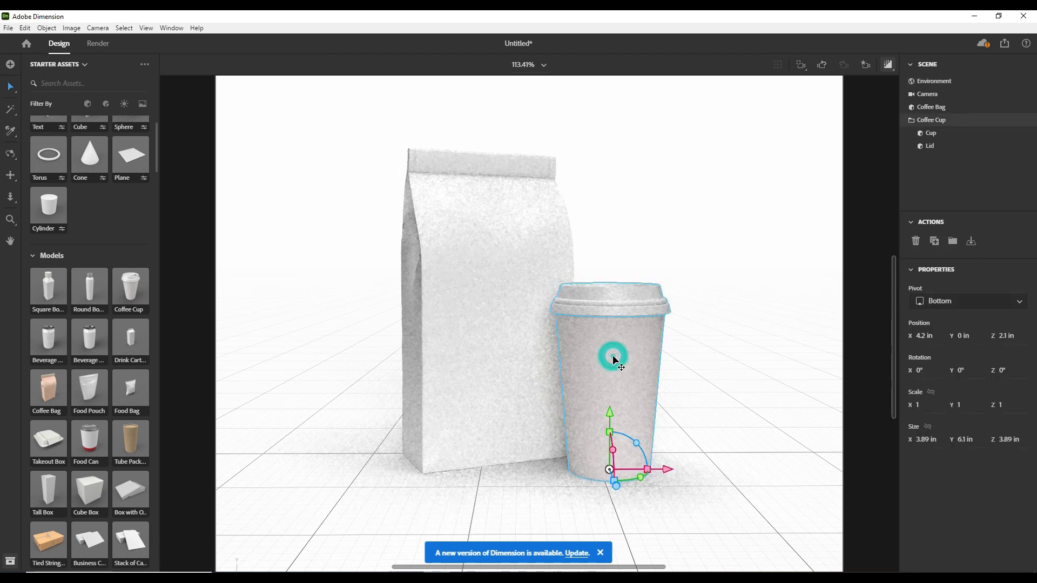
{"action": "left_click", "coordinate": [613, 356]}
{"action": "left_click", "coordinate": [952, 135]}
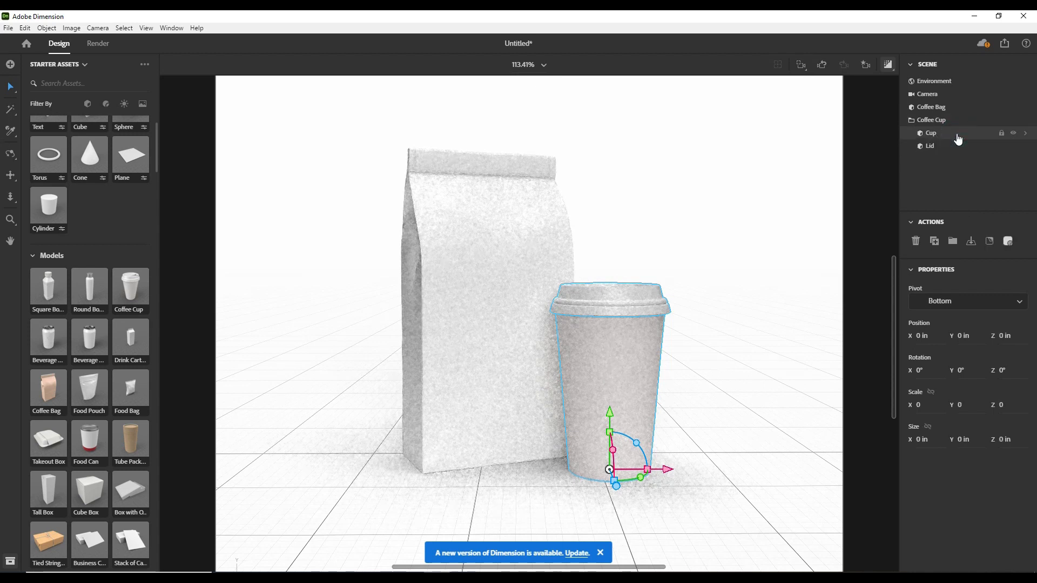
{"action": "left_click", "coordinate": [1007, 241]}
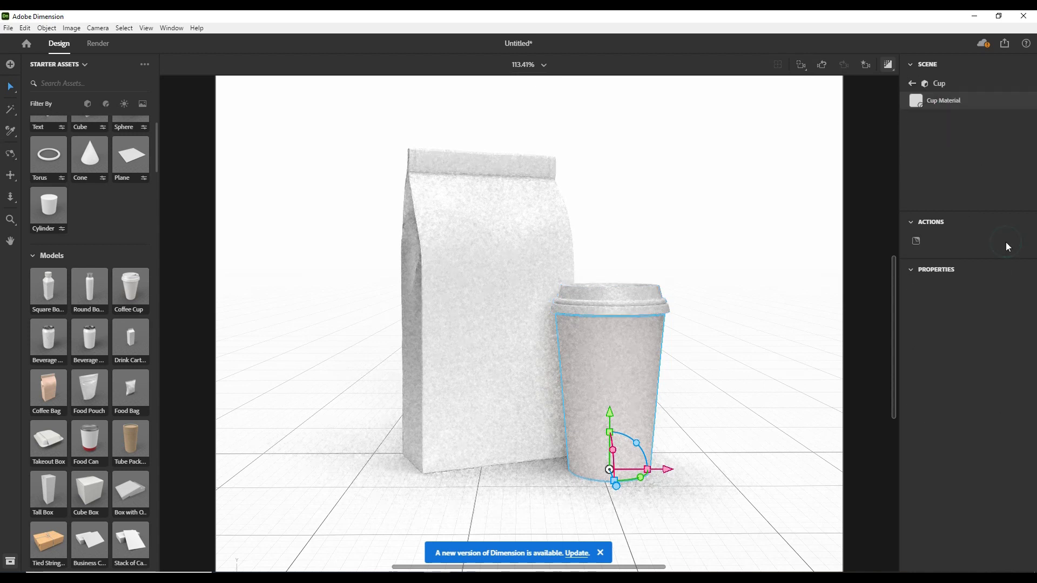
{"action": "left_click", "coordinate": [1011, 242]}
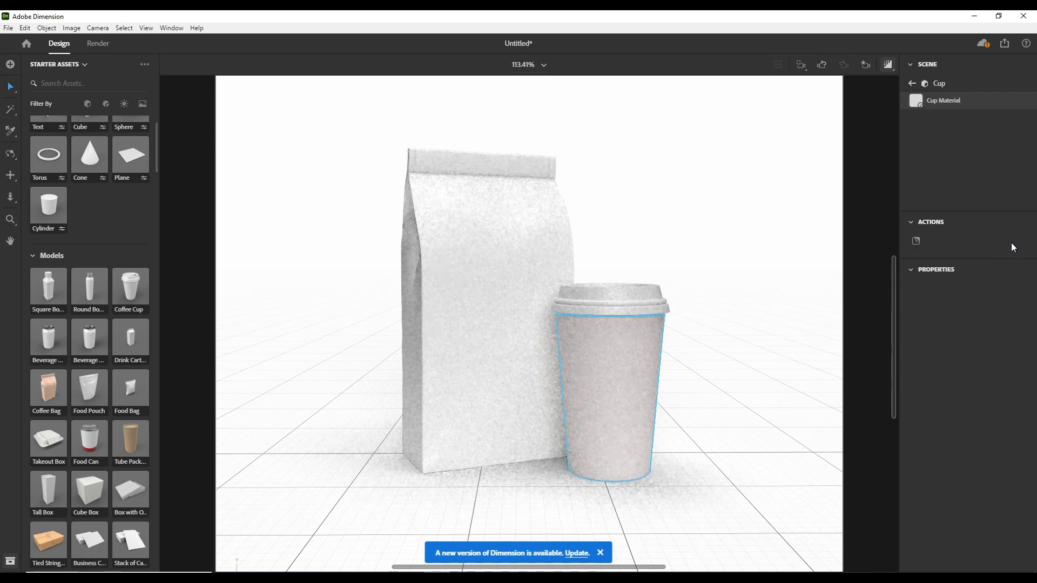
{"action": "left_click", "coordinate": [918, 102]}
{"action": "left_click", "coordinate": [922, 106]}
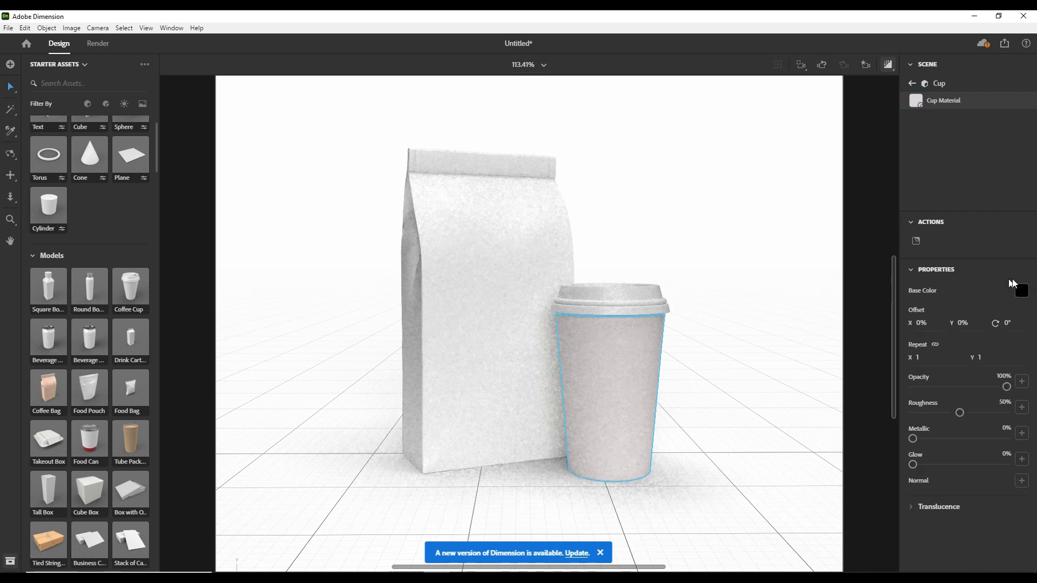
{"action": "left_click", "coordinate": [1021, 291]}
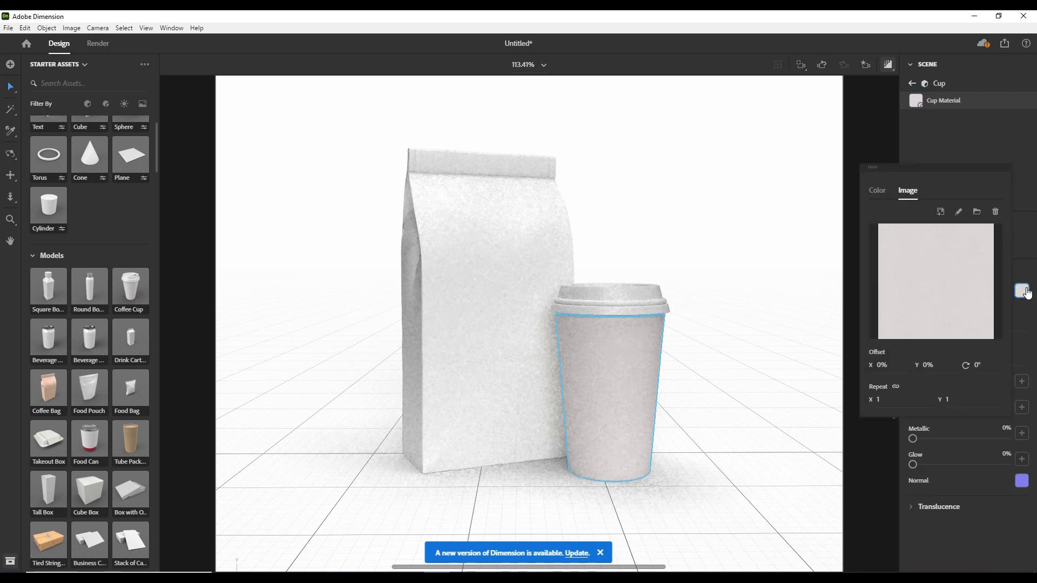
{"action": "left_click", "coordinate": [877, 190]}
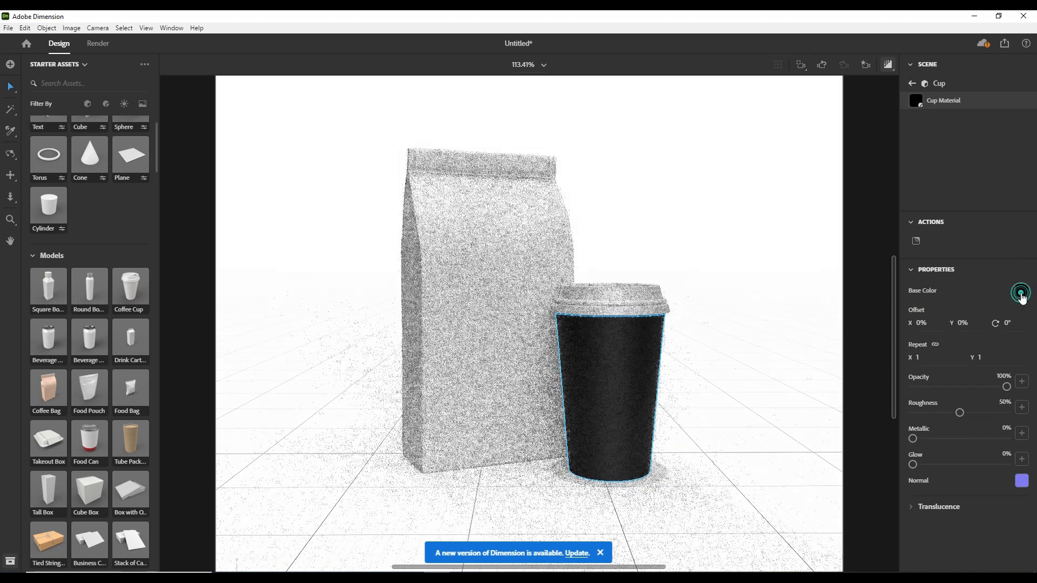
{"action": "left_click", "coordinate": [1021, 291]}
{"action": "left_click_drag", "start_coordinate": [870, 223], "coordinate": [857, 220]}
{"action": "key", "text": "Escape"}
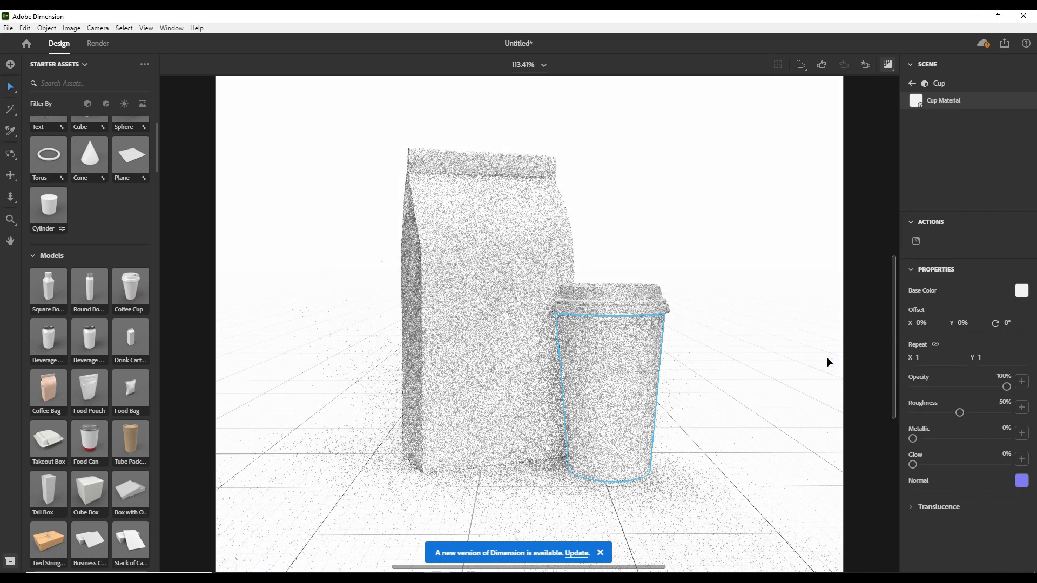
Set the environment's global lighting rotation to -3°
{"action": "left_click", "coordinate": [828, 357]}
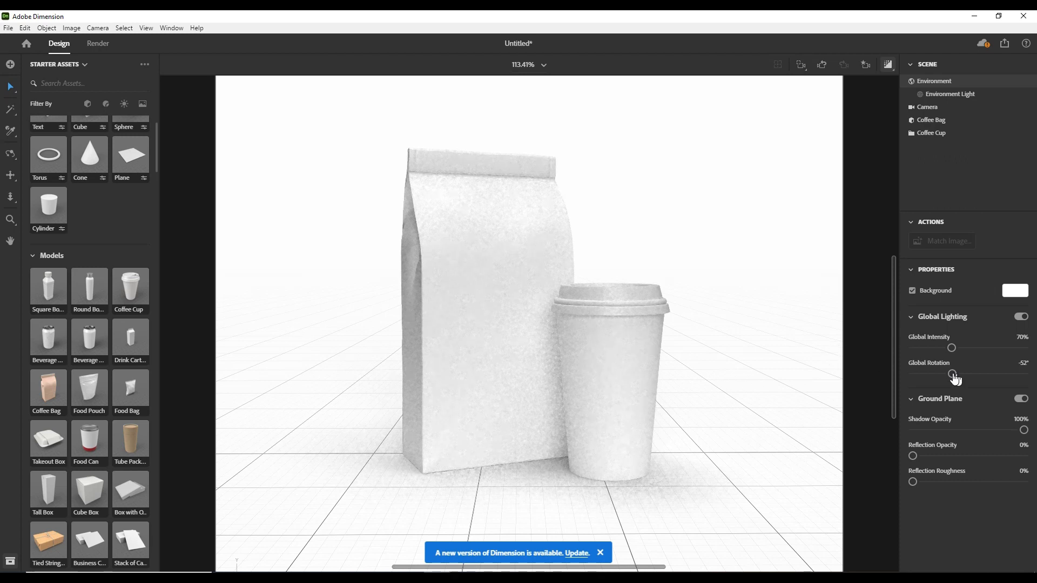
{"action": "mouse_move", "coordinate": [953, 374]}
{"action": "left_mouse_down"}
{"action": "mouse_move", "coordinate": [928, 378]}
{"action": "mouse_move", "coordinate": [967, 380]}
{"action": "left_mouse_up"}
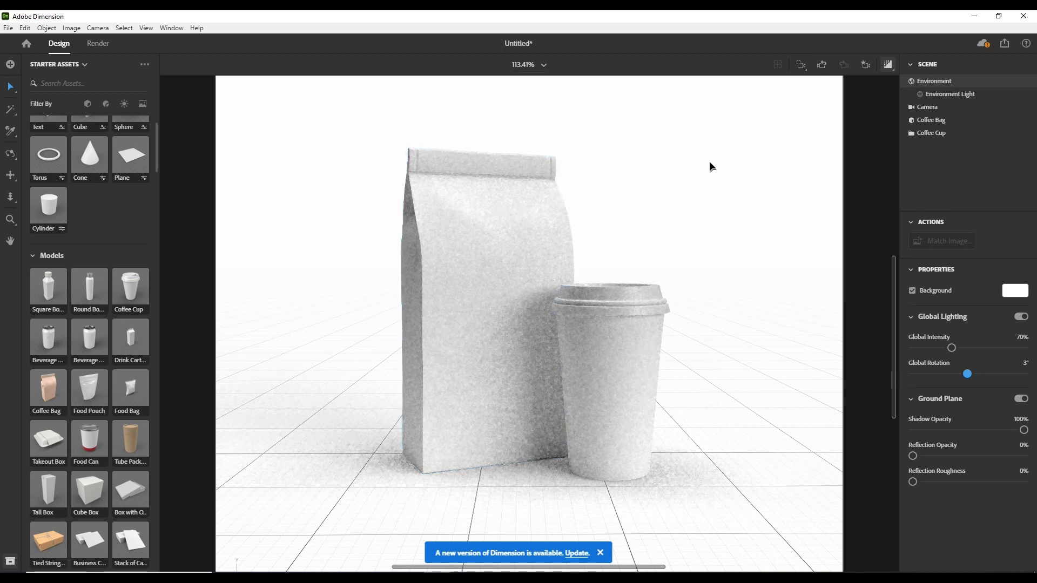
Render the scene at High (Slow) quality, exporting both PSD (16 Bits/Channel) and PNG files
{"action": "left_click", "coordinate": [99, 47]}
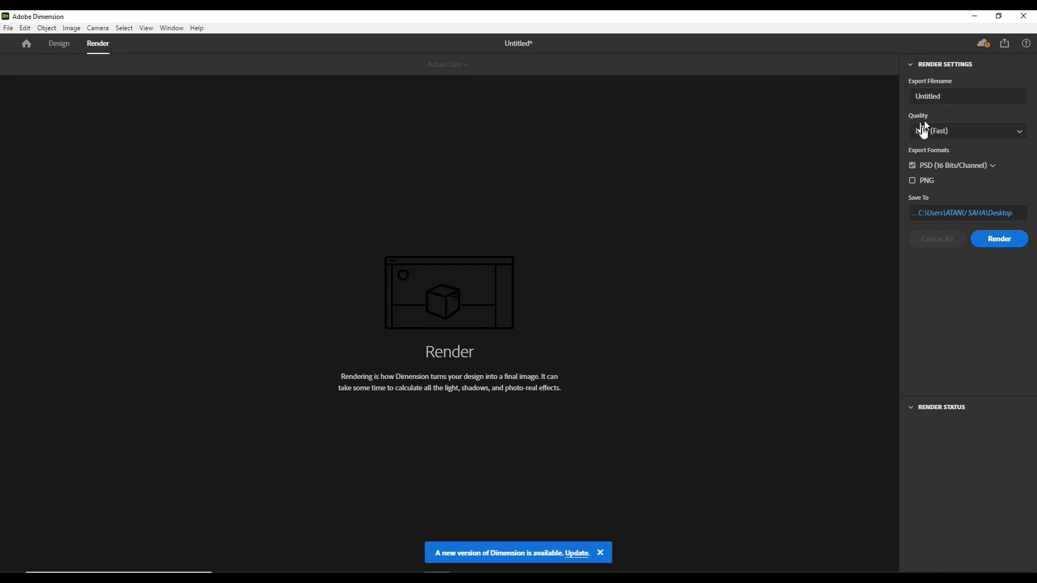
{"action": "left_click", "coordinate": [930, 133]}
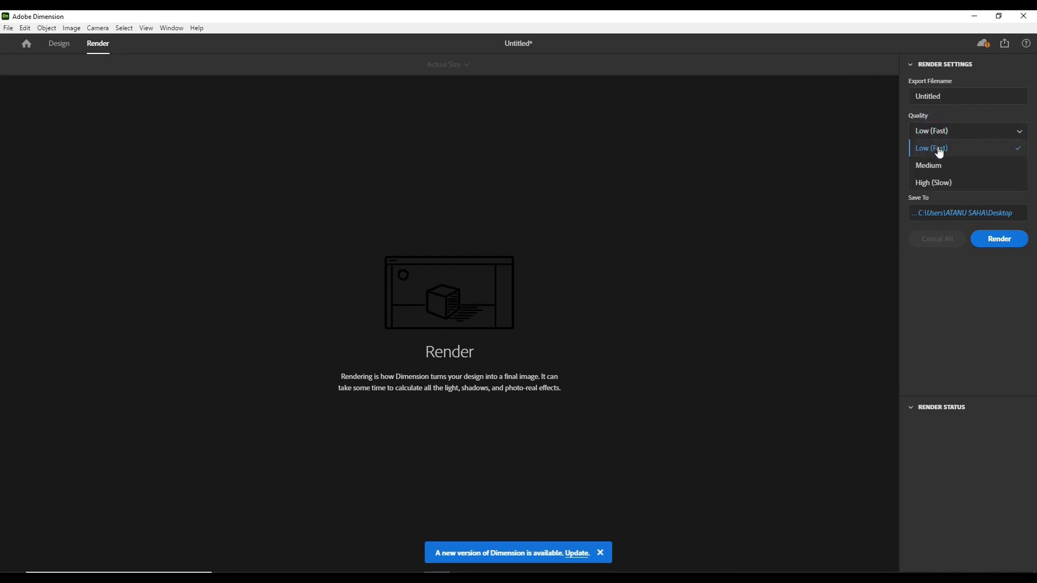
{"action": "left_click", "coordinate": [948, 183]}
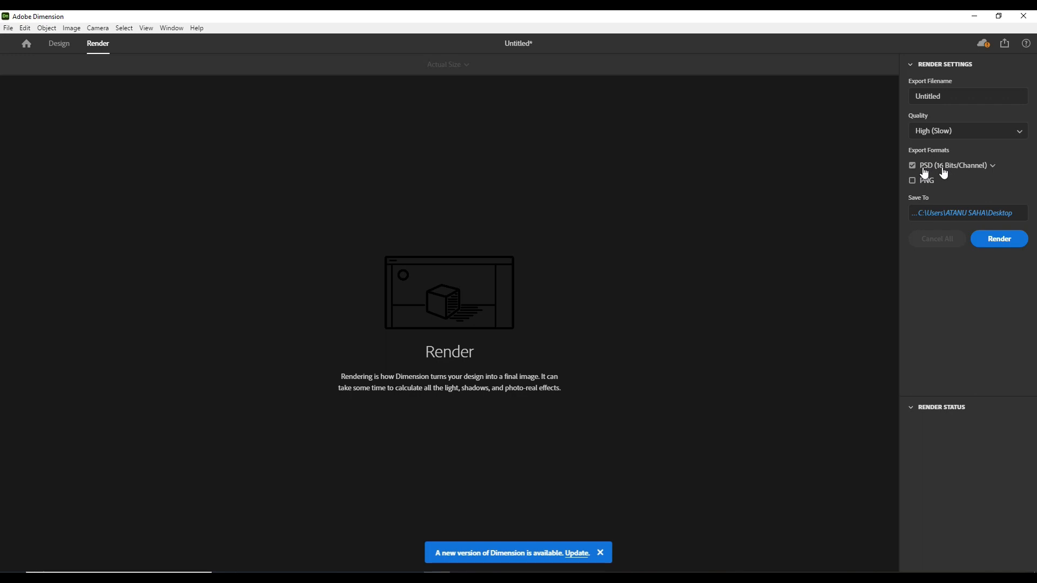
{"action": "left_click", "coordinate": [912, 180]}
{"action": "left_click", "coordinate": [1007, 244]}
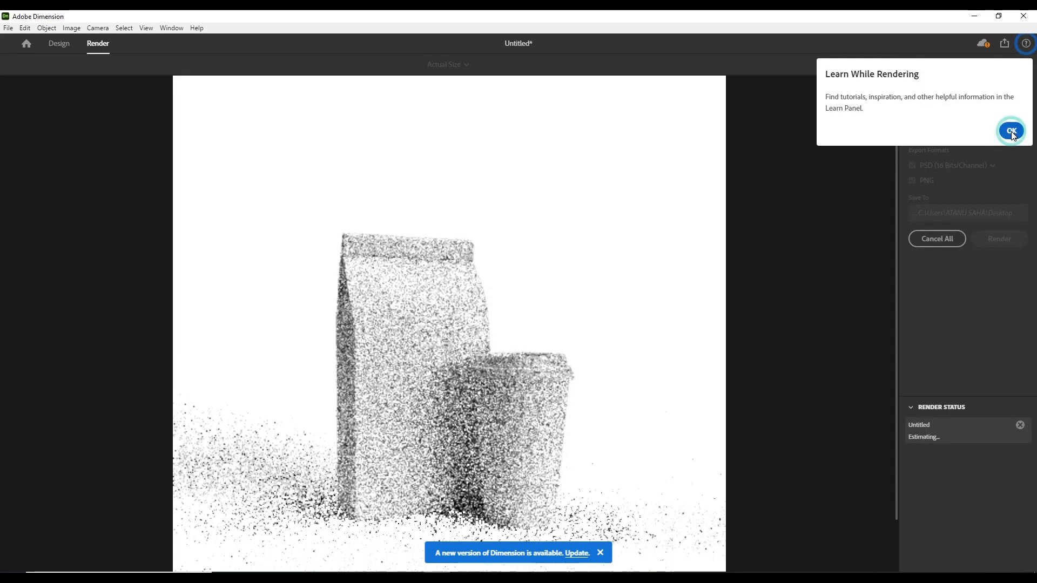
{"action": "left_click", "coordinate": [1011, 132]}
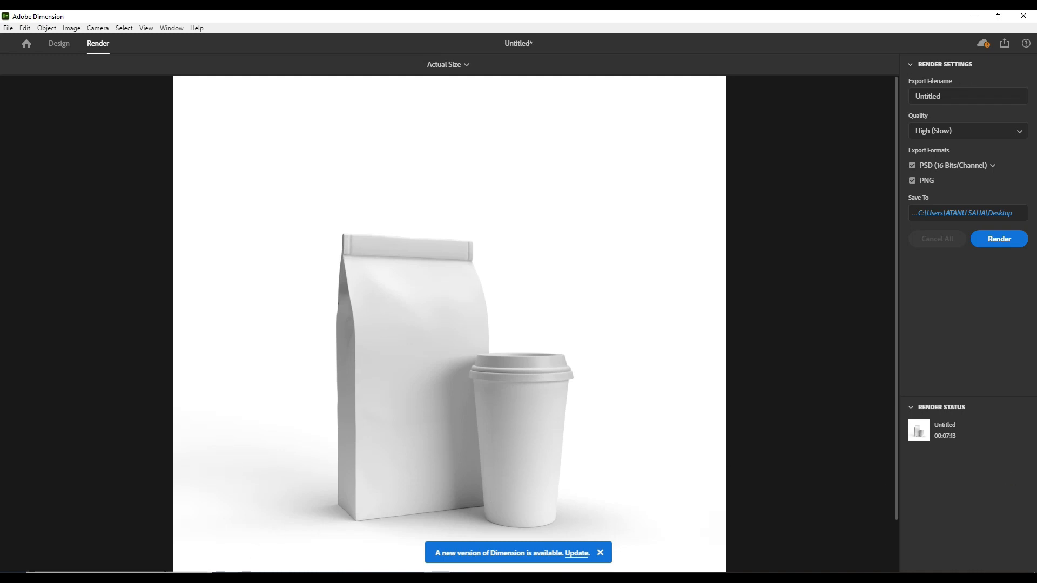
Switch to Adobe Photoshop 2020 and open the rendered Untitled PSD file from the Desktop
{"action": "key", "text": "super"}
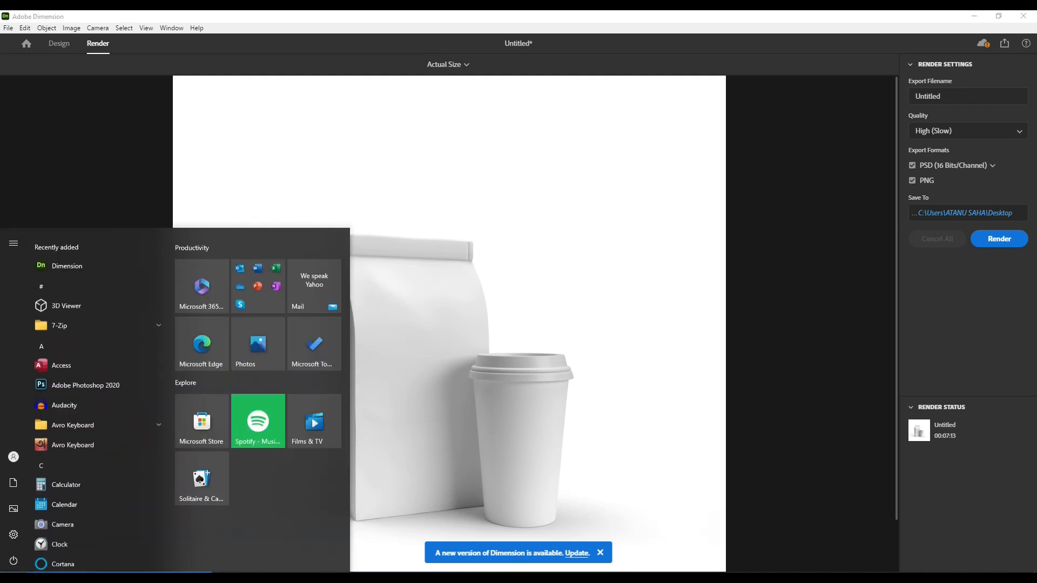
{"action": "left_click", "coordinate": [77, 382]}
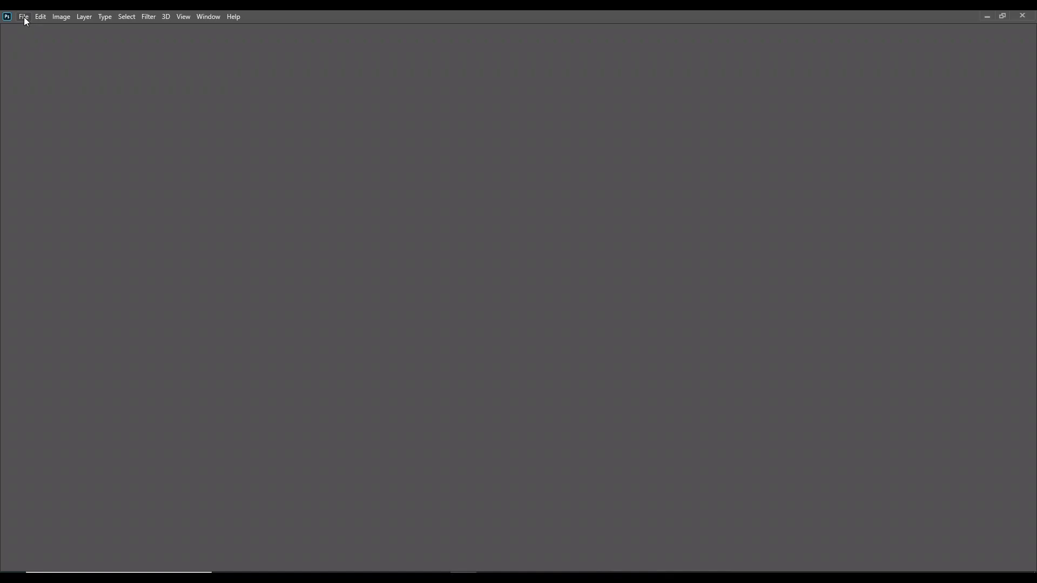
{"action": "left_click", "coordinate": [24, 17]}
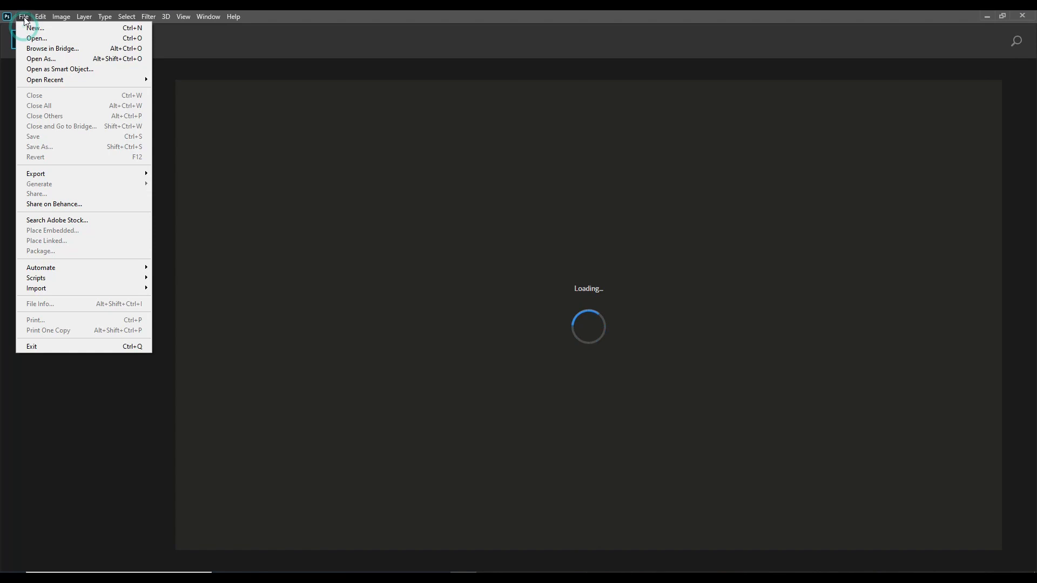
{"action": "left_click", "coordinate": [40, 41]}
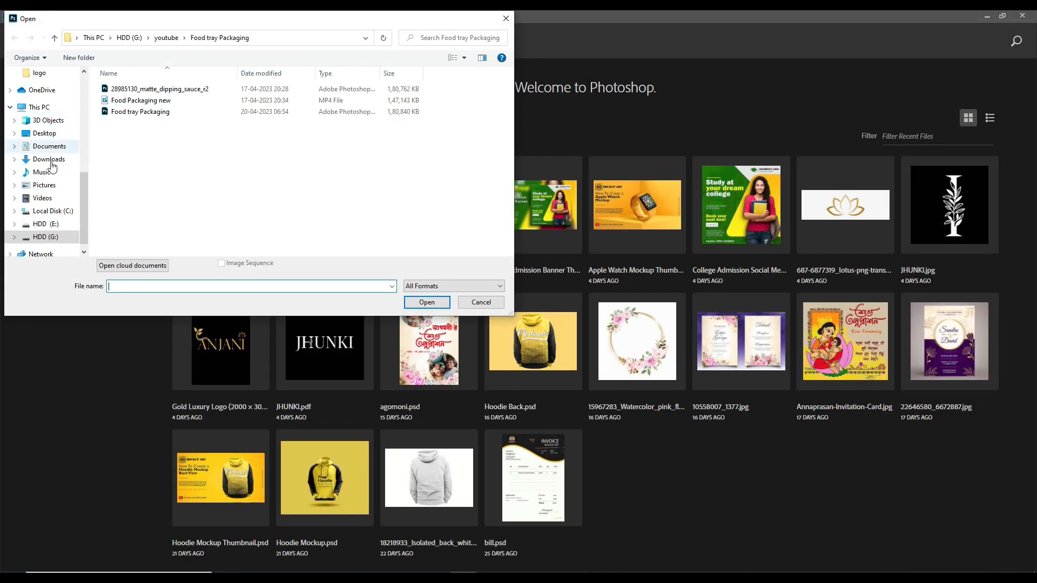
{"action": "left_click_drag", "start_coordinate": [265, 23], "coordinate": [637, 161]}
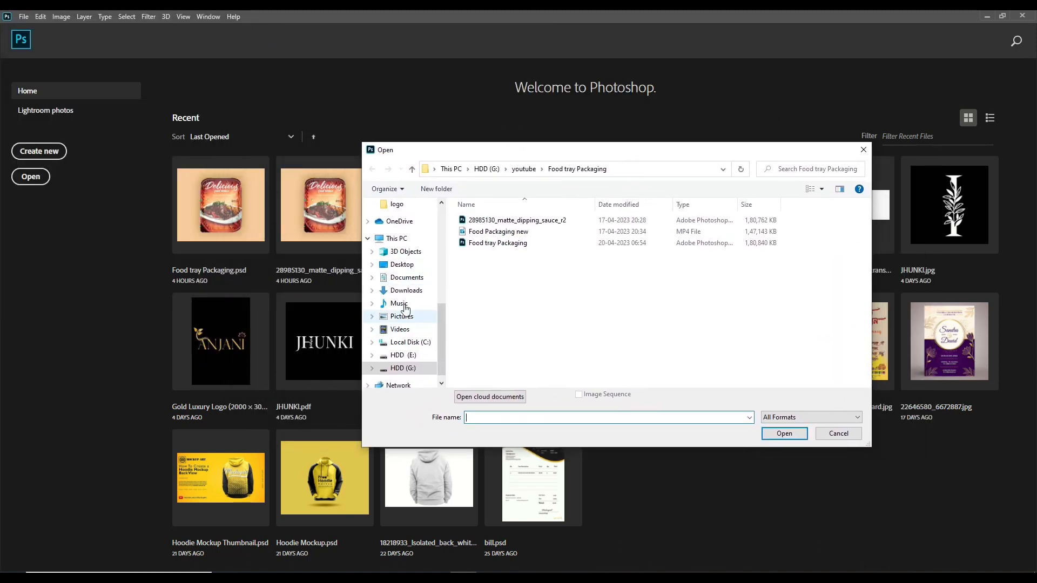
{"action": "left_click", "coordinate": [401, 265]}
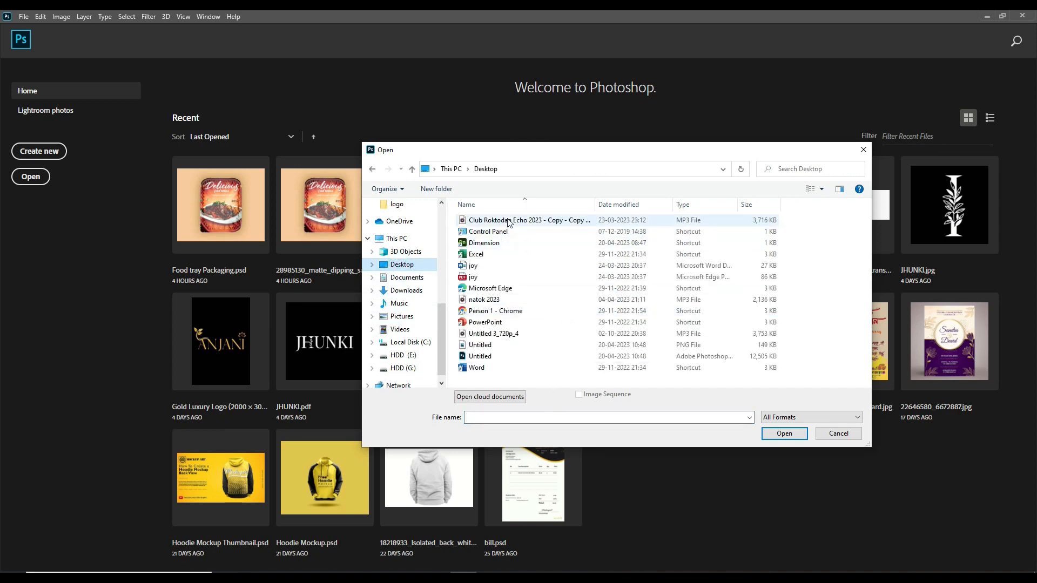
{"action": "left_click", "coordinate": [489, 357]}
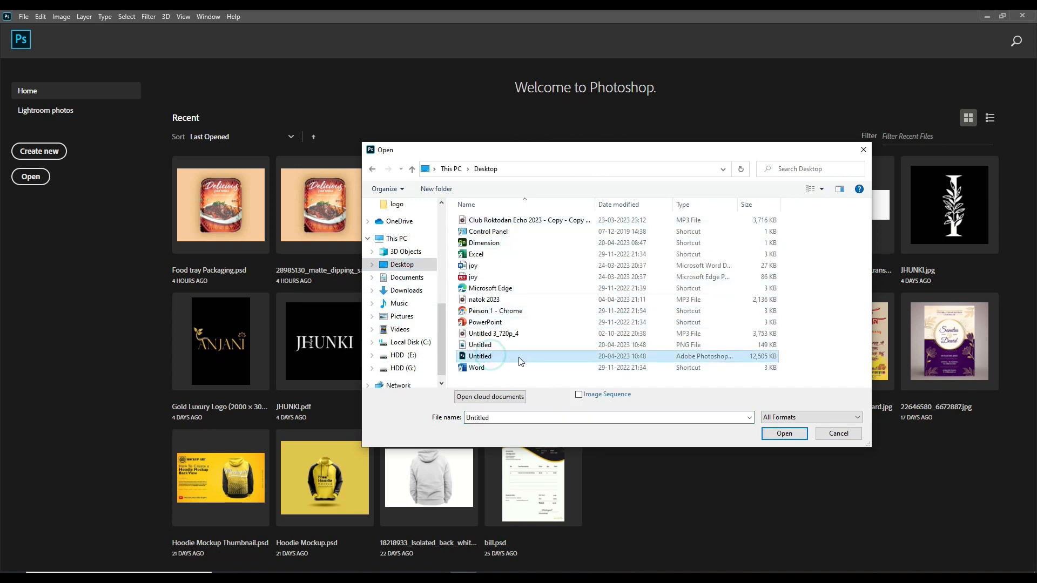
{"action": "left_click", "coordinate": [783, 434]}
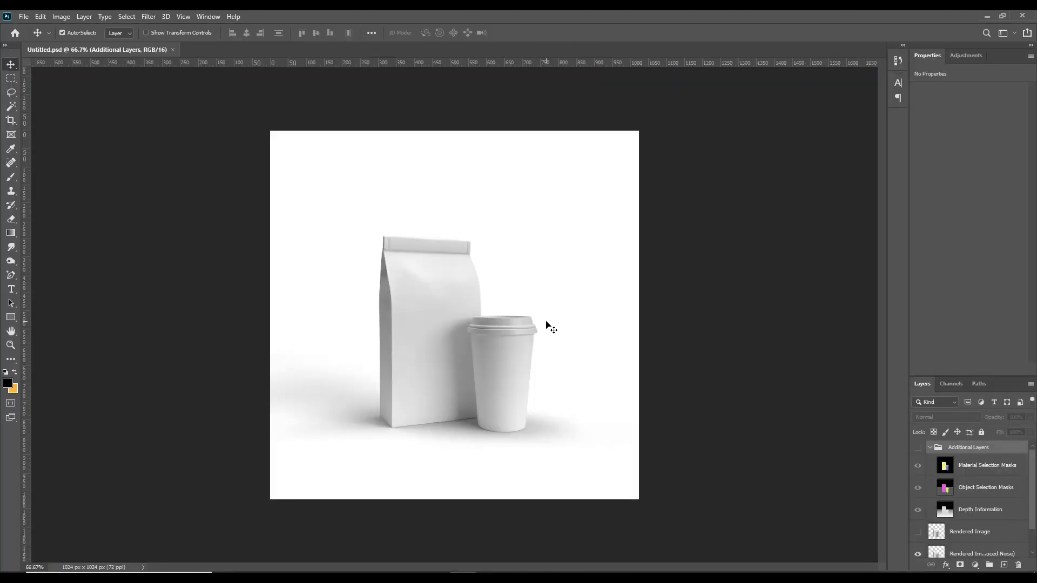
Enlarge the layer list to show every layer and select the Additional Layers group
{"action": "left_click_drag", "start_coordinate": [981, 375], "coordinate": [968, 147]}
{"action": "left_click", "coordinate": [952, 464]}
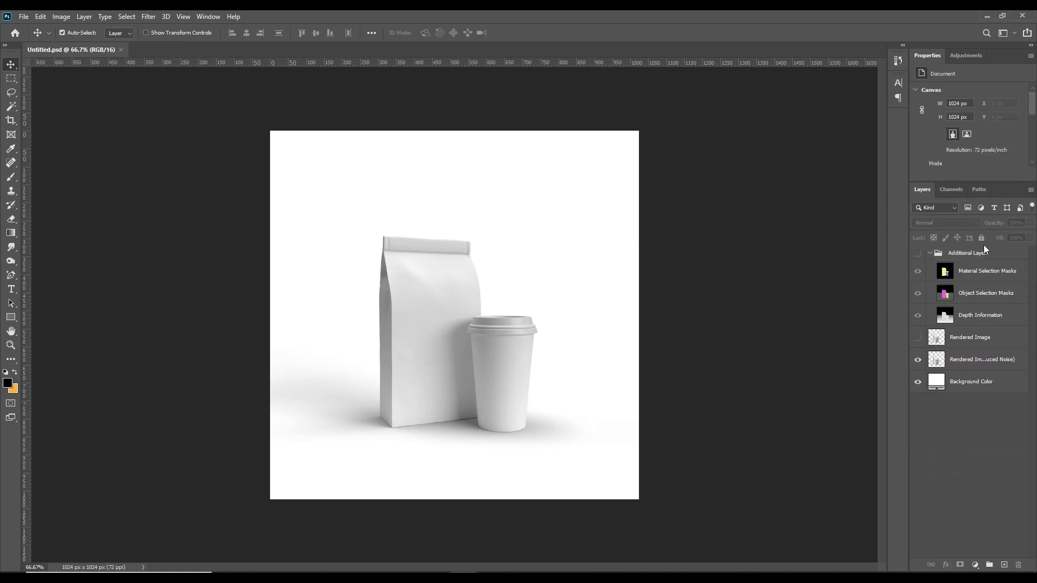
{"action": "left_click", "coordinate": [963, 257]}
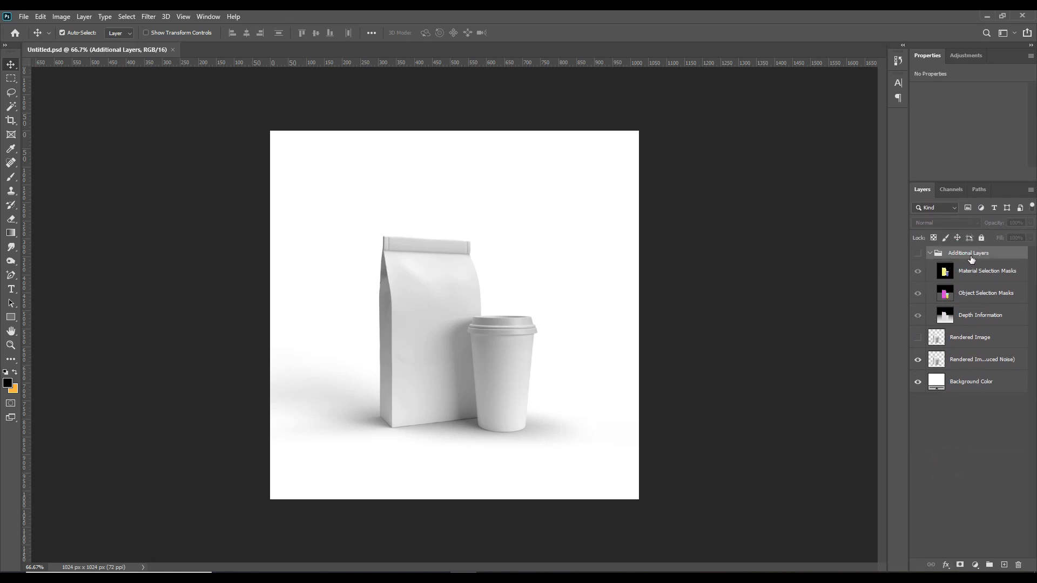
Toggle the visibility of the Additional Layers group and the Background Color layer to inspect the selection masks and the render's transparency
{"action": "left_click", "coordinate": [917, 253]}
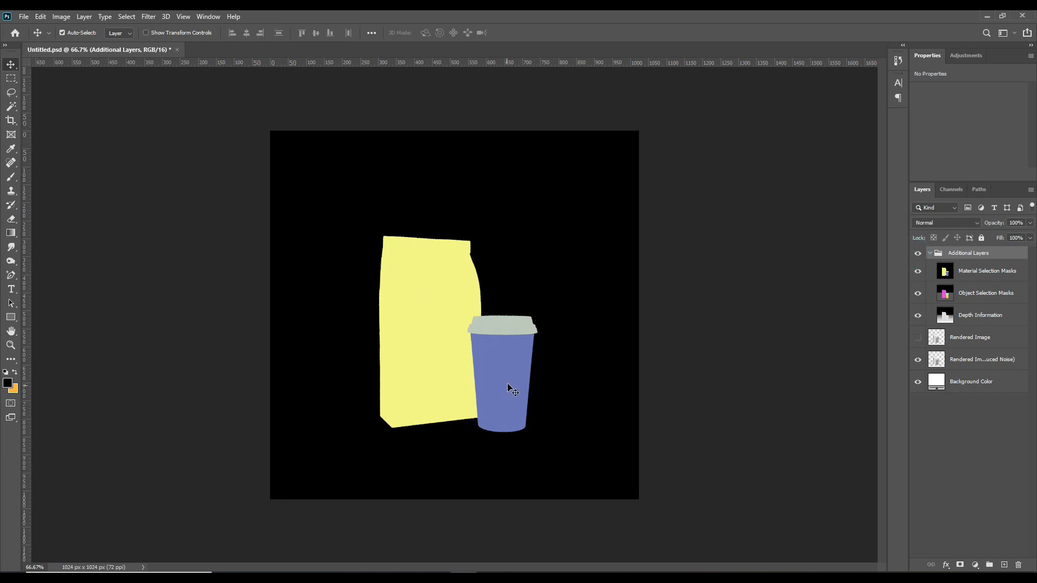
{"action": "left_click", "coordinate": [918, 253]}
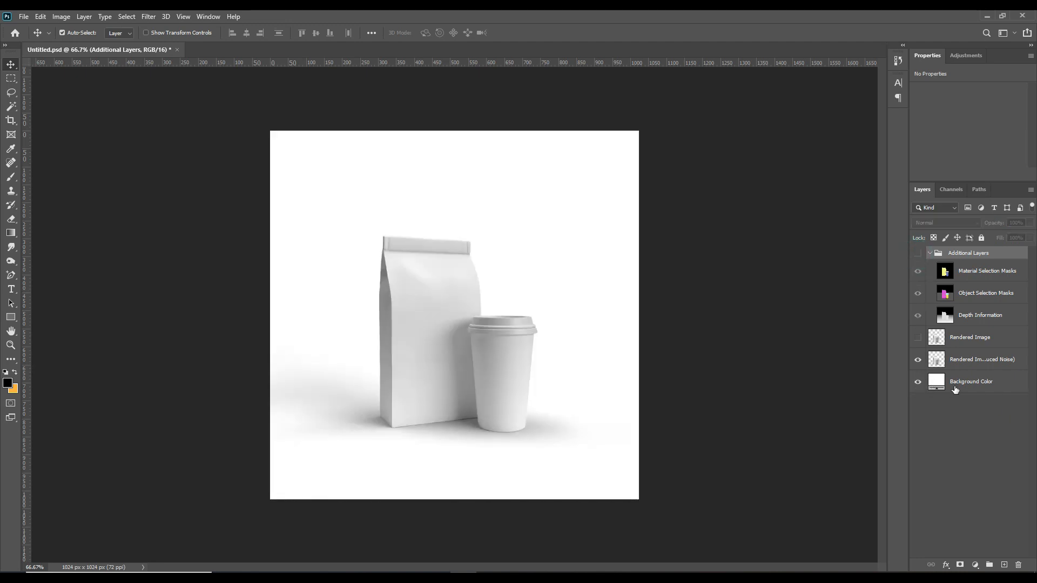
{"action": "left_click", "coordinate": [918, 382]}
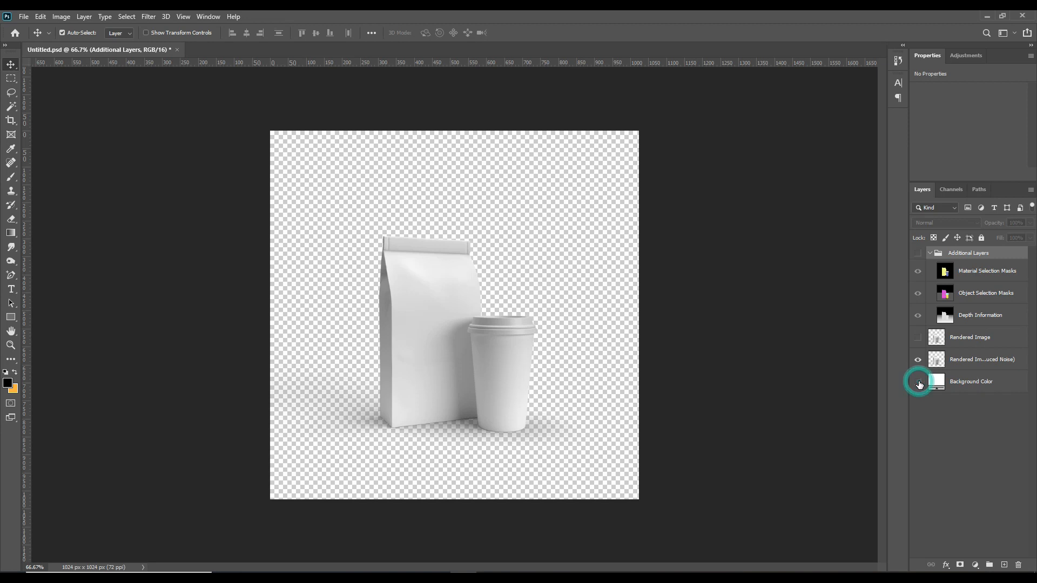
{"action": "left_click", "coordinate": [918, 382]}
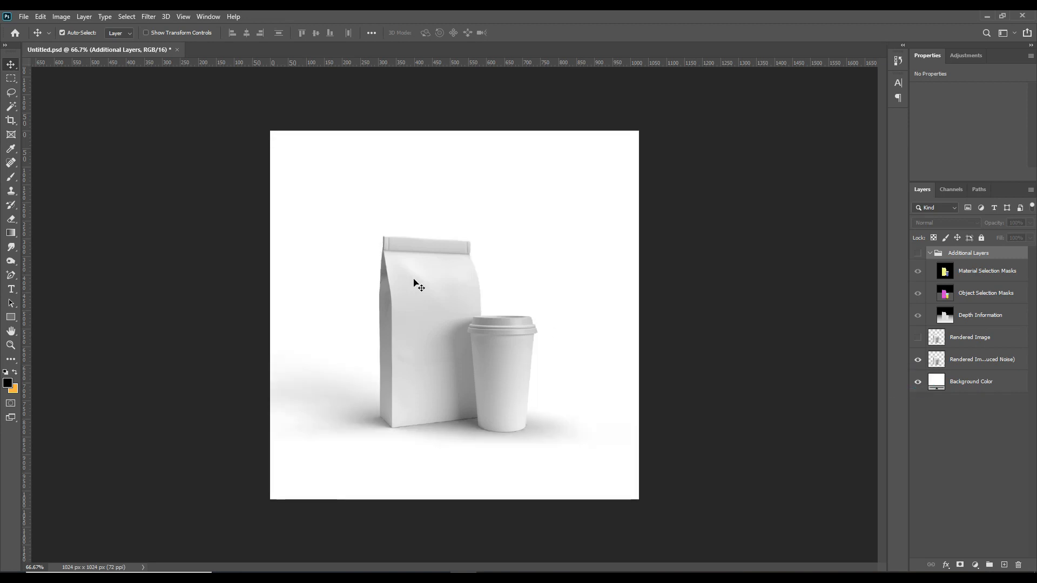
{"action": "left_click", "coordinate": [918, 383]}
{"action": "left_click", "coordinate": [918, 383]}
{"action": "left_click", "coordinate": [918, 254]}
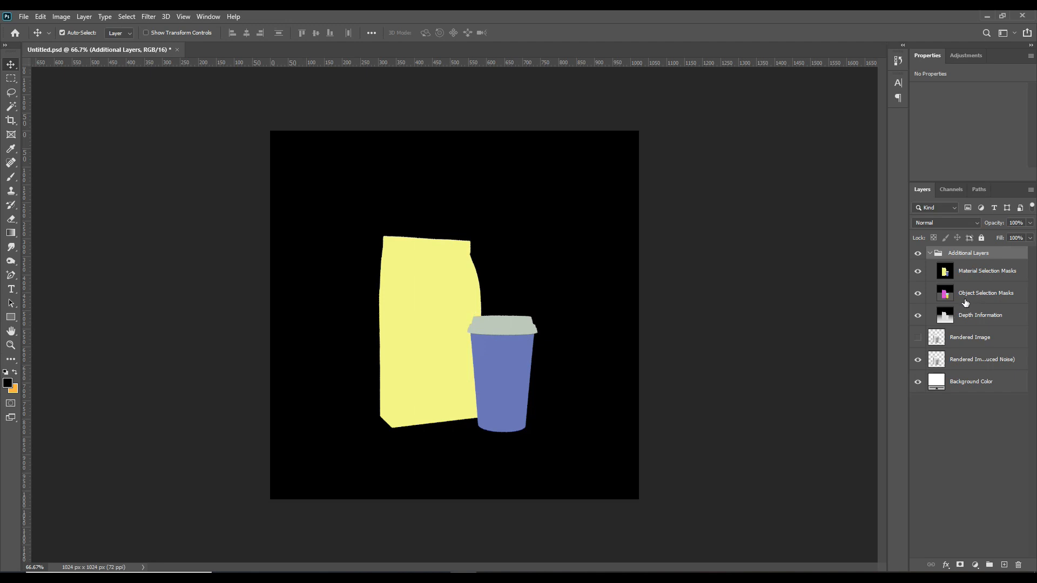
{"action": "left_click", "coordinate": [917, 254]}
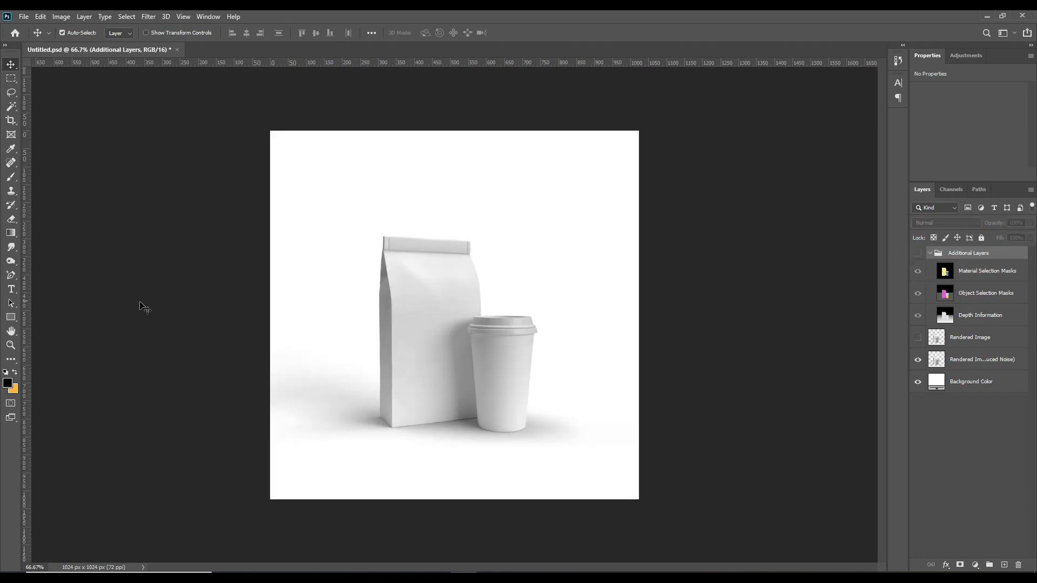
Draw a black rectangle about 292 × 553 px over the coffee bag and move its layer above the Additional Layers group
{"action": "left_click", "coordinate": [12, 317]}
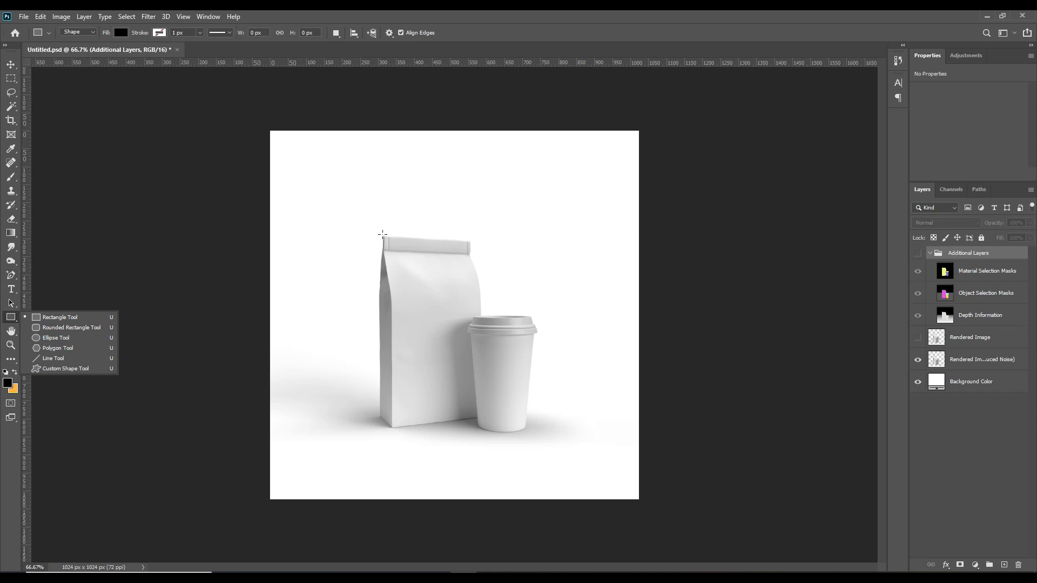
{"action": "left_click_drag", "start_coordinate": [382, 233], "coordinate": [487, 432]}
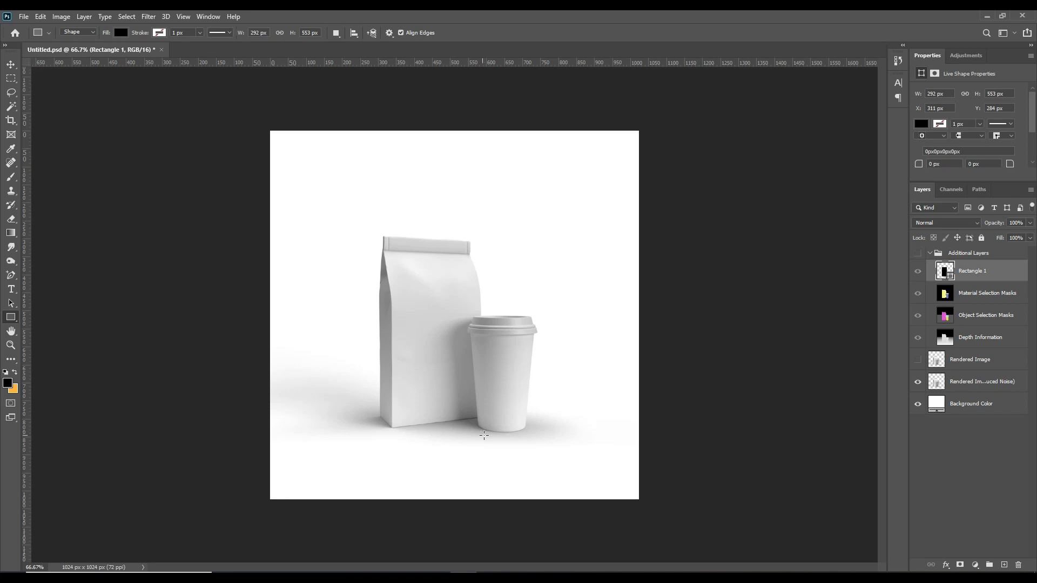
{"action": "left_click_drag", "start_coordinate": [993, 271], "coordinate": [994, 249]}
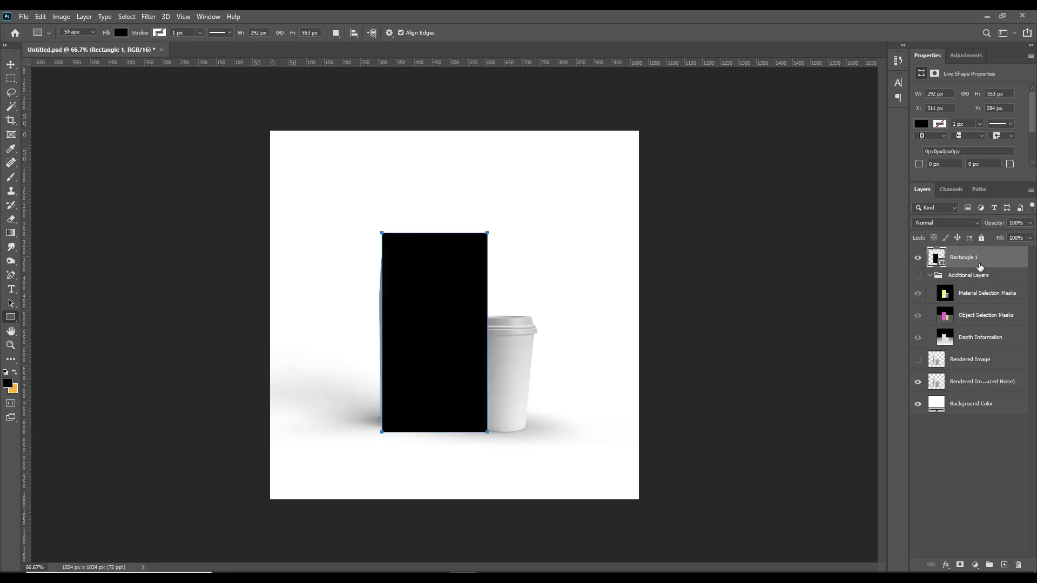
Draw a black rectangle about 148 × 556 px beside the bag's rectangle and another about 187 × 282 px over the cup, moving the latter's layer topmost
{"action": "left_click_drag", "start_coordinate": [379, 233], "coordinate": [328, 433]}
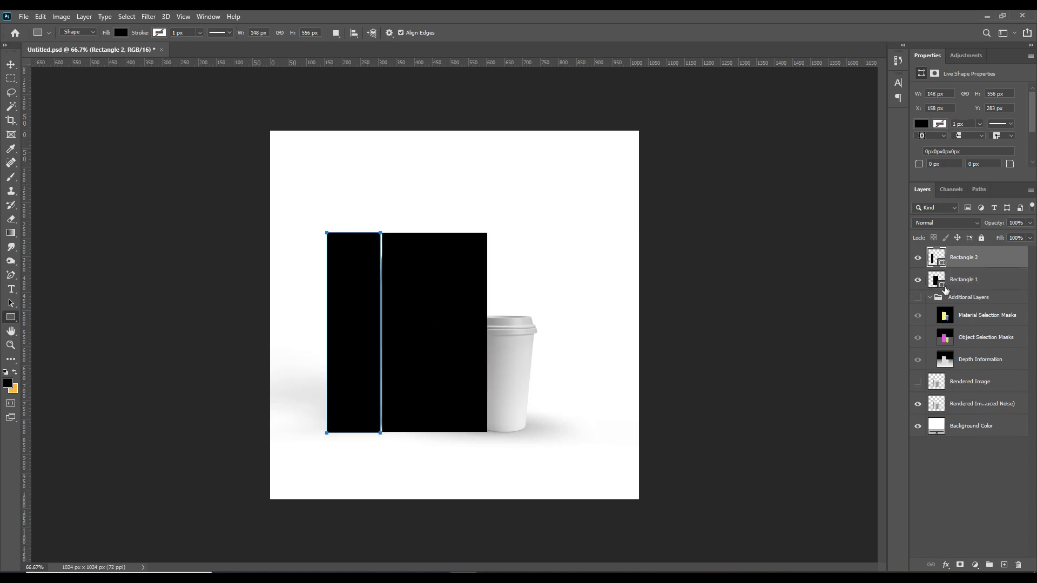
{"action": "left_click", "coordinate": [975, 280]}
{"action": "right_click", "coordinate": [977, 279]}
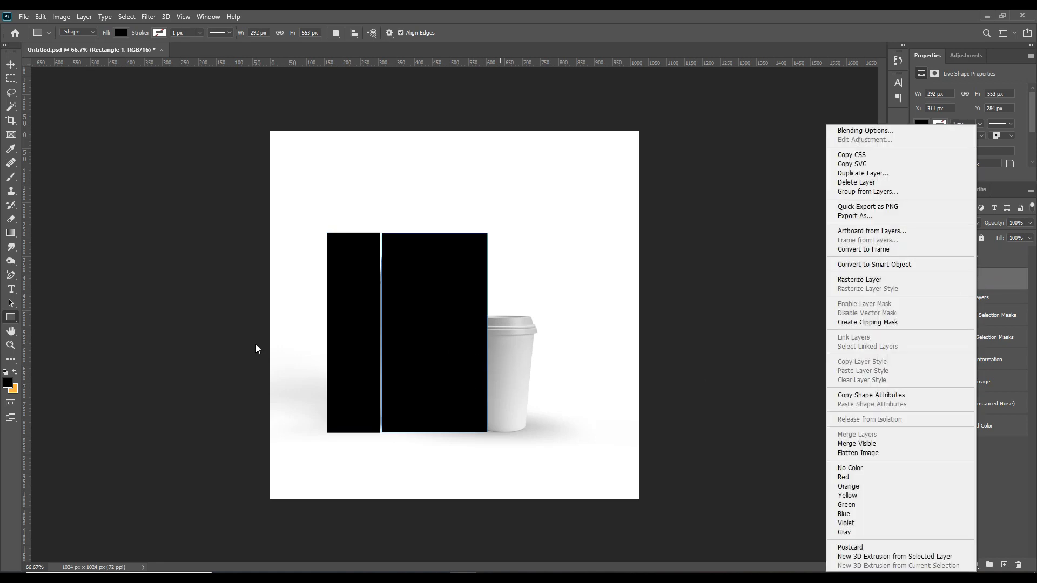
{"action": "left_click", "coordinate": [16, 317]}
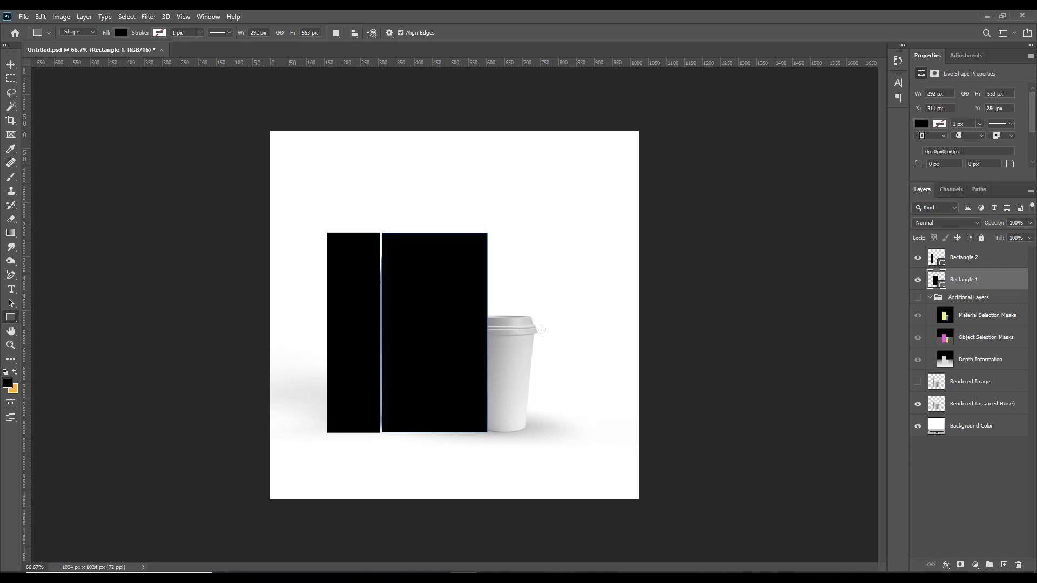
{"action": "left_click_drag", "start_coordinate": [540, 332], "coordinate": [474, 434]}
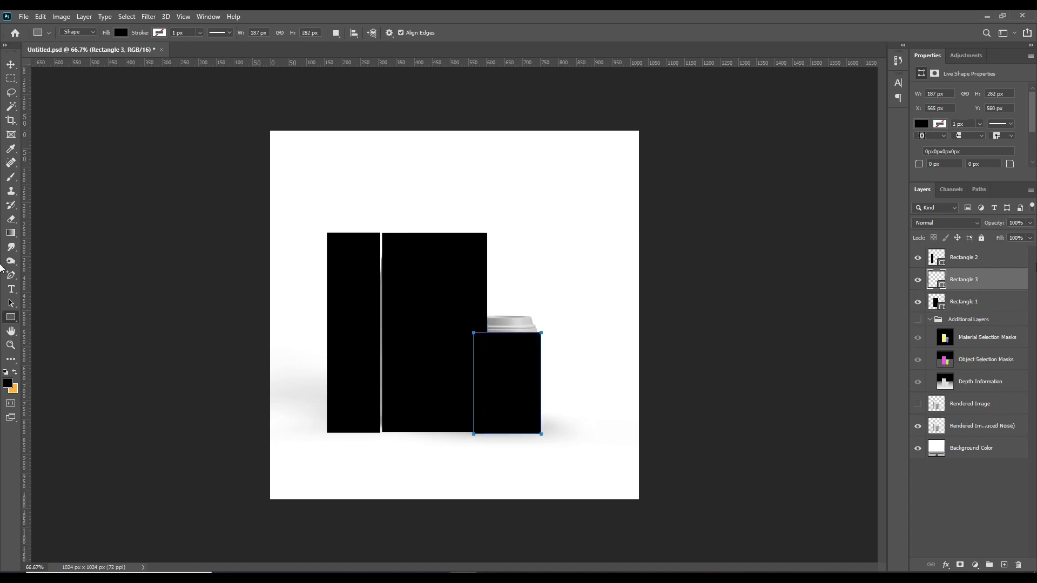
{"action": "left_click_drag", "start_coordinate": [973, 285], "coordinate": [990, 265]}
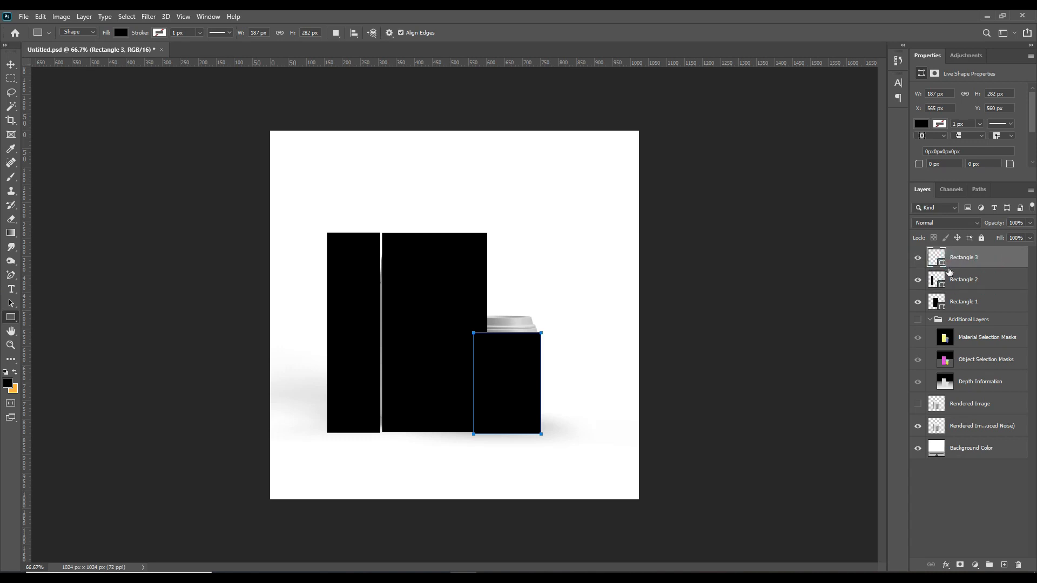
Set the fill color of the rectangle over the coffee cup to red, ff0000
{"action": "double_click", "coordinate": [945, 268]}
{"action": "left_click", "coordinate": [984, 233]}
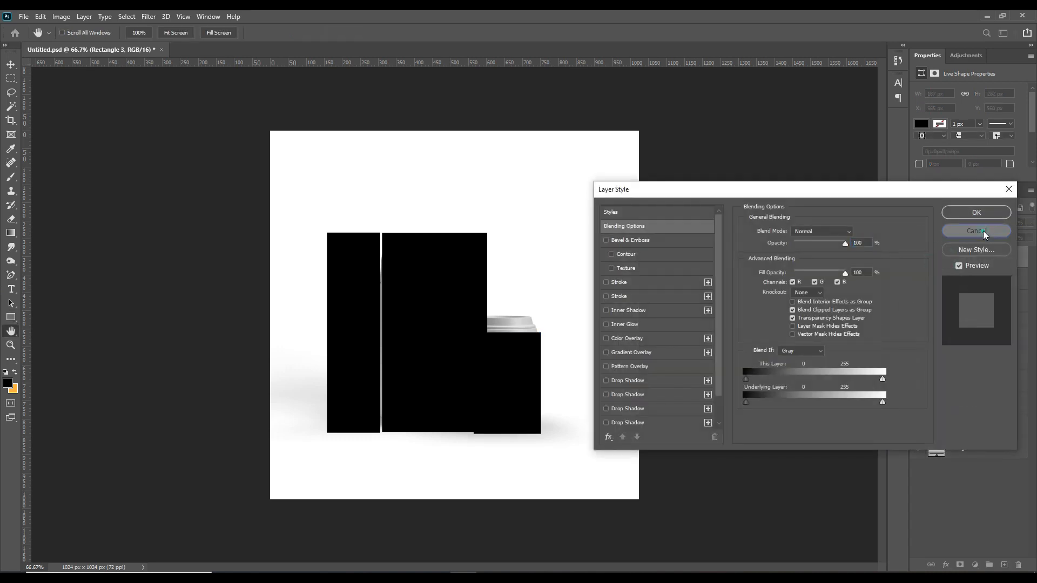
{"action": "double_click", "coordinate": [940, 263]}
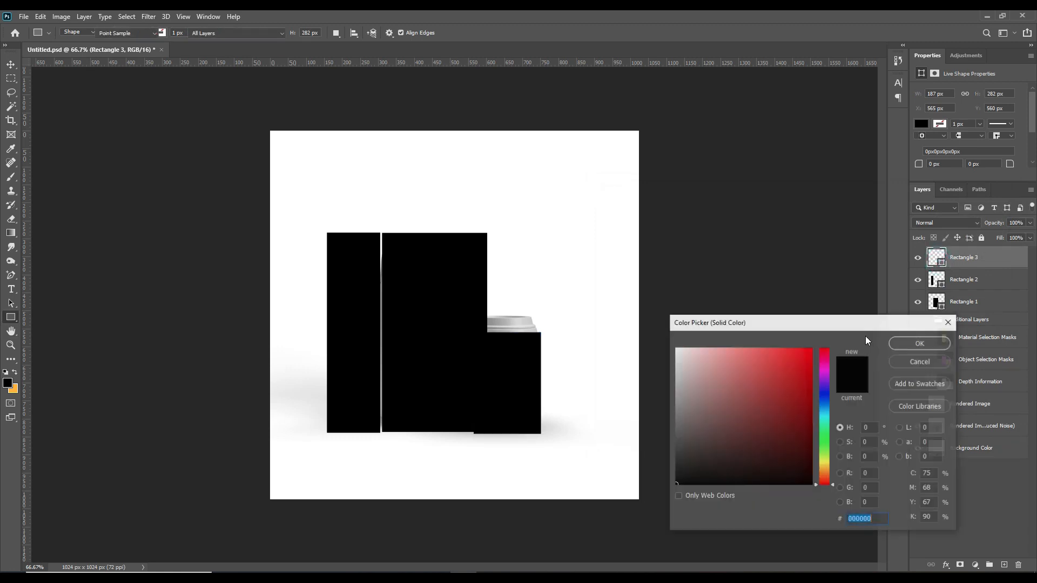
{"action": "type", "text": "ff0000"}
{"action": "left_click", "coordinate": [921, 344]}
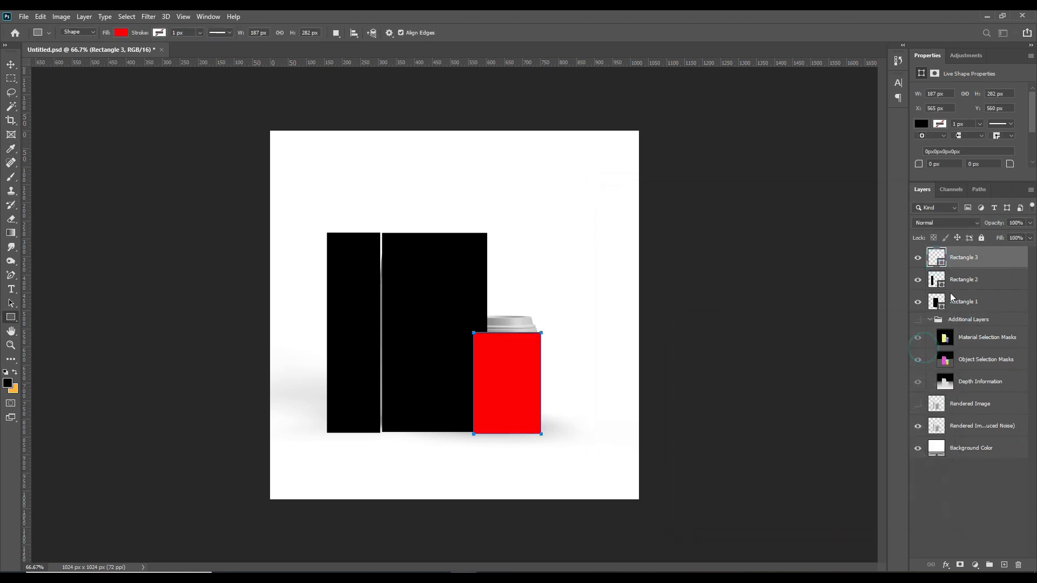
Set the fill color of the narrow rectangle beside the bag to blue, 0c1fd6, and keep the Additional Layers group hidden
{"action": "double_click", "coordinate": [937, 280]}
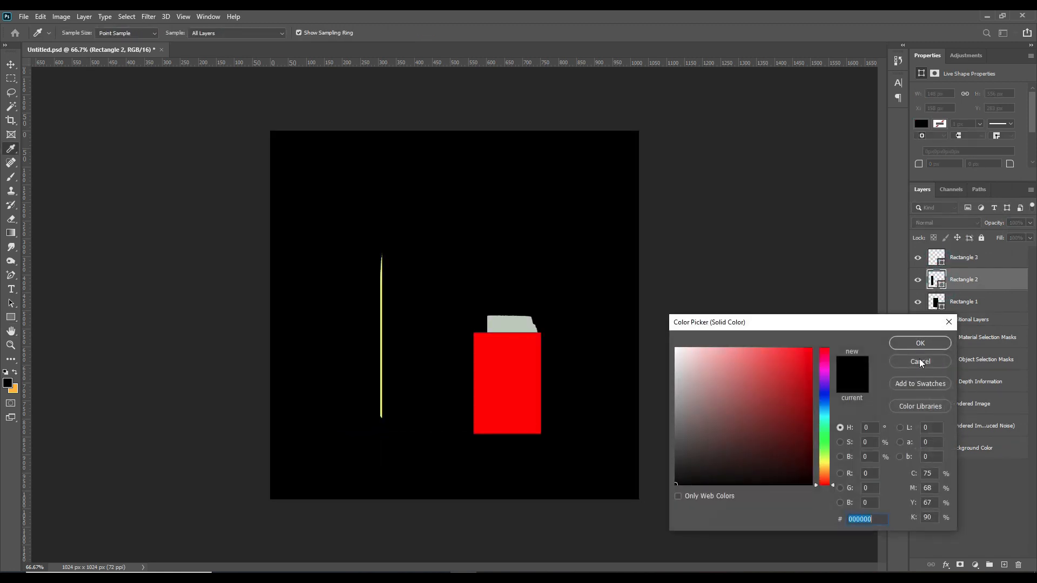
{"action": "left_click", "coordinate": [920, 360]}
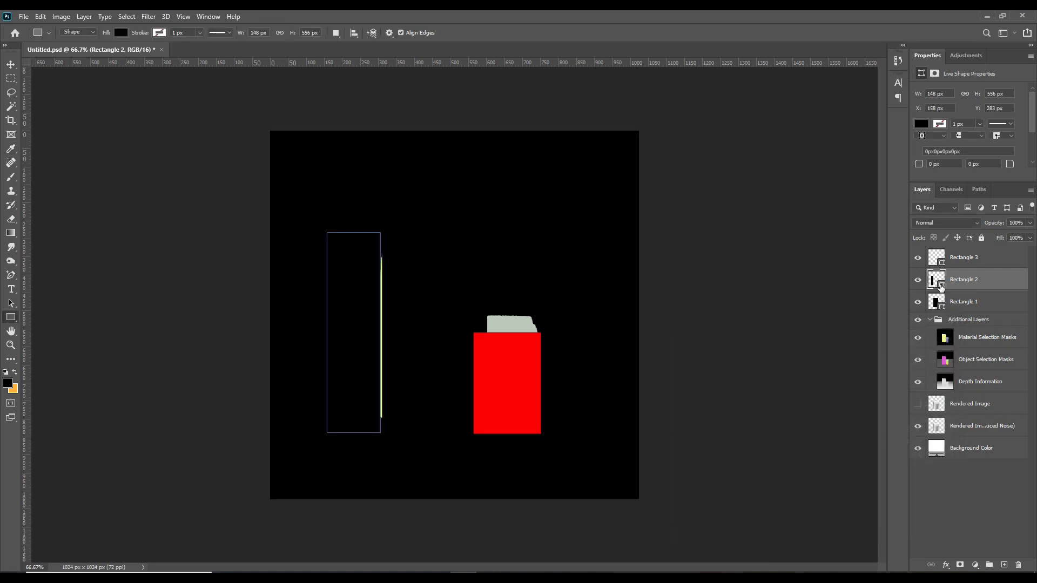
{"action": "left_click", "coordinate": [918, 319]}
{"action": "double_click", "coordinate": [941, 285]}
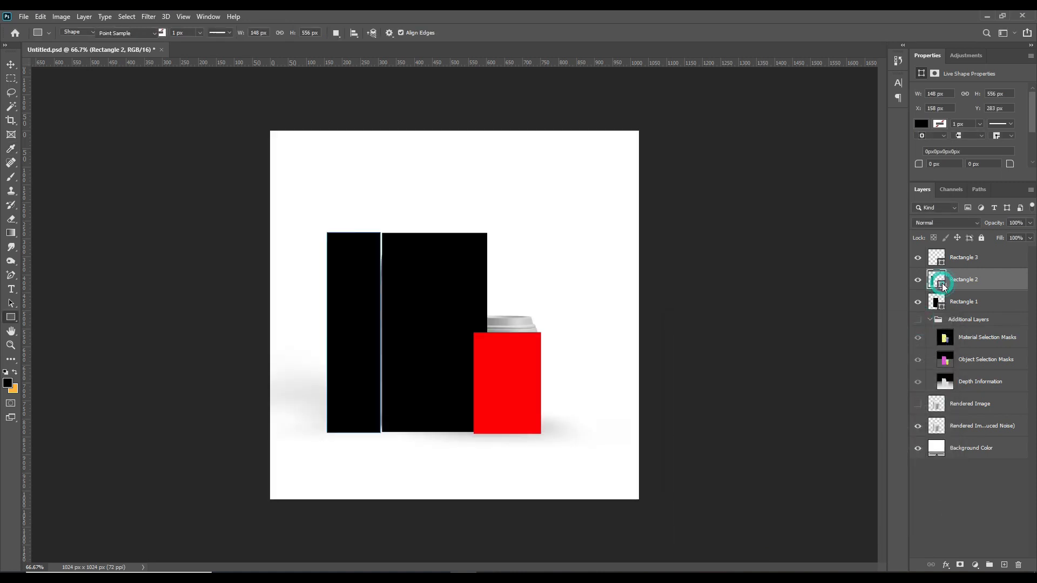
{"action": "left_click", "coordinate": [825, 400]}
{"action": "left_click", "coordinate": [796, 398]}
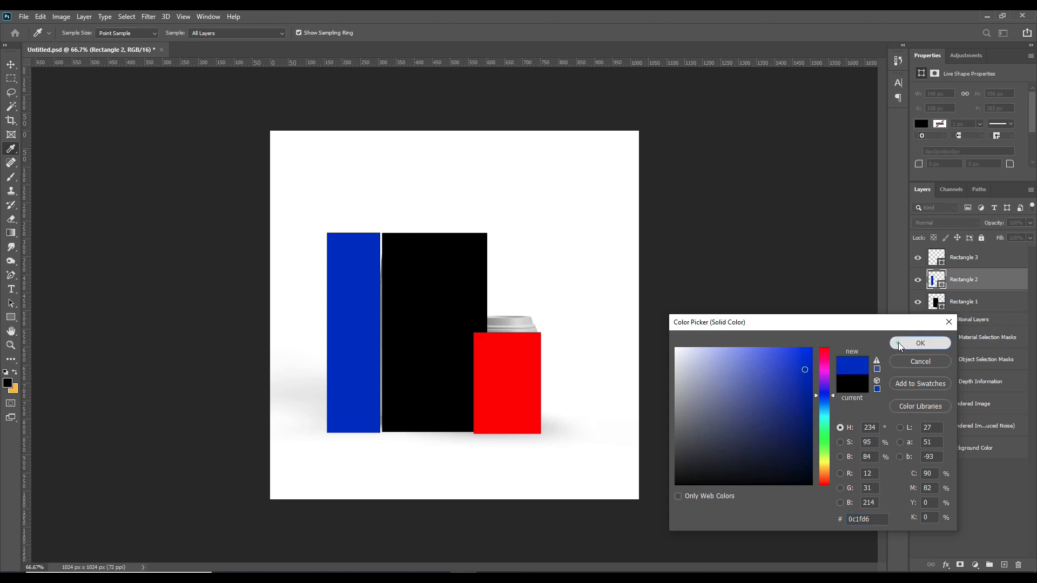
{"action": "left_click", "coordinate": [918, 343]}
Set the fill color of the large rectangle over the coffee bag to green, 04b937, and switch to the Move tool
{"action": "double_click", "coordinate": [942, 305]}
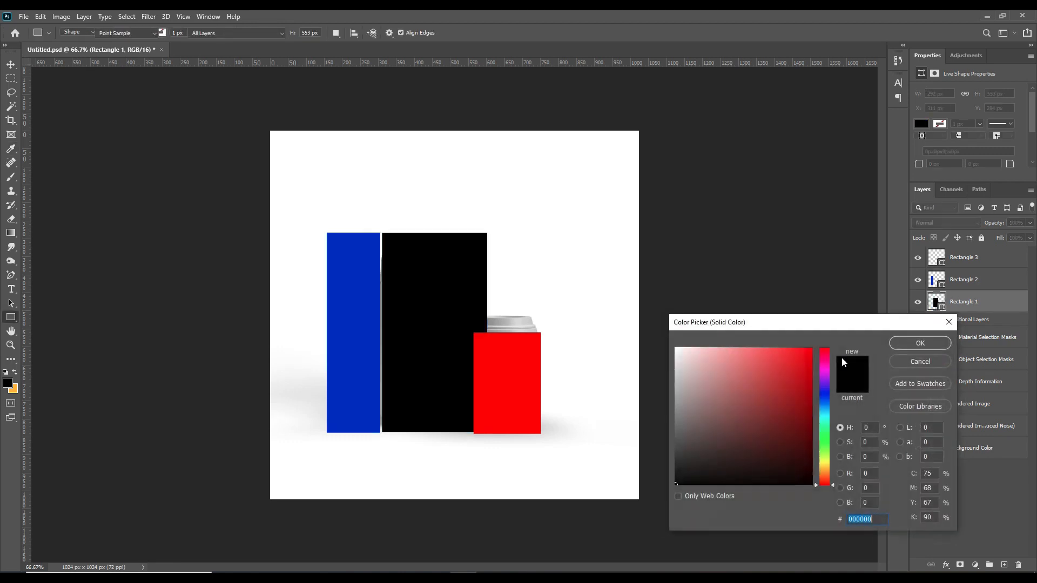
{"action": "left_click", "coordinate": [809, 385]}
{"action": "left_click", "coordinate": [826, 419]}
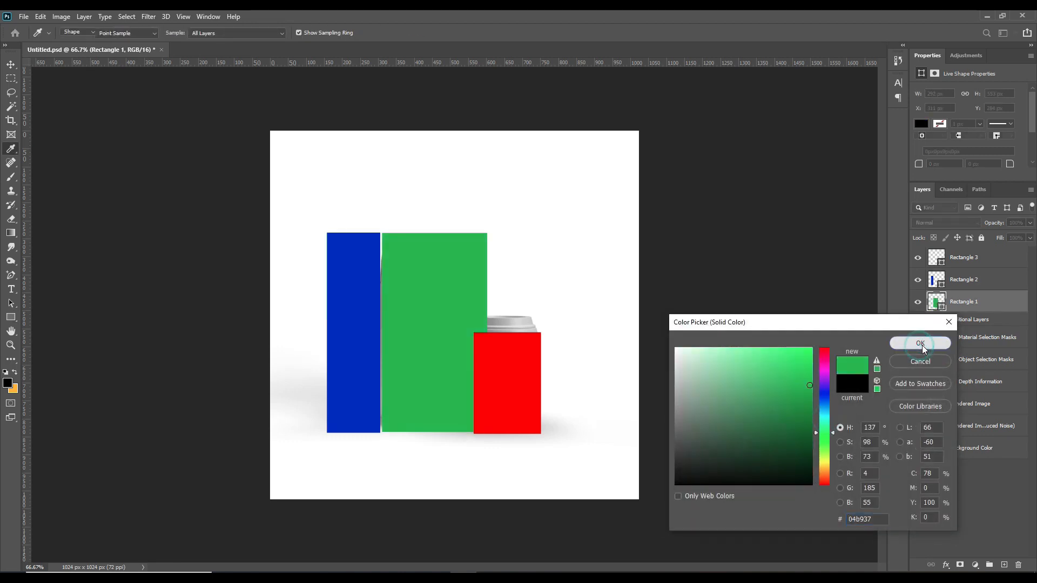
{"action": "left_click", "coordinate": [920, 343]}
{"action": "key", "text": "u"}
{"action": "left_click", "coordinate": [11, 64]}
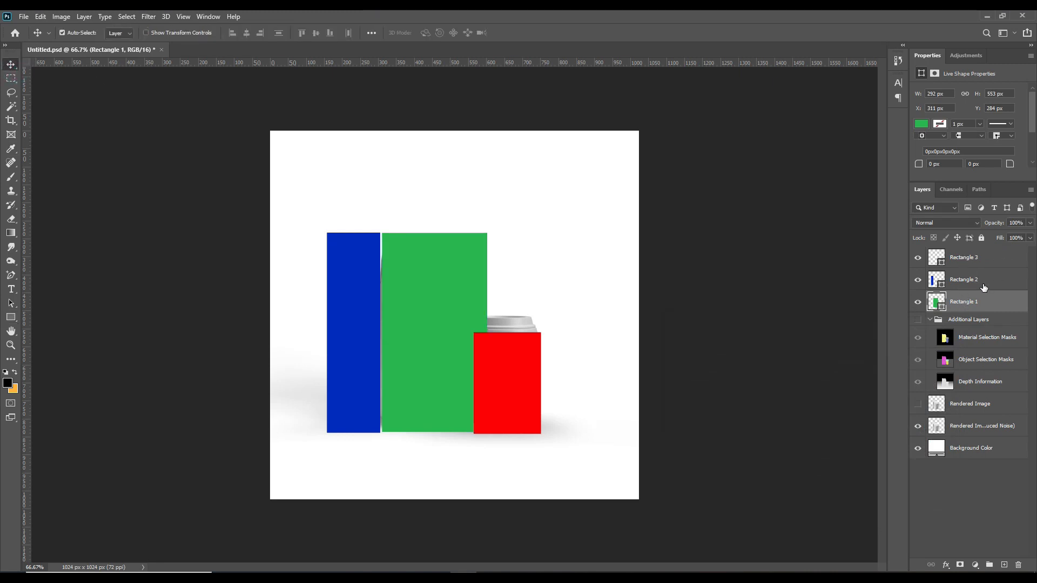
Toggle the green rectangle to compare it with the bag's front and rename its layer "coffee bag front"
{"action": "left_click", "coordinate": [918, 306]}
{"action": "left_click", "coordinate": [919, 305]}
{"action": "left_click", "coordinate": [919, 306]}
{"action": "left_click", "coordinate": [918, 307]}
{"action": "left_click", "coordinate": [918, 307]}
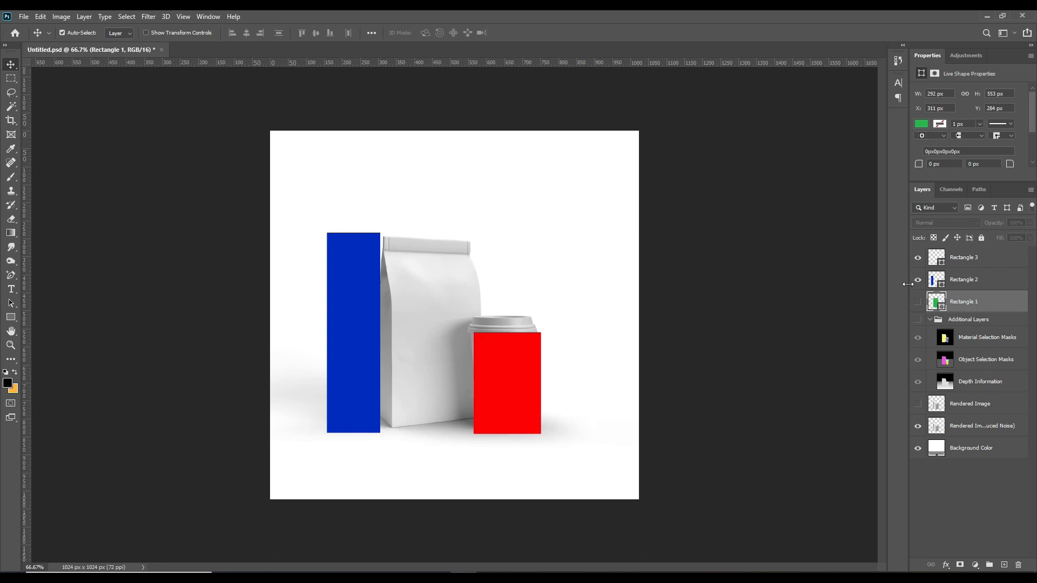
{"action": "left_click", "coordinate": [918, 302]}
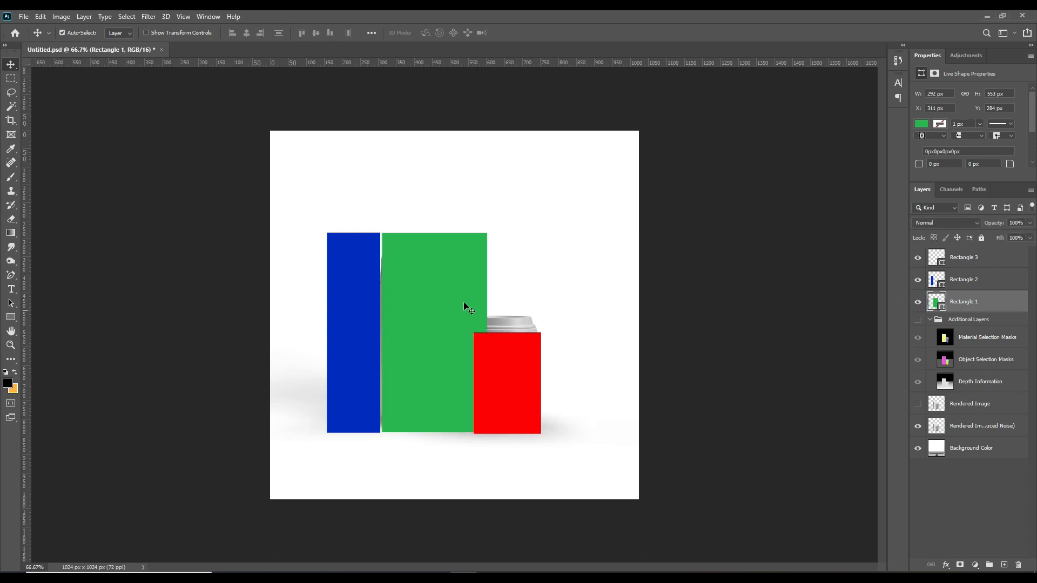
{"action": "double_click", "coordinate": [966, 302]}
{"action": "type", "text": "coffee bag front"}
{"action": "key", "text": "Return"}
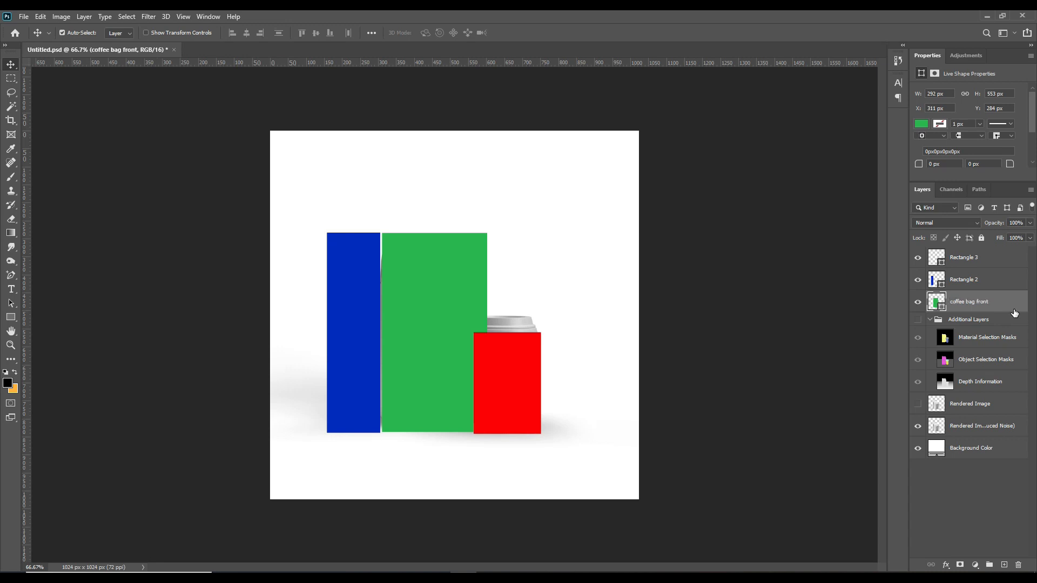
Hide the coffee bag front layer, check the blue rectangle against the bag's side, and rename its layer "Coffee bag side"
{"action": "left_click", "coordinate": [918, 280]}
{"action": "left_click", "coordinate": [918, 280]}
{"action": "left_click", "coordinate": [918, 302]}
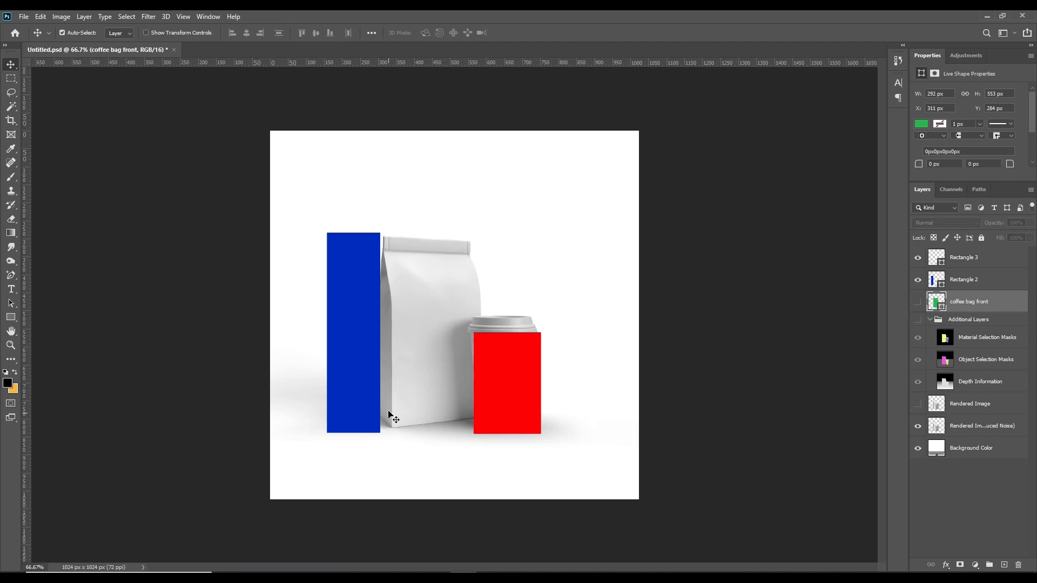
{"action": "left_click", "coordinate": [918, 280]}
{"action": "left_click", "coordinate": [918, 280]}
{"action": "left_click", "coordinate": [918, 280]}
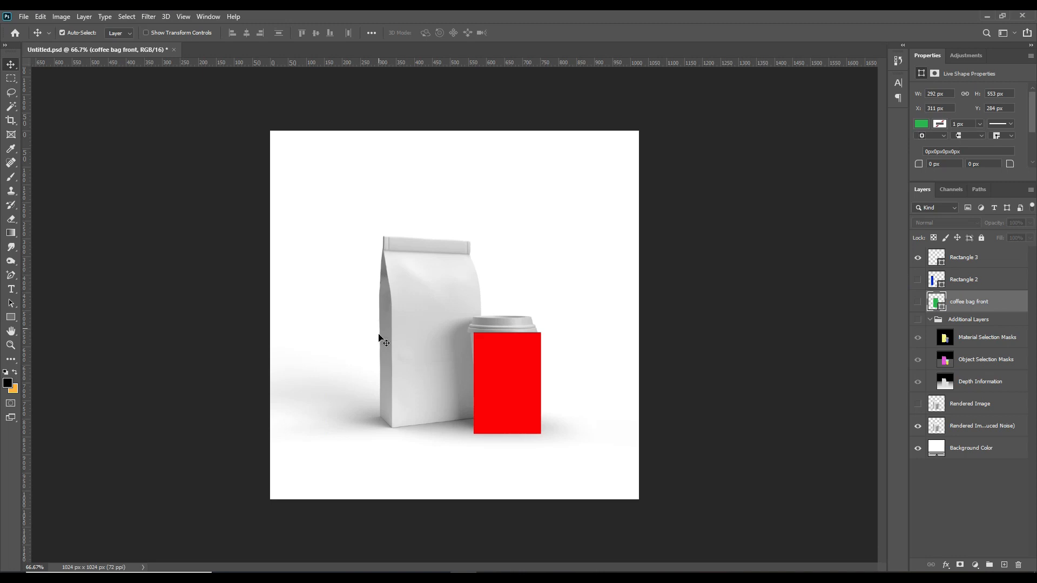
{"action": "left_click", "coordinate": [918, 279]}
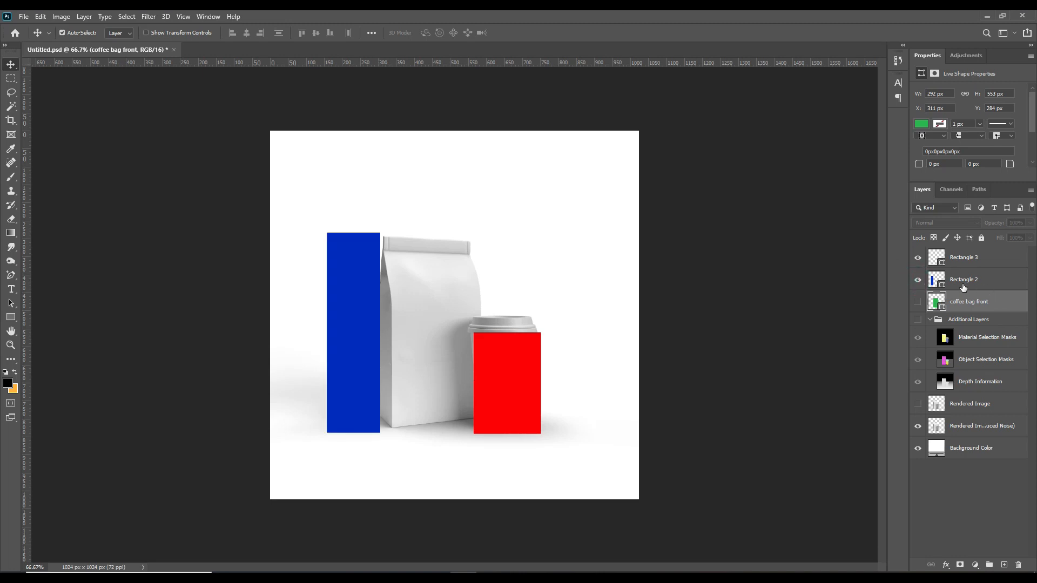
{"action": "double_click", "coordinate": [963, 279]}
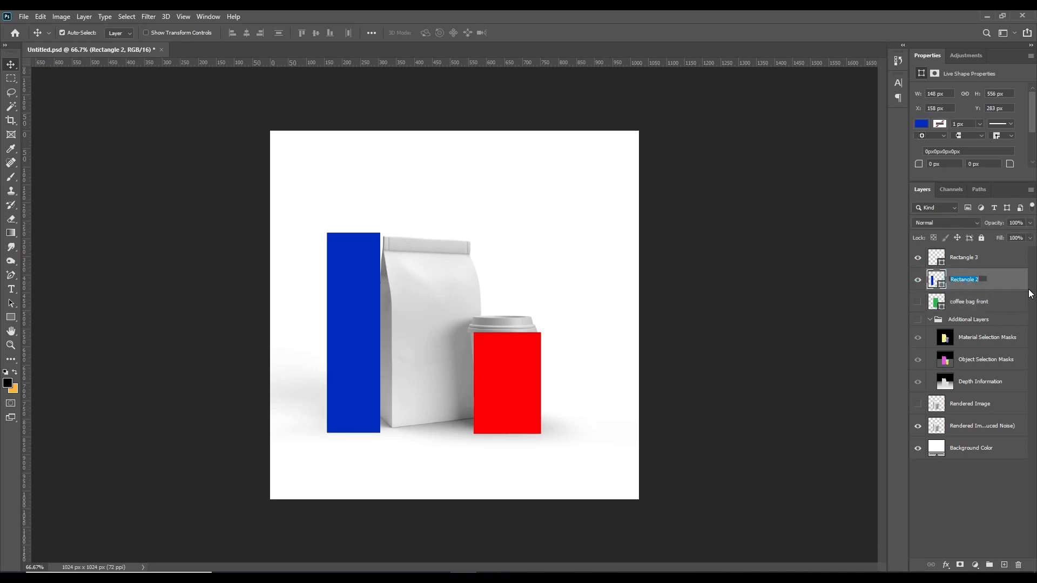
{"action": "type", "text": "Coffee bag side"}
{"action": "key", "text": "Return"}
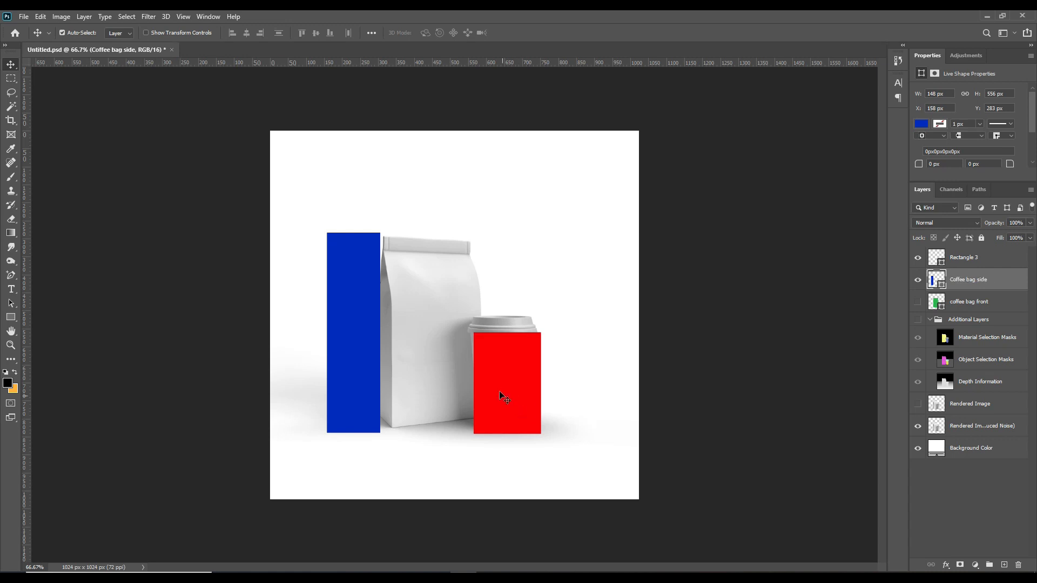
Toggle the red rectangle to check the cup beneath it and rename its layer "Coffee cup"
{"action": "left_click", "coordinate": [918, 260]}
{"action": "left_click", "coordinate": [918, 259]}
{"action": "left_click", "coordinate": [918, 260]}
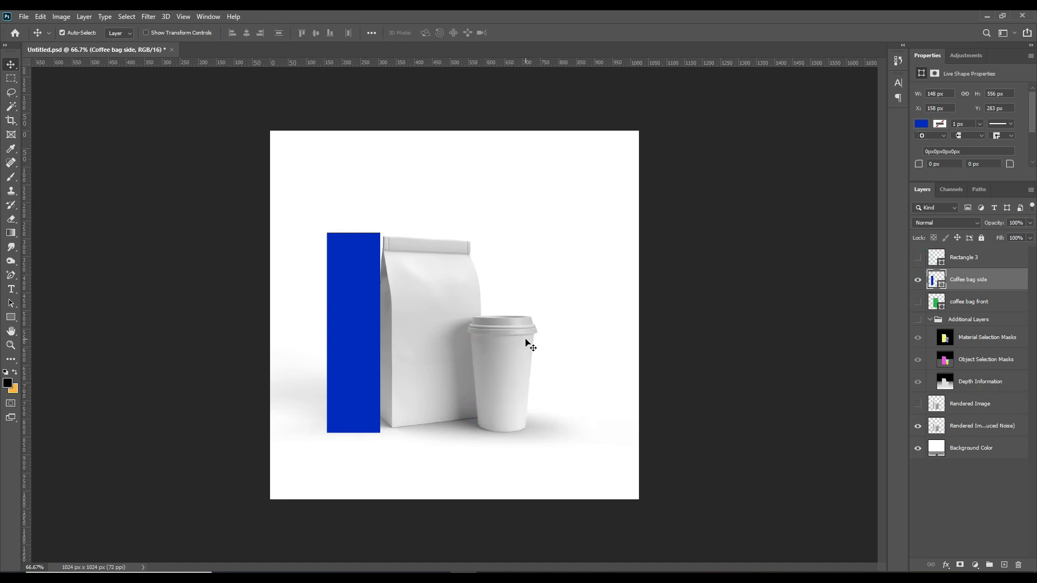
{"action": "left_click_drag", "start_coordinate": [481, 398], "coordinate": [483, 424]}
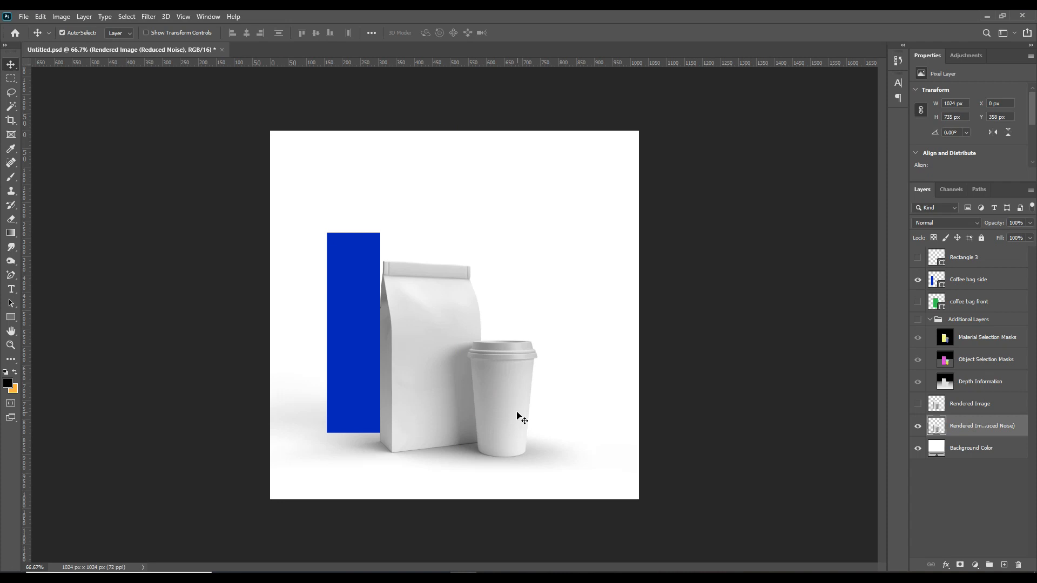
{"action": "key", "text": "ctrl+z"}
{"action": "left_click", "coordinate": [918, 257]}
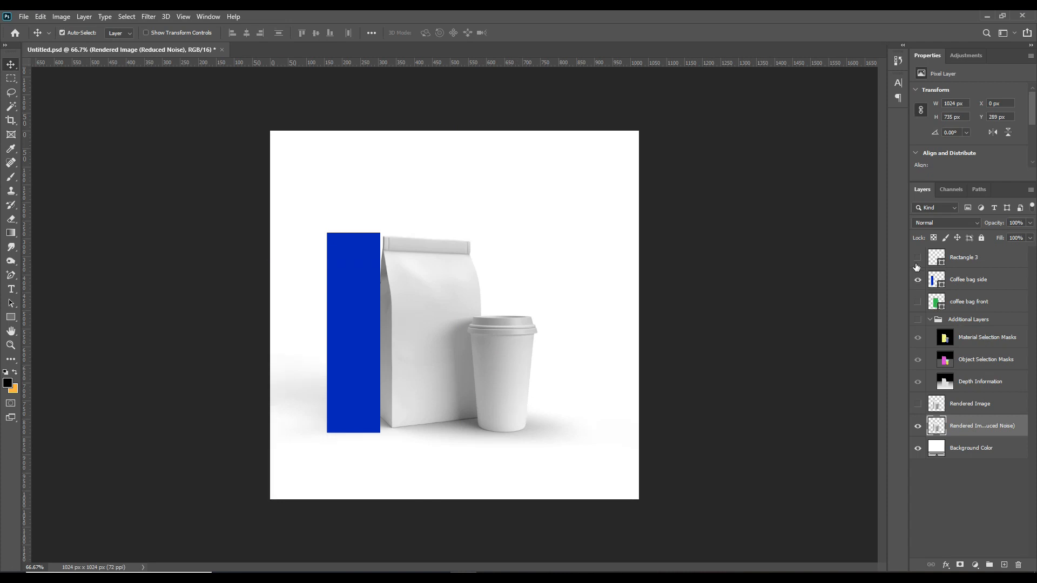
{"action": "left_click", "coordinate": [943, 264]}
{"action": "double_click", "coordinate": [962, 258]}
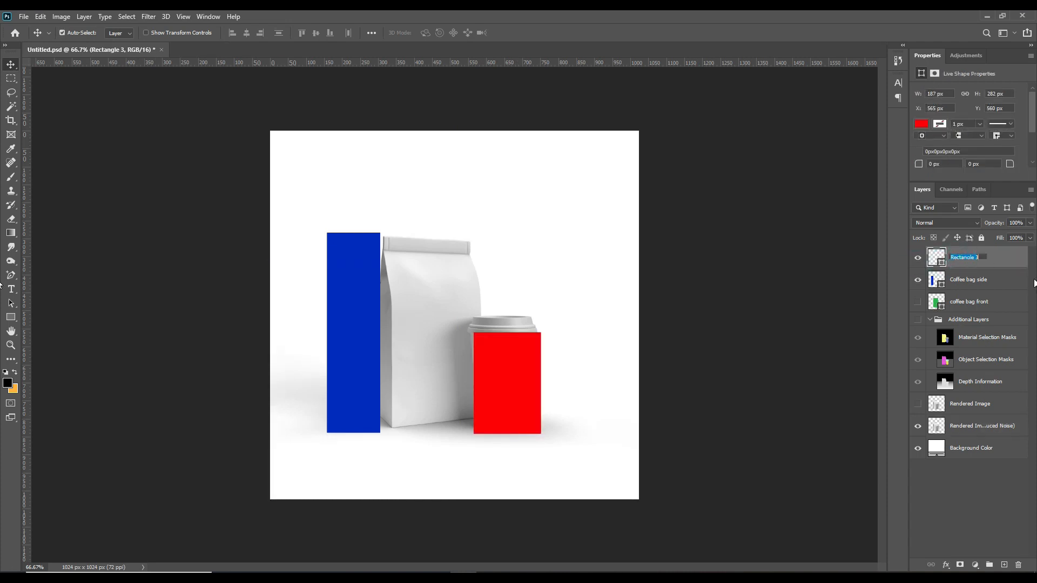
{"action": "type", "text": "Coffee cup"}
{"action": "key", "text": "Return"}
Show the coffee bag front layer again and convert the coffee bag front, Coffee bag side and Coffee cup layers to separate smart objects
{"action": "right_click", "coordinate": [994, 257]}
{"action": "left_click", "coordinate": [1003, 261]}
{"action": "left_click", "coordinate": [916, 305]}
{"action": "right_click", "coordinate": [988, 301]}
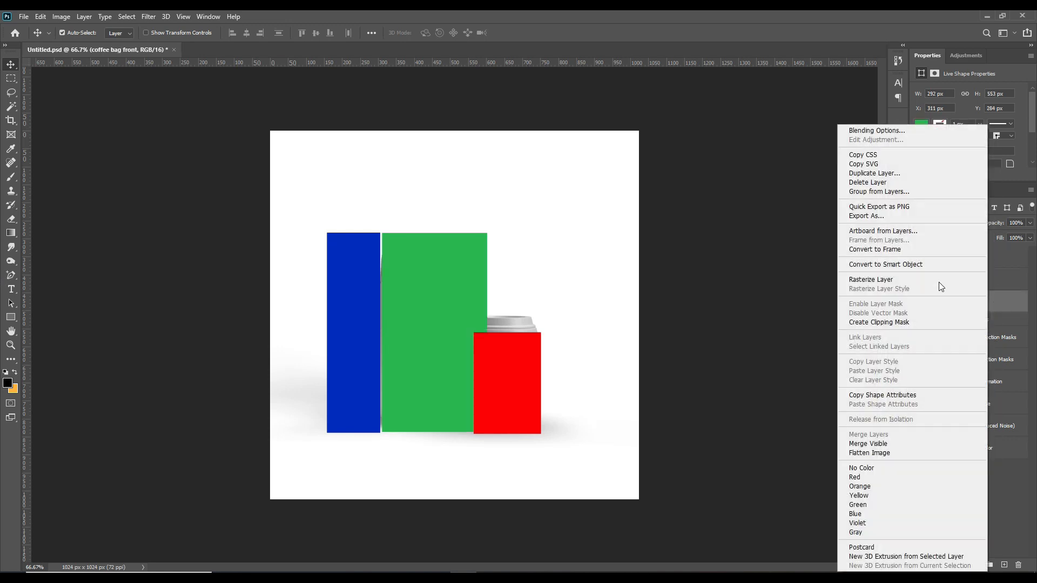
{"action": "left_click", "coordinate": [897, 265]}
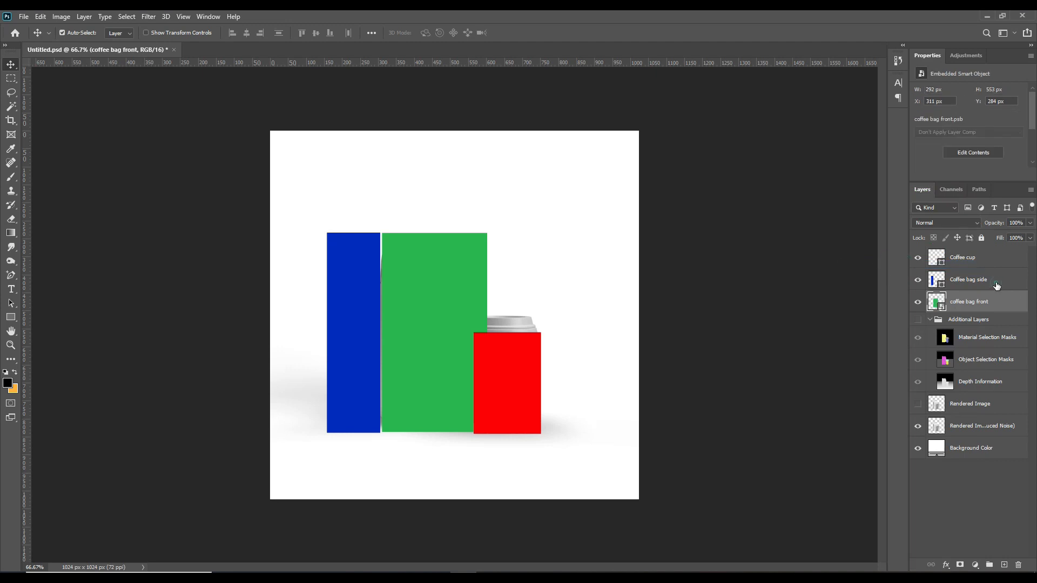
{"action": "right_click", "coordinate": [996, 283]}
{"action": "left_click", "coordinate": [926, 265]}
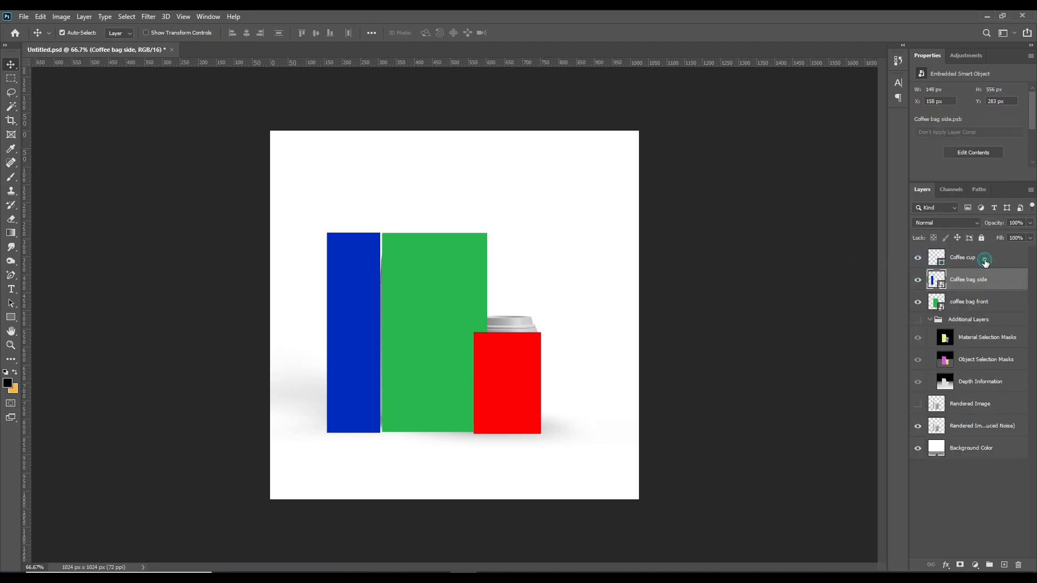
{"action": "right_click", "coordinate": [983, 260]}
{"action": "left_click", "coordinate": [908, 265]}
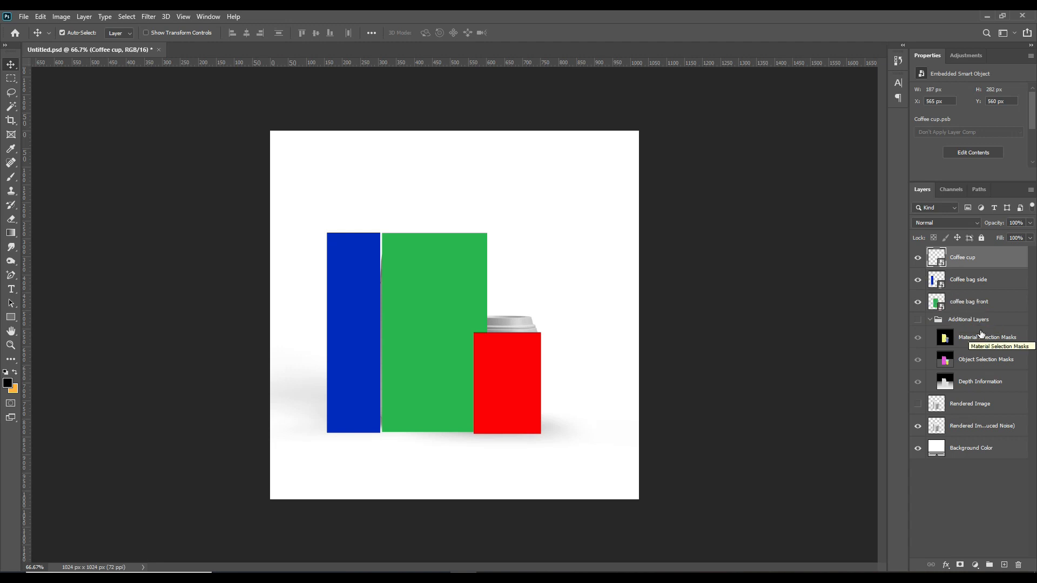
Hide the Coffee bag side and Coffee cup layers and lower the coffee bag front layer's opacity to 30%
{"action": "left_click", "coordinate": [918, 280]}
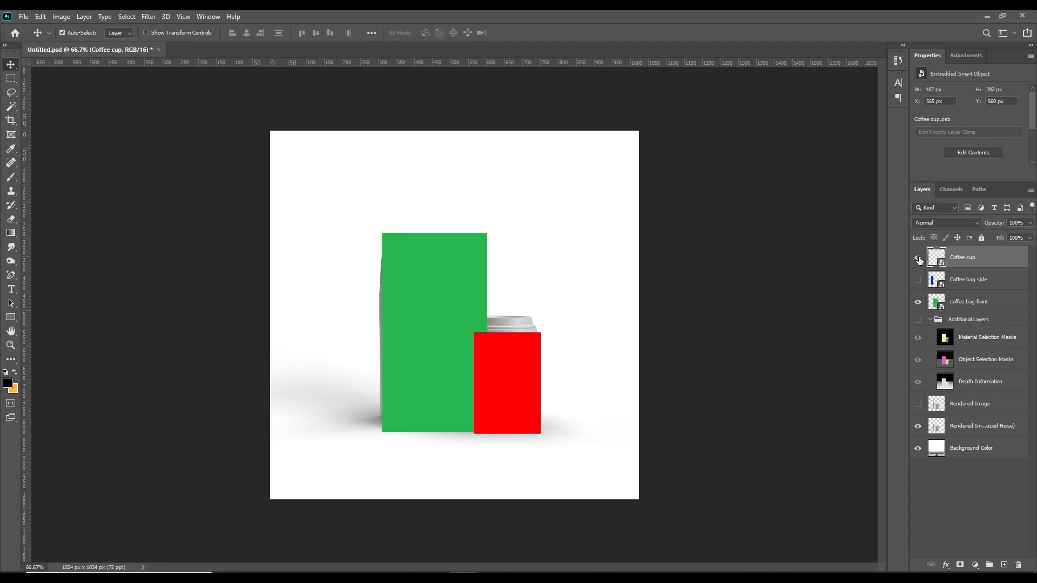
{"action": "left_click", "coordinate": [918, 258]}
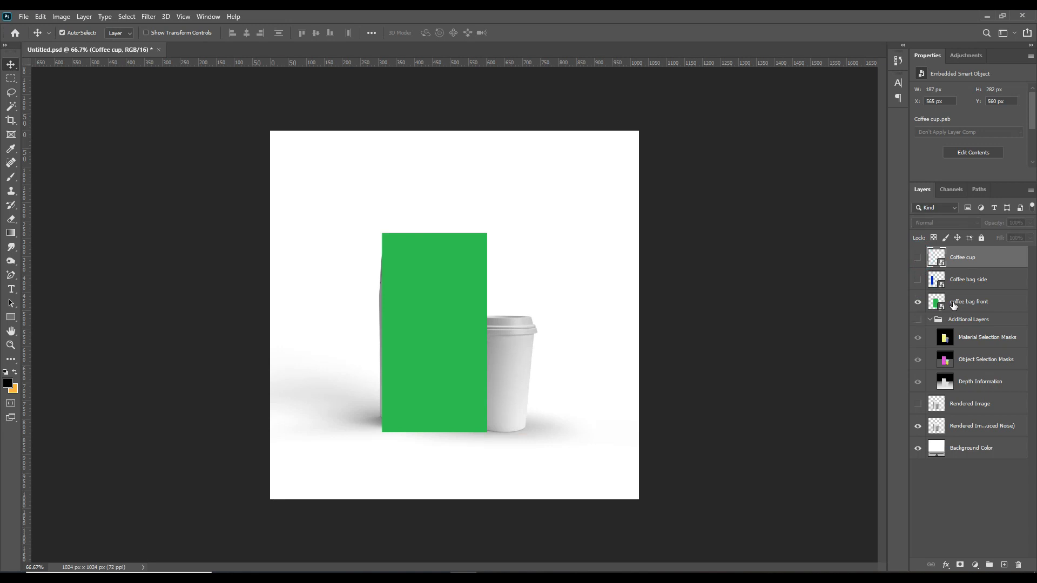
{"action": "left_click", "coordinate": [979, 311]}
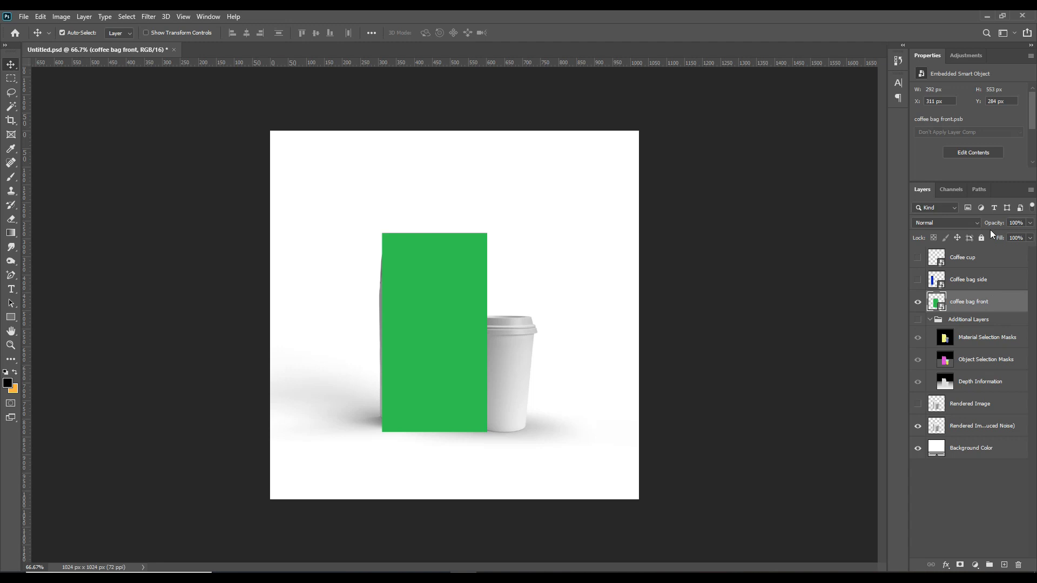
{"action": "left_click_drag", "start_coordinate": [990, 229], "coordinate": [981, 225]}
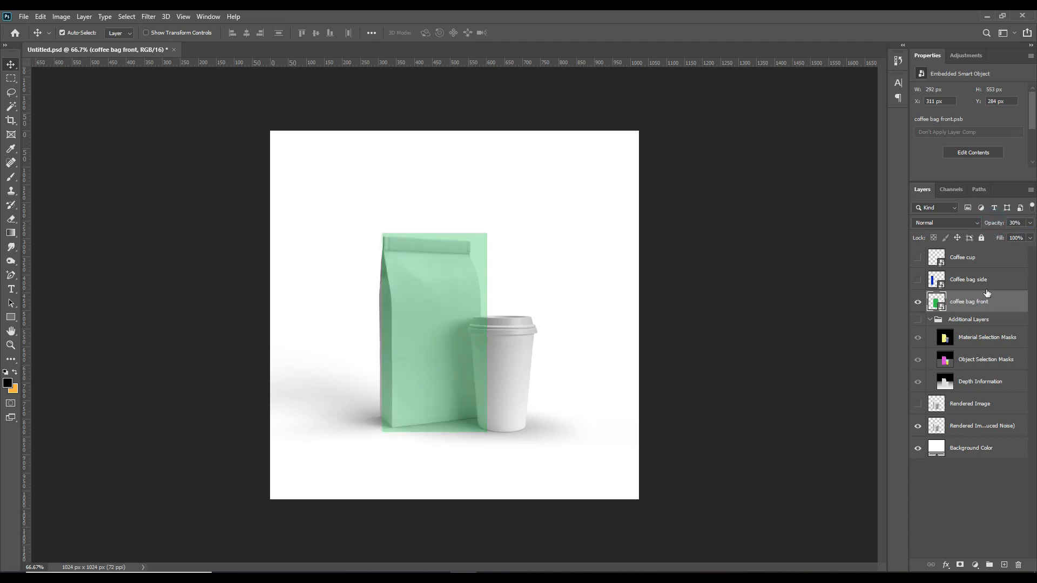
Hide the coffee bag front layer and preview the material and object selection masks in the Additional Layers group
{"action": "left_click", "coordinate": [916, 303]}
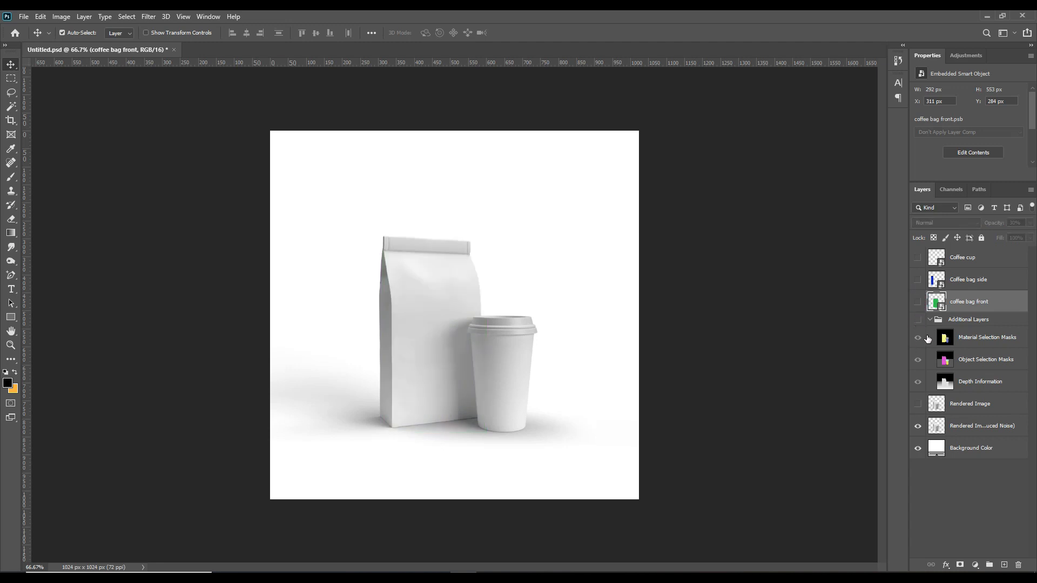
{"action": "left_click", "coordinate": [918, 320]}
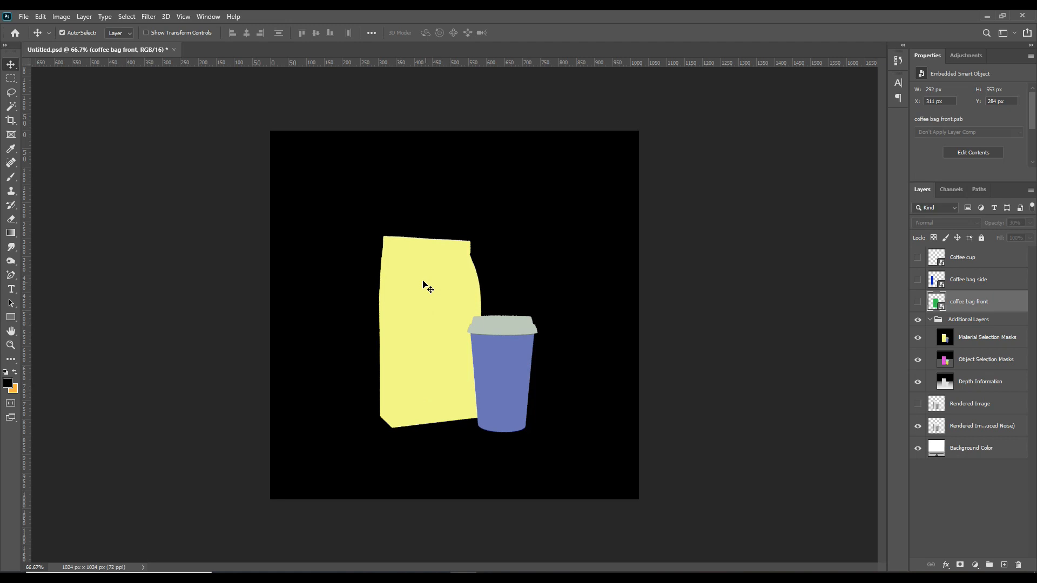
{"action": "left_click", "coordinate": [917, 338]}
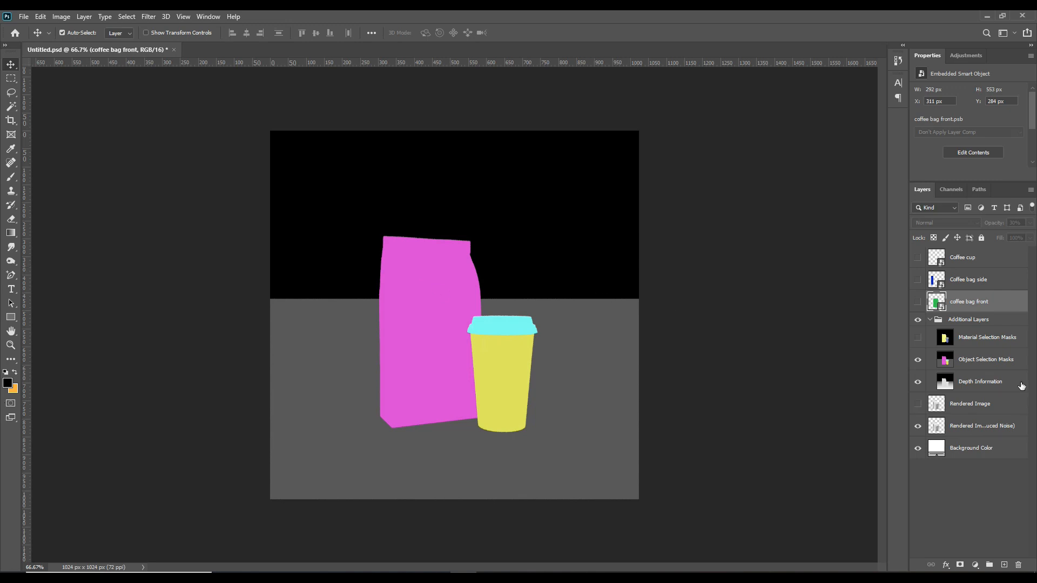
{"action": "left_click", "coordinate": [918, 337]}
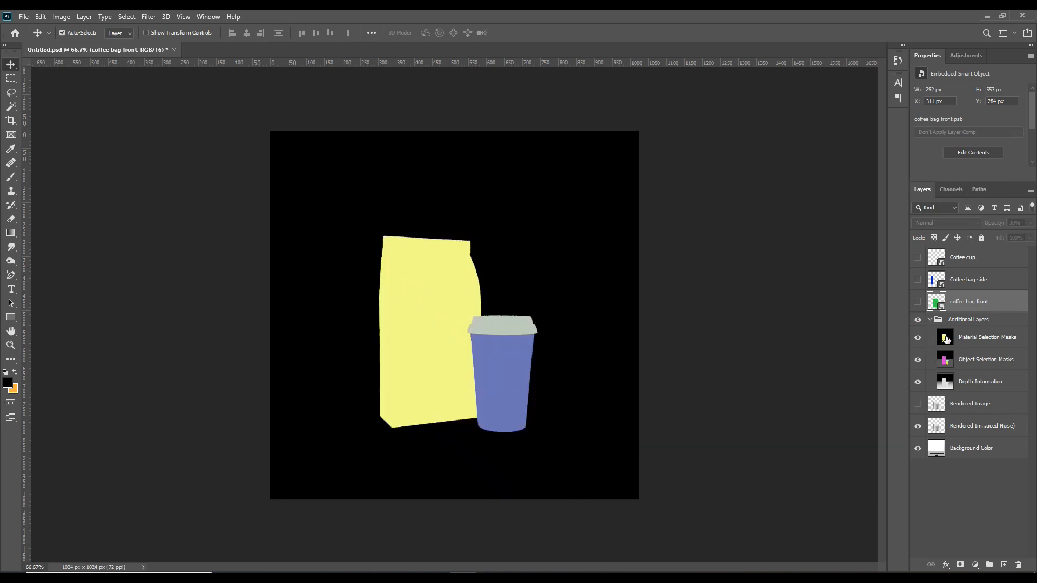
{"action": "left_click", "coordinate": [918, 320]}
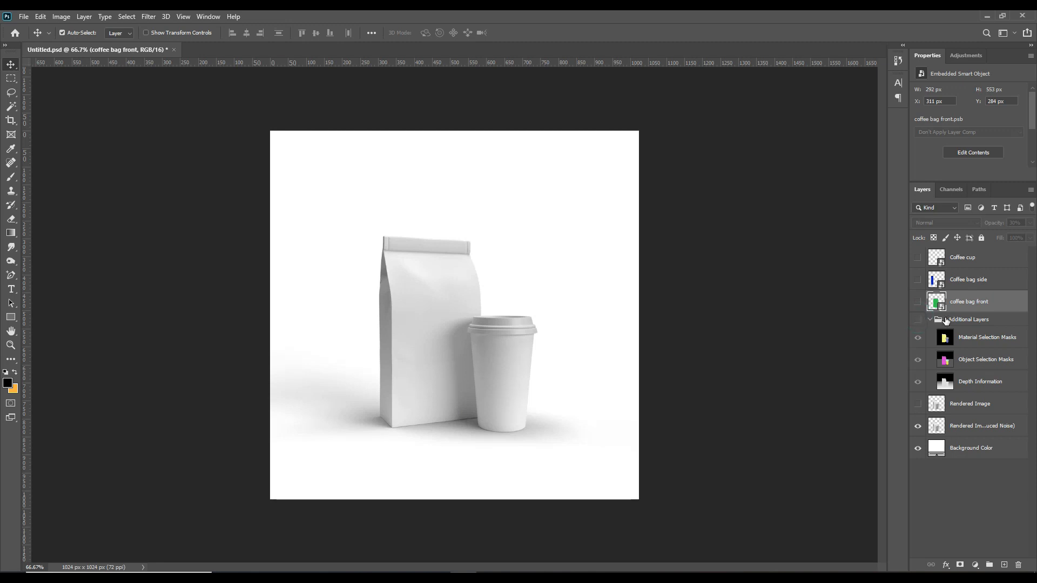
Start a Pen tool shape by tracing the corners of the coffee bag's folded top strip
{"action": "left_click", "coordinate": [12, 278]}
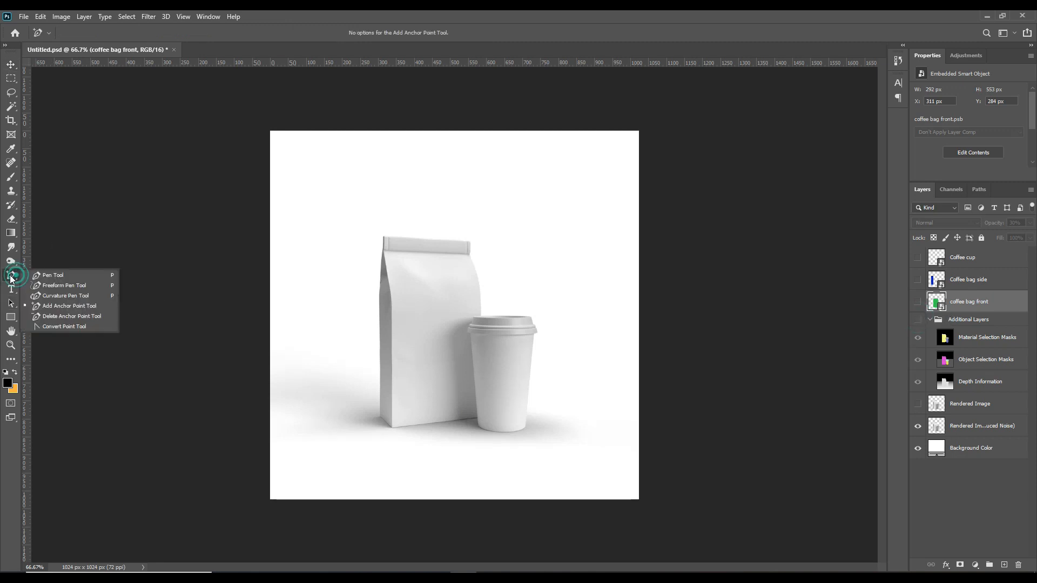
{"action": "left_click", "coordinate": [44, 276]}
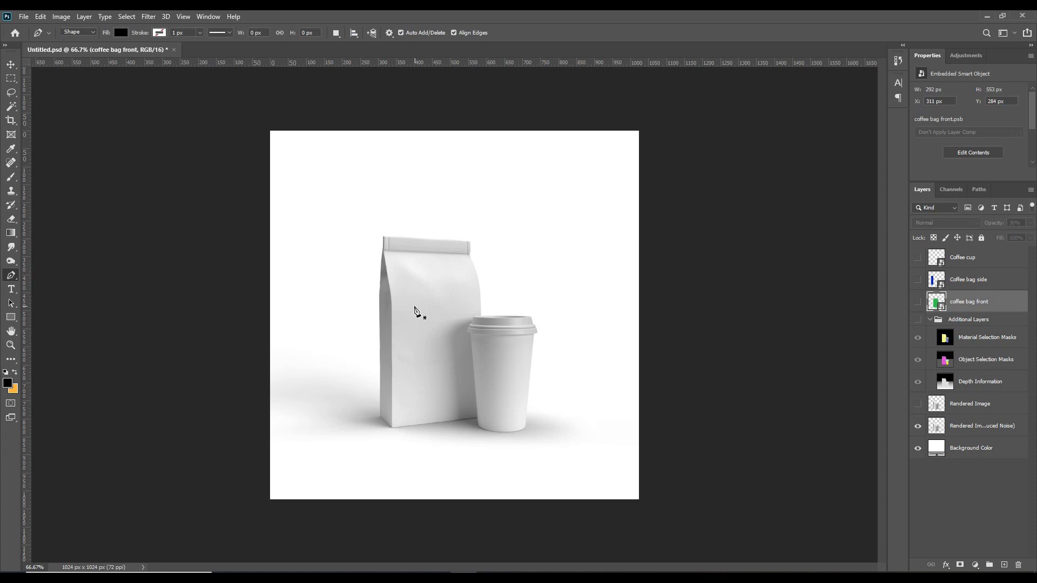
{"action": "key", "text": "ctrl+plus"}
{"action": "key", "text": "ctrl+plus"}
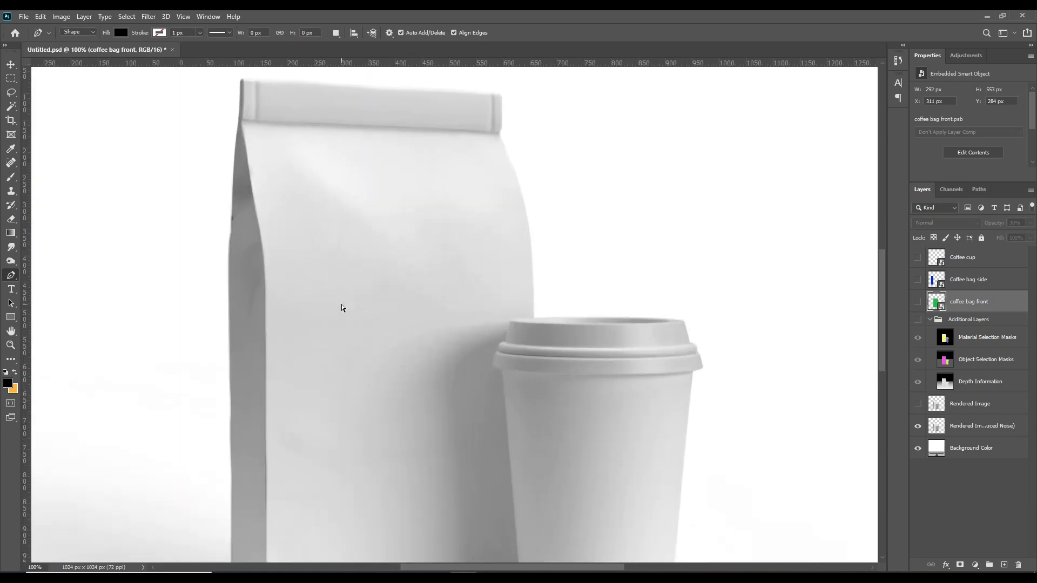
{"action": "left_click_drag", "start_coordinate": [314, 190], "coordinate": [416, 203]}
{"action": "left_click", "coordinate": [336, 131]}
{"action": "left_click", "coordinate": [338, 96]}
{"action": "left_click", "coordinate": [596, 108]}
{"action": "left_click", "coordinate": [600, 145]}
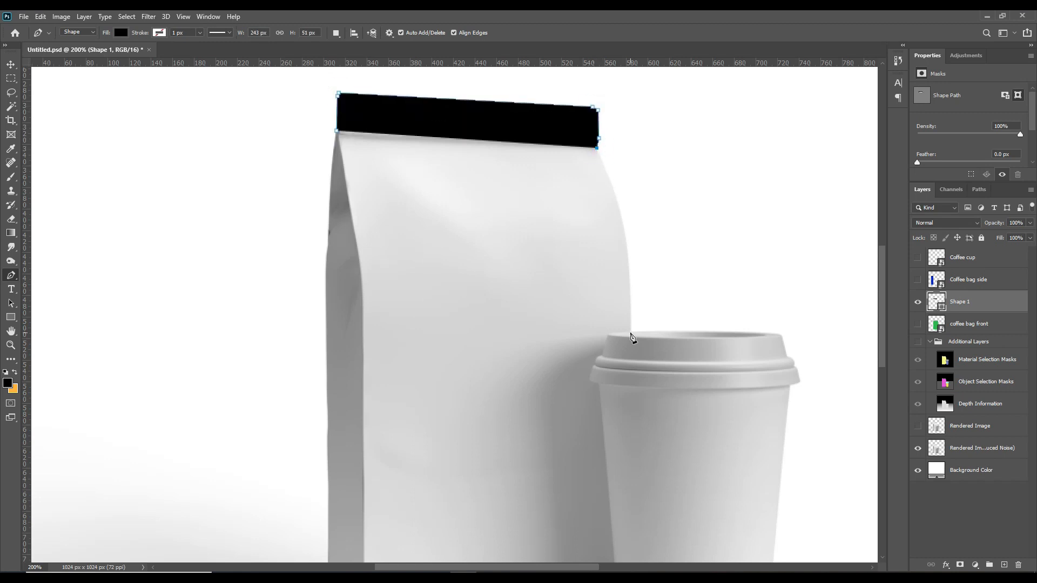
Continue the pen outline down the bag's right edge, along the base and up the left edge, closing the shape
{"action": "left_click", "coordinate": [629, 331]}
{"action": "scroll", "coordinate": [627, 351], "scroll_direction": "down", "scroll_amount": 5}
{"action": "left_click", "coordinate": [620, 431]}
{"action": "left_click", "coordinate": [367, 460]}
{"action": "left_click", "coordinate": [328, 428]}
{"action": "scroll", "coordinate": [393, 389], "scroll_direction": "up", "scroll_amount": 5}
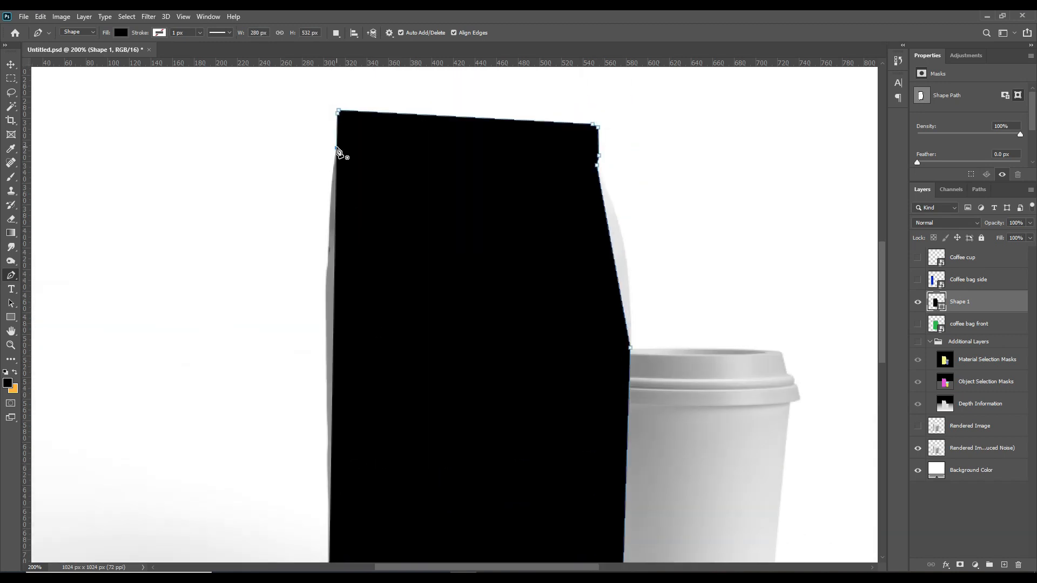
{"action": "left_click", "coordinate": [341, 151]}
Lower the black shape's opacity to 42% and add anchor points that pull its left edge onto the bag's front crease
{"action": "scroll", "coordinate": [551, 405], "scroll_direction": "down", "scroll_amount": 3}
{"action": "key", "text": "4"}
{"action": "key", "text": "2"}
{"action": "right_click", "coordinate": [11, 275]}
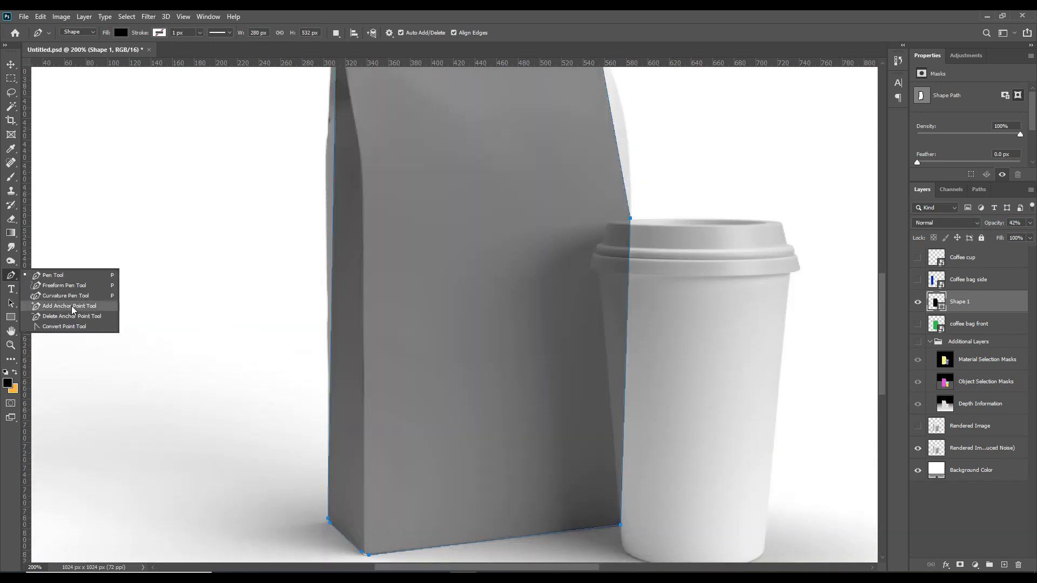
{"action": "left_click", "coordinate": [60, 309]}
{"action": "left_click_drag", "start_coordinate": [329, 414], "coordinate": [363, 411]}
{"action": "left_click_drag", "start_coordinate": [330, 523], "coordinate": [363, 553]}
{"action": "scroll", "coordinate": [324, 318], "scroll_direction": "up", "scroll_amount": 3}
{"action": "left_click_drag", "start_coordinate": [347, 304], "coordinate": [362, 297]}
{"action": "left_click_drag", "start_coordinate": [356, 241], "coordinate": [353, 242]}
{"action": "left_click_drag", "start_coordinate": [366, 403], "coordinate": [364, 403]}
{"action": "left_click_drag", "start_coordinate": [362, 297], "coordinate": [361, 297]}
Refine the shape's anchor points at the corners of the bag's folded top strip
{"action": "scroll", "coordinate": [330, 143], "scroll_direction": "up", "scroll_amount": 1, "text": "alt"}
{"action": "scroll", "coordinate": [330, 143], "scroll_direction": "up", "scroll_amount": 3}
{"action": "left_click_drag", "start_coordinate": [343, 223], "coordinate": [347, 223]}
{"action": "left_click", "coordinate": [339, 280]}
{"action": "left_click_drag", "start_coordinate": [724, 244], "coordinate": [724, 246]}
{"action": "left_click", "coordinate": [730, 306]}
{"action": "left_click_drag", "start_coordinate": [733, 291], "coordinate": [733, 290]}
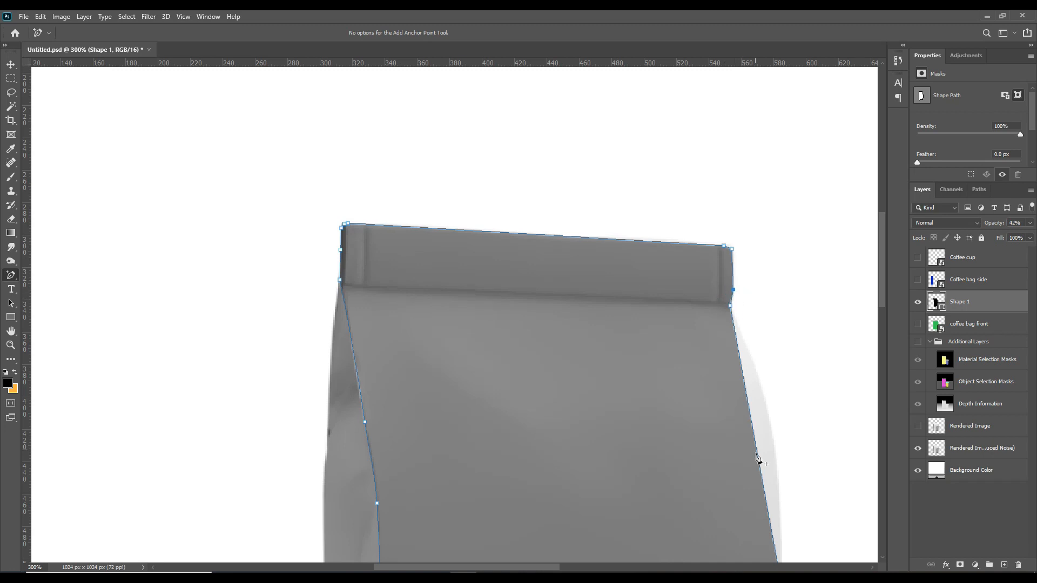
Add anchor points that bow the shape's right edge outward to follow the bag's curved side
{"action": "scroll", "coordinate": [759, 459], "scroll_direction": "down", "scroll_amount": 2}
{"action": "left_click_drag", "start_coordinate": [755, 341], "coordinate": [772, 338]}
{"action": "left_click_drag", "start_coordinate": [738, 229], "coordinate": [736, 229]}
Lower Shape 1's opacity to 26% and refine its anchor points at the lower left corner and along the upper front crease
{"action": "left_click_drag", "start_coordinate": [992, 223], "coordinate": [983, 223]}
{"action": "scroll", "coordinate": [814, 420], "scroll_direction": "down", "scroll_amount": 10}
{"action": "left_click", "coordinate": [380, 463]}
{"action": "left_click", "coordinate": [388, 471]}
{"action": "left_click_drag", "start_coordinate": [381, 471], "coordinate": [383, 471]}
{"action": "scroll", "coordinate": [501, 393], "scroll_direction": "up", "scroll_amount": 10}
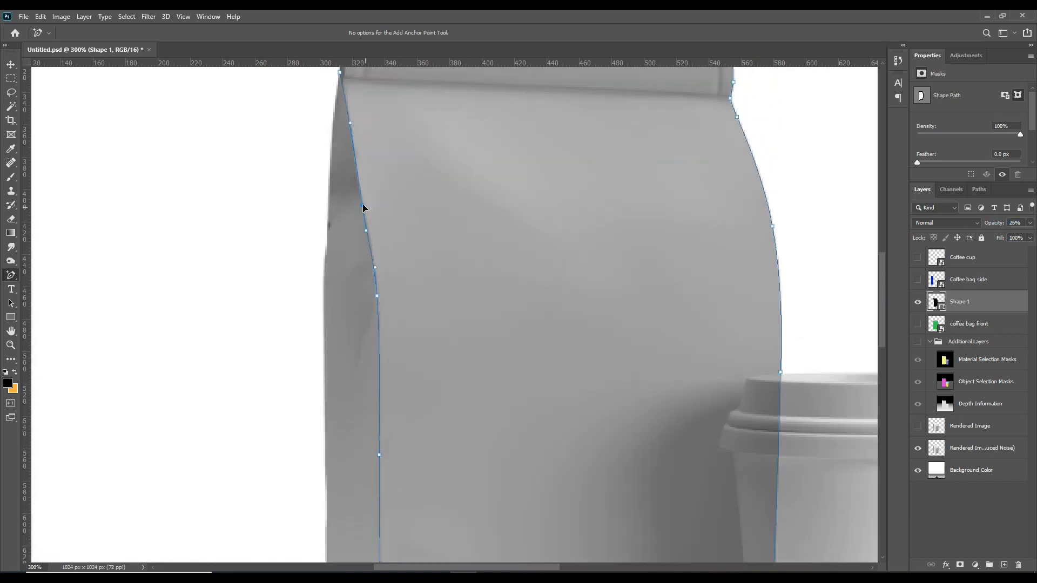
{"action": "scroll", "coordinate": [459, 368], "scroll_direction": "up", "scroll_amount": 2}
{"action": "scroll", "coordinate": [500, 361], "scroll_direction": "down", "scroll_amount": 2}
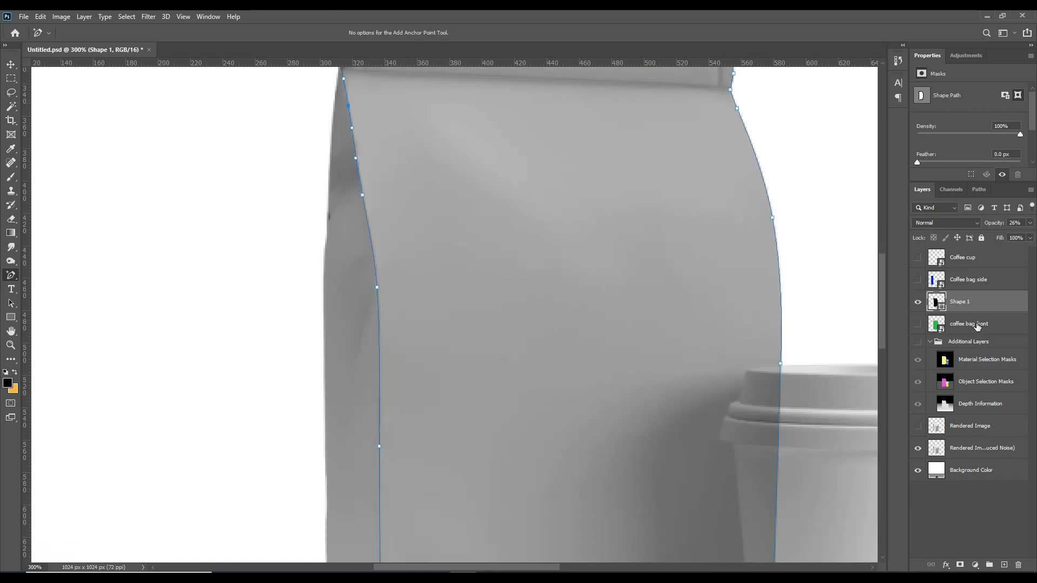
Set Shape 1's opacity to 100% and add a layer mask made from a selection of the shape
{"action": "left_click_drag", "start_coordinate": [992, 226], "coordinate": [2, 237]}
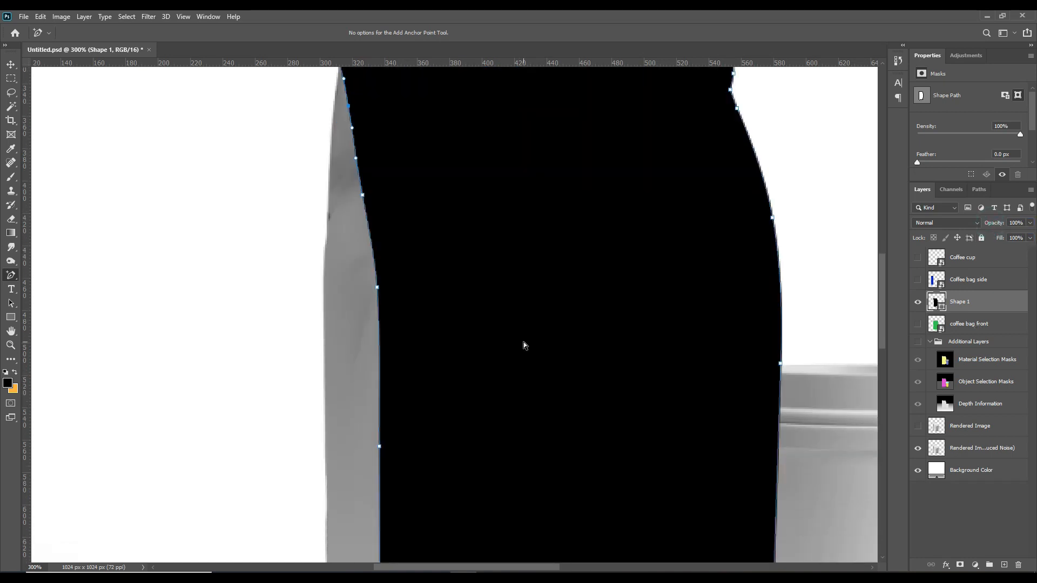
{"action": "key", "text": "ctrl+0"}
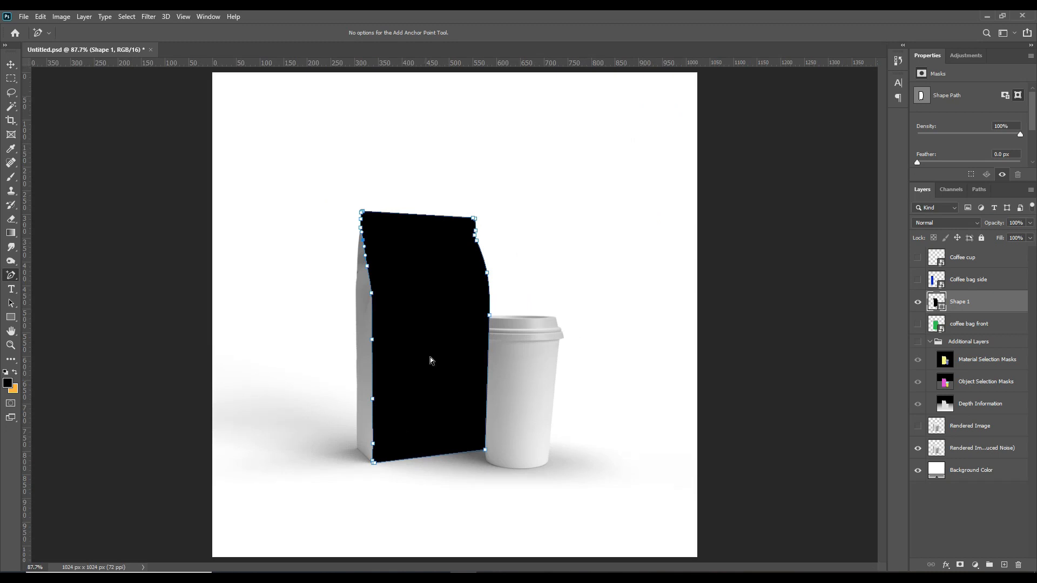
{"action": "left_click", "coordinate": [802, 480]}
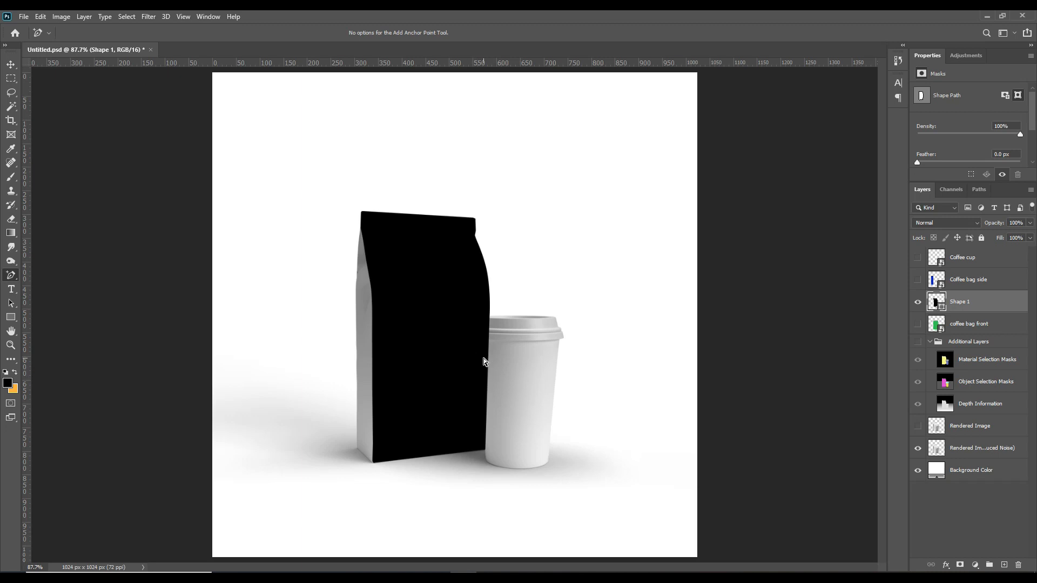
{"action": "left_click", "coordinate": [942, 310], "text": "ctrl"}
{"action": "left_click", "coordinate": [960, 565]}
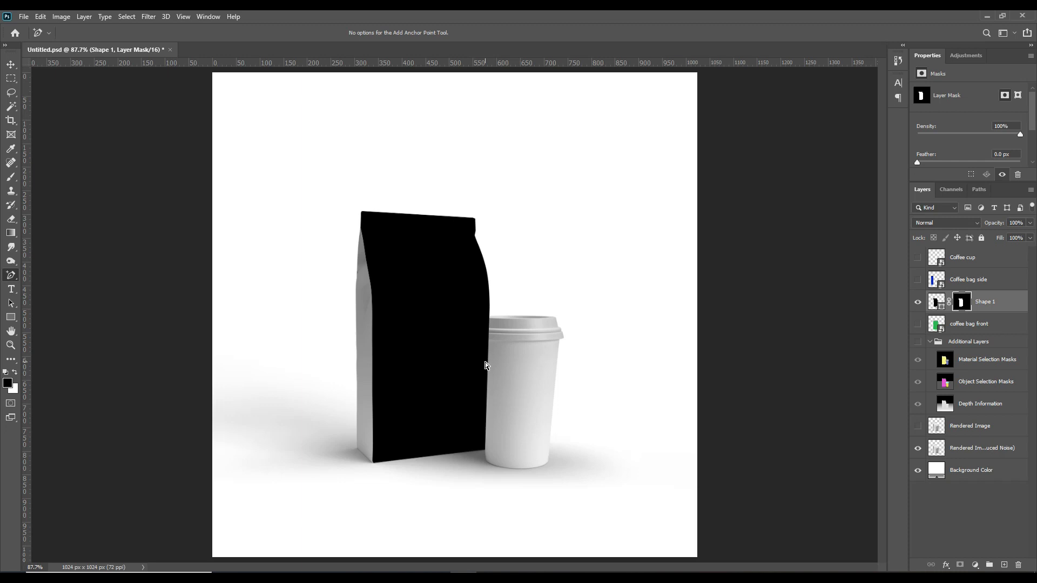
With Shape 1 hidden, use the Magic Wand on Material Selection Masks to select the cup's lid and body, then hide Additional Layers
{"action": "left_click", "coordinate": [918, 343]}
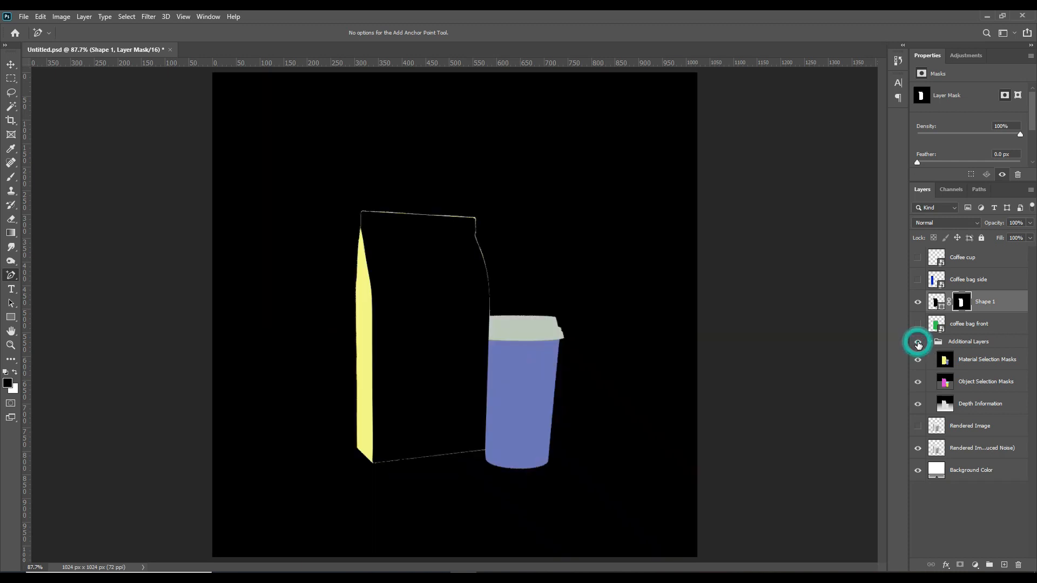
{"action": "left_click", "coordinate": [918, 302]}
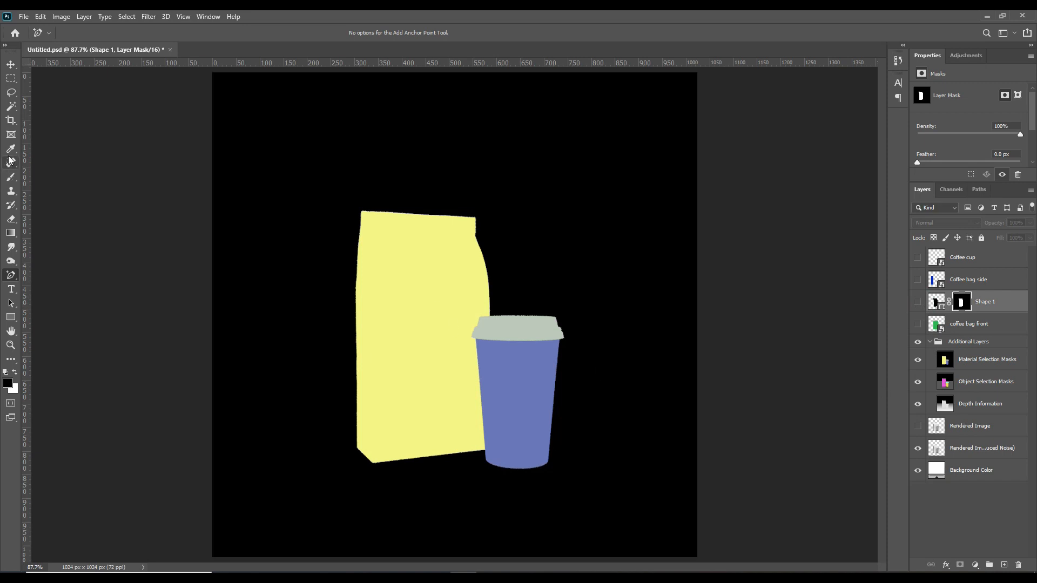
{"action": "left_click", "coordinate": [11, 108]}
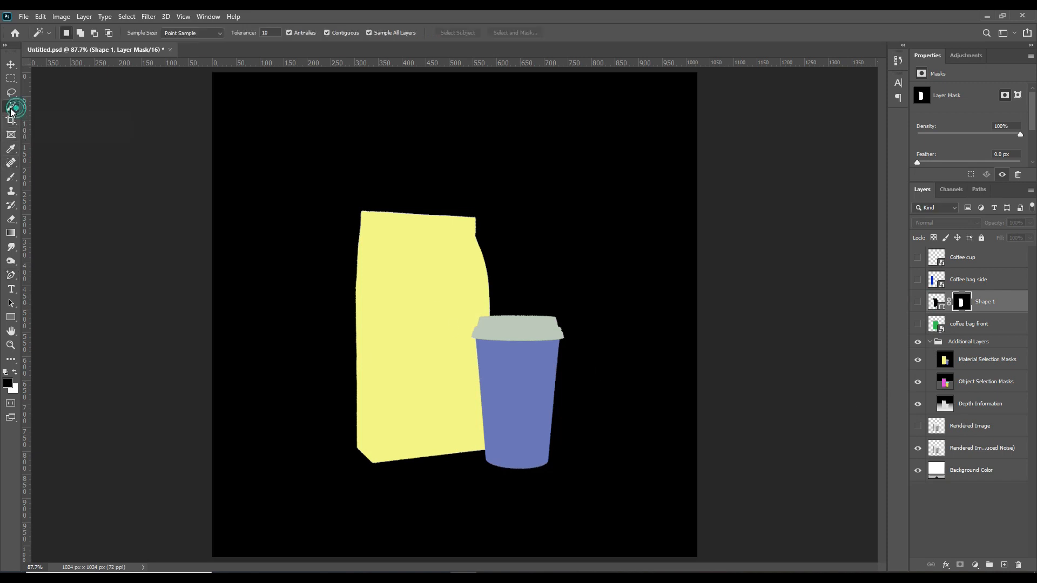
{"action": "left_click", "coordinate": [966, 362]}
{"action": "left_click", "coordinate": [513, 329]}
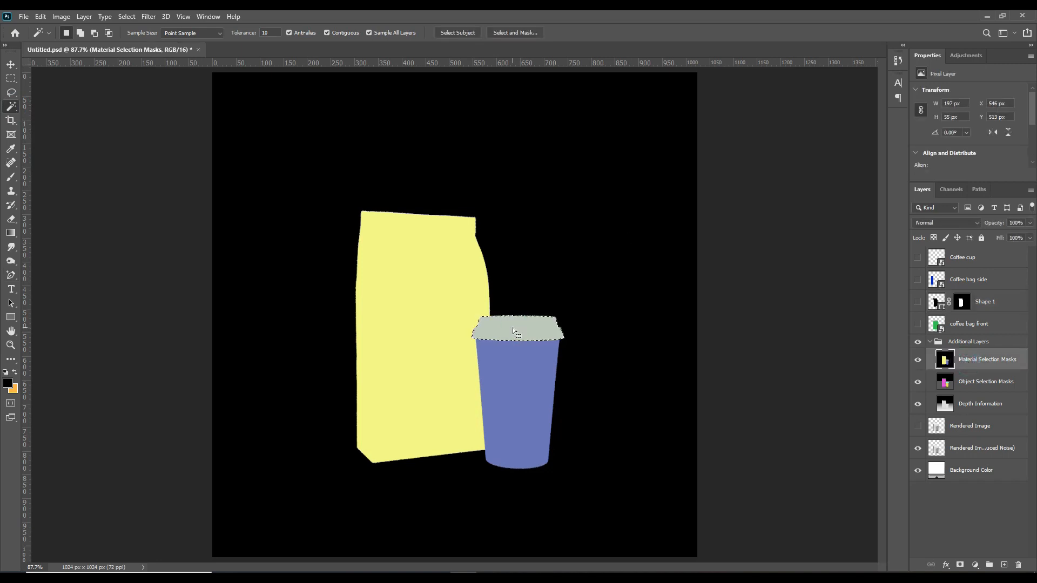
{"action": "key", "text": "shift"}
{"action": "left_click", "coordinate": [519, 378], "text": "shift"}
{"action": "left_click", "coordinate": [917, 342]}
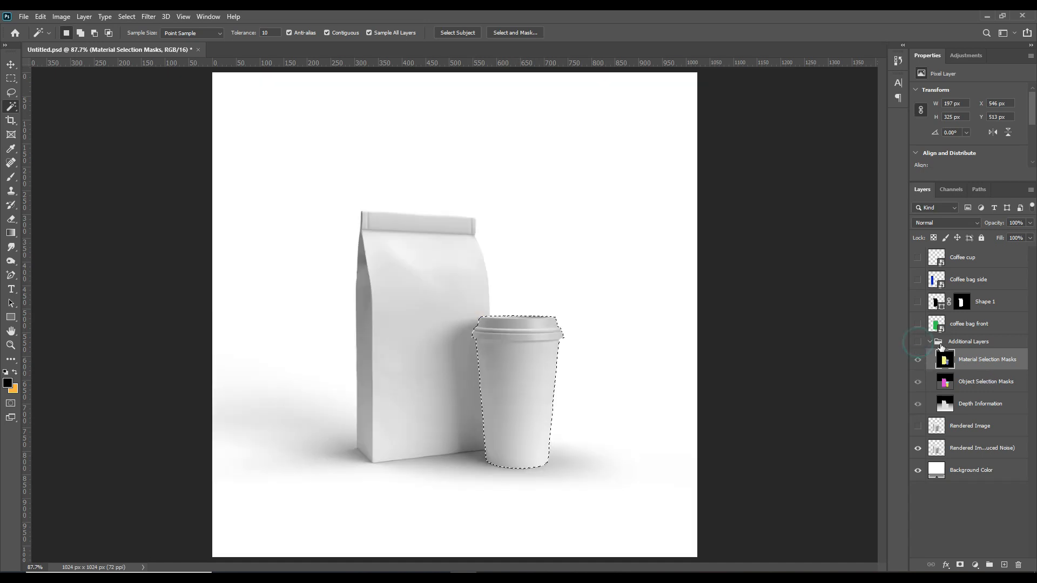
Show Shape 1 and paint black on its layer mask inside the cup selection to uncover the cup, then deselect
{"action": "left_click", "coordinate": [918, 302]}
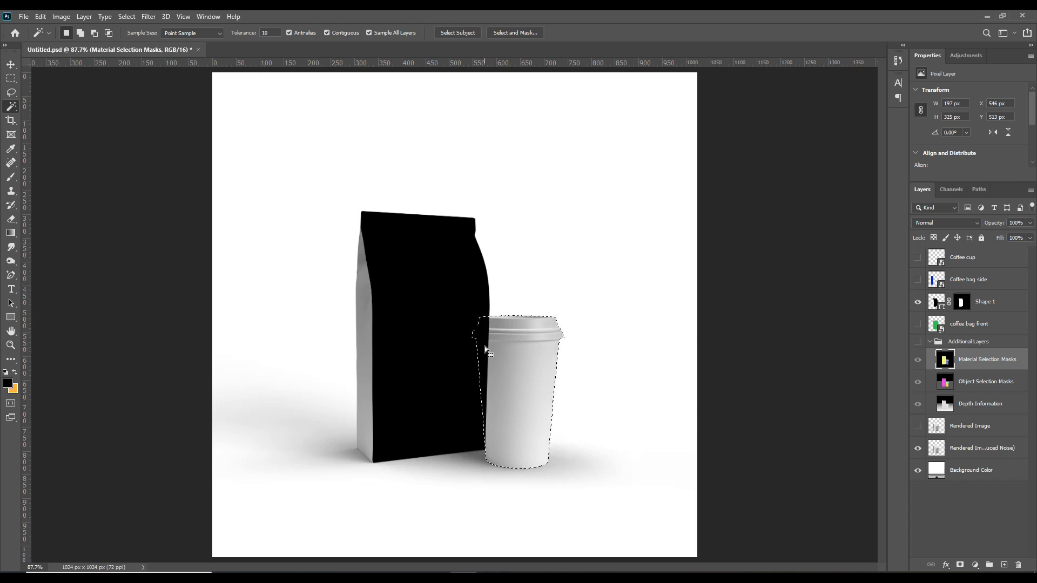
{"action": "left_click", "coordinate": [963, 303]}
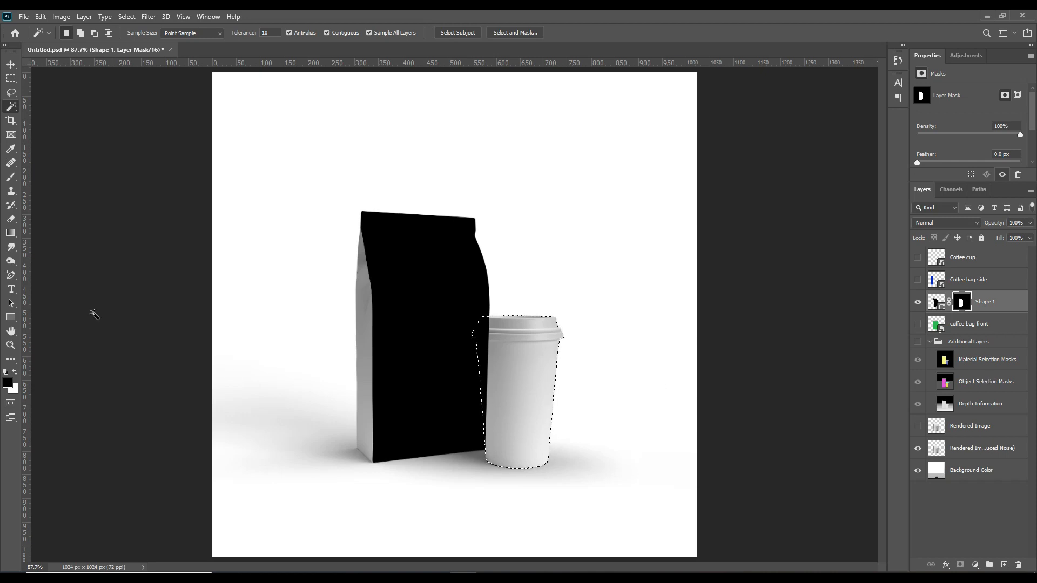
{"action": "left_click", "coordinate": [11, 180]}
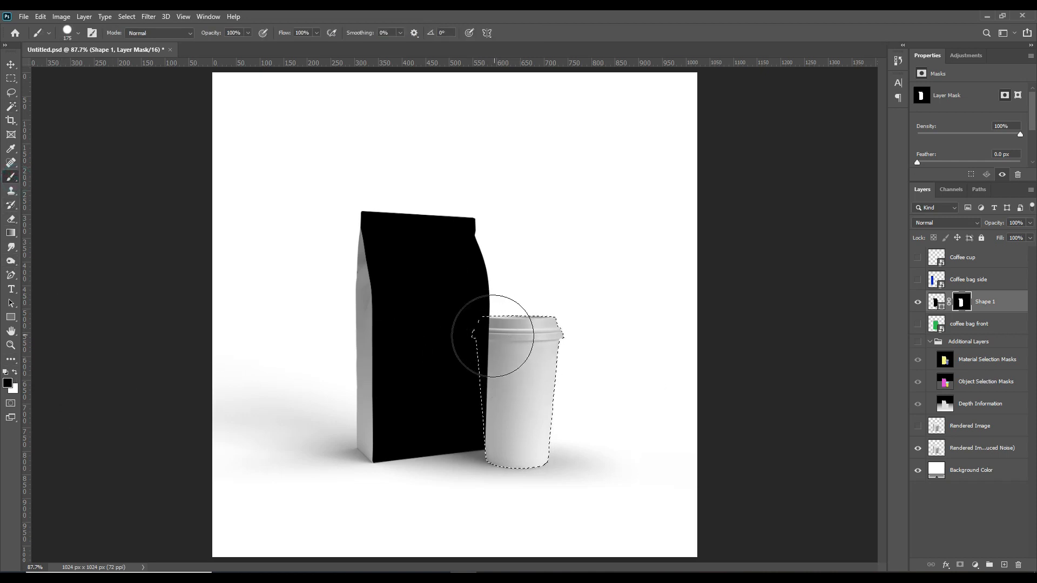
{"action": "left_click", "coordinate": [8, 384]}
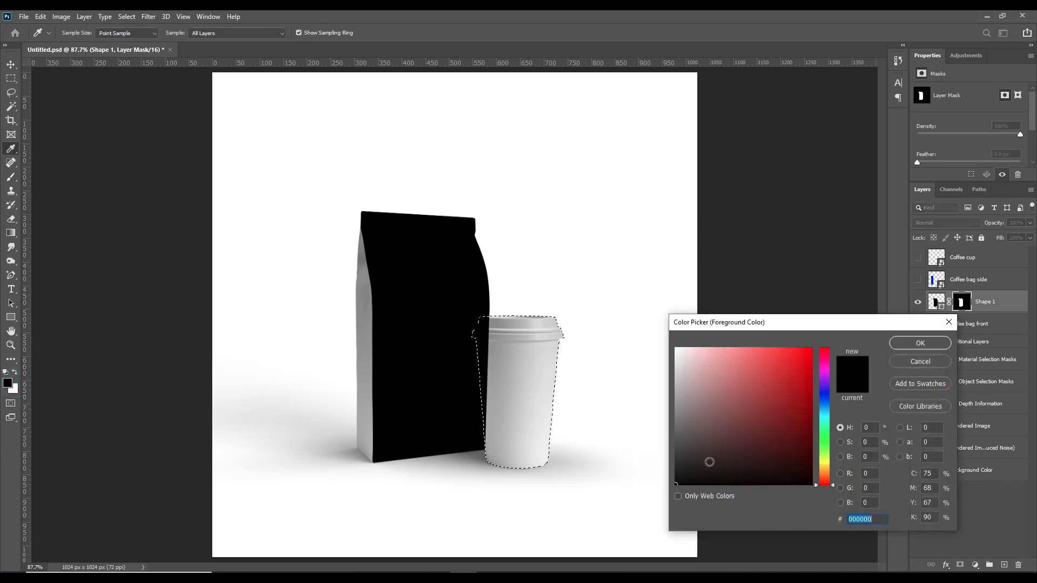
{"action": "left_click", "coordinate": [912, 337]}
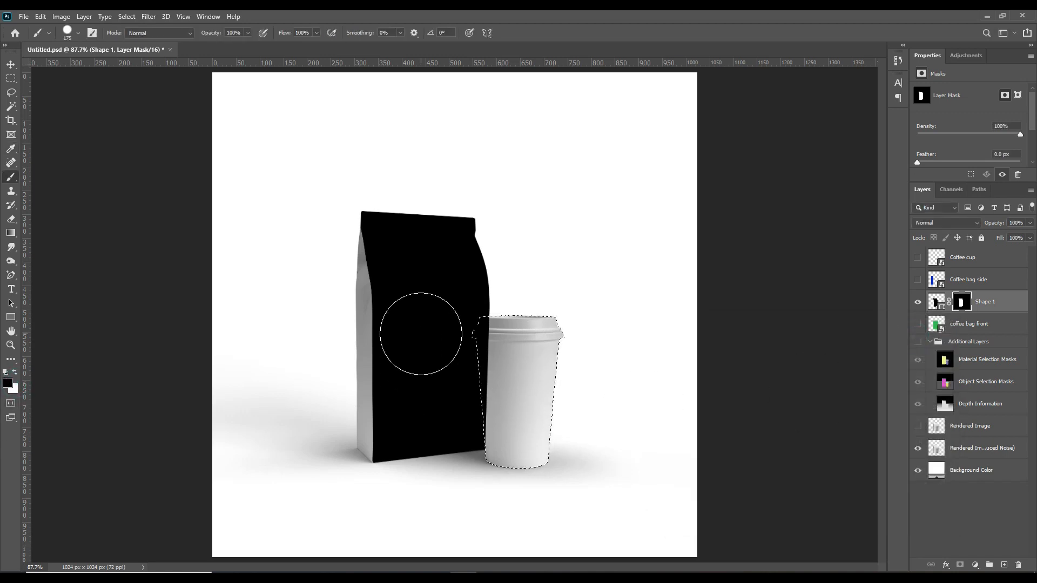
{"action": "mouse_move", "coordinate": [491, 335]}
{"action": "left_mouse_down"}
{"action": "mouse_move", "coordinate": [470, 312]}
{"action": "mouse_move", "coordinate": [500, 474]}
{"action": "left_mouse_up"}
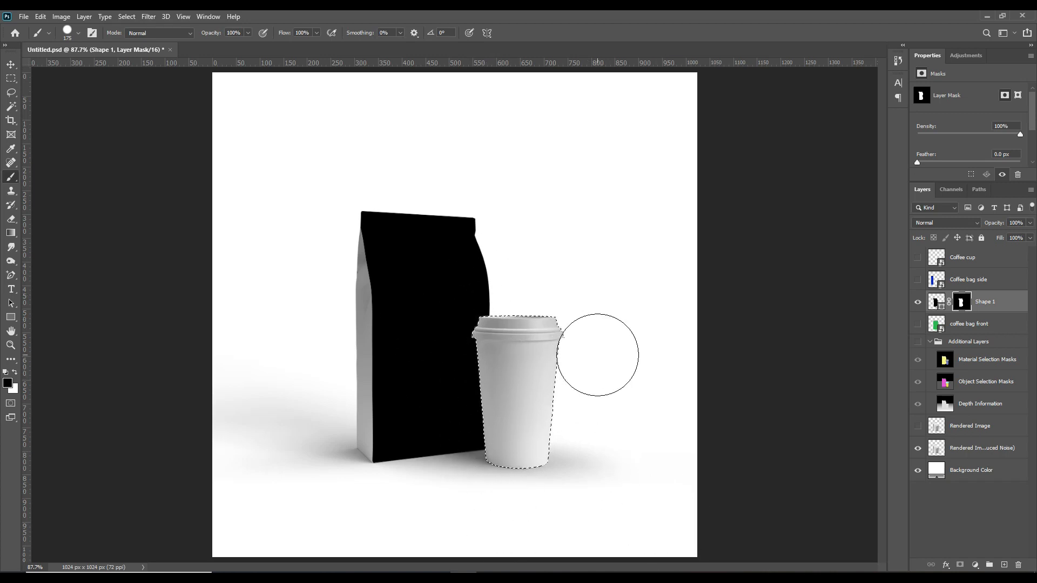
{"action": "key", "text": "ctrl+d"}
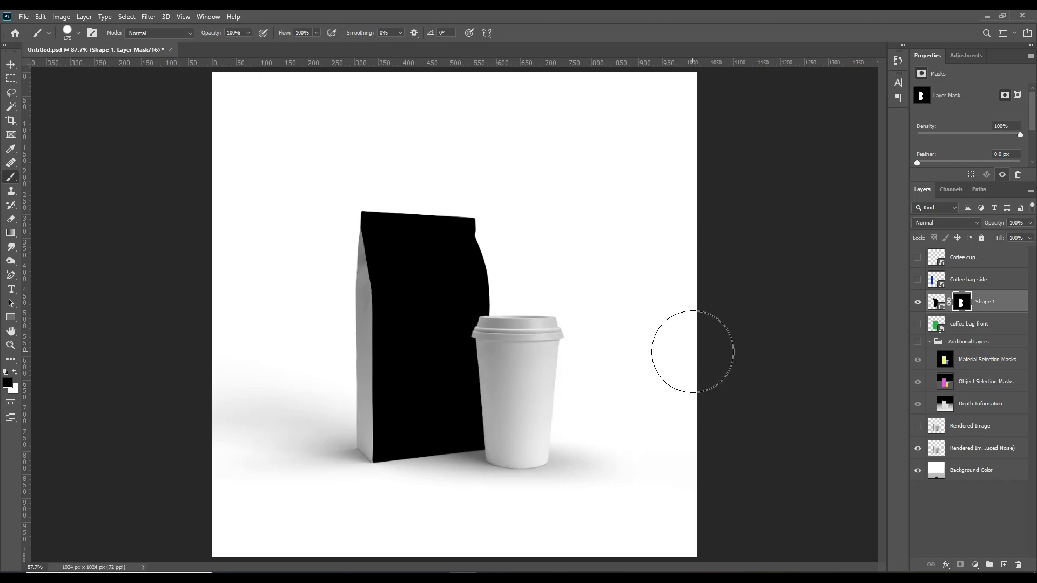
Show Additional Layers, select the bag's yellow side area on Material Selection Masks with the Magic Wand, and copy it to a new layer
{"action": "left_click", "coordinate": [11, 65]}
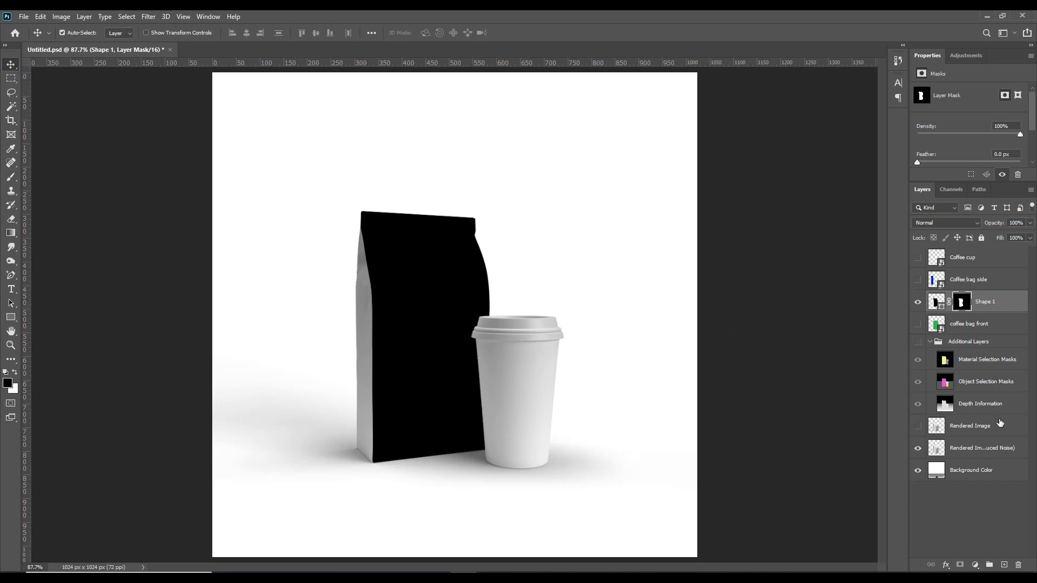
{"action": "left_click", "coordinate": [918, 342]}
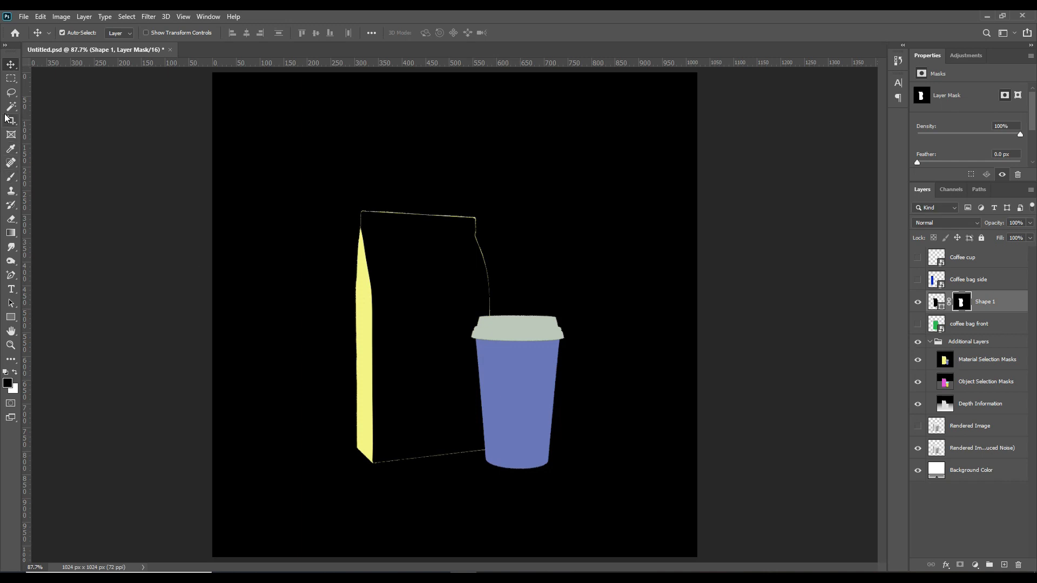
{"action": "left_click_drag", "start_coordinate": [9, 109], "coordinate": [60, 129]}
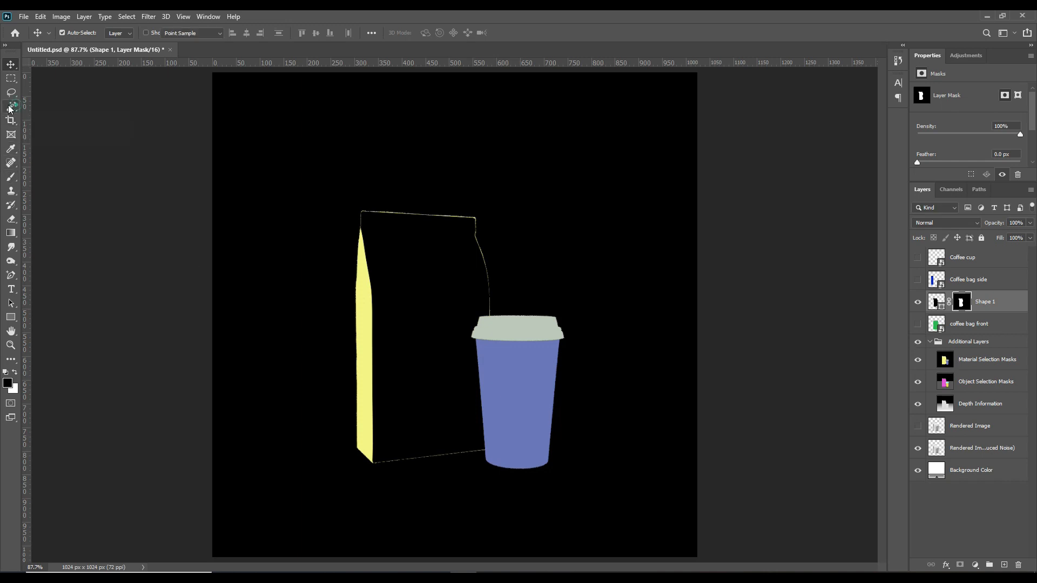
{"action": "left_click", "coordinate": [966, 362]}
{"action": "left_click", "coordinate": [361, 313]}
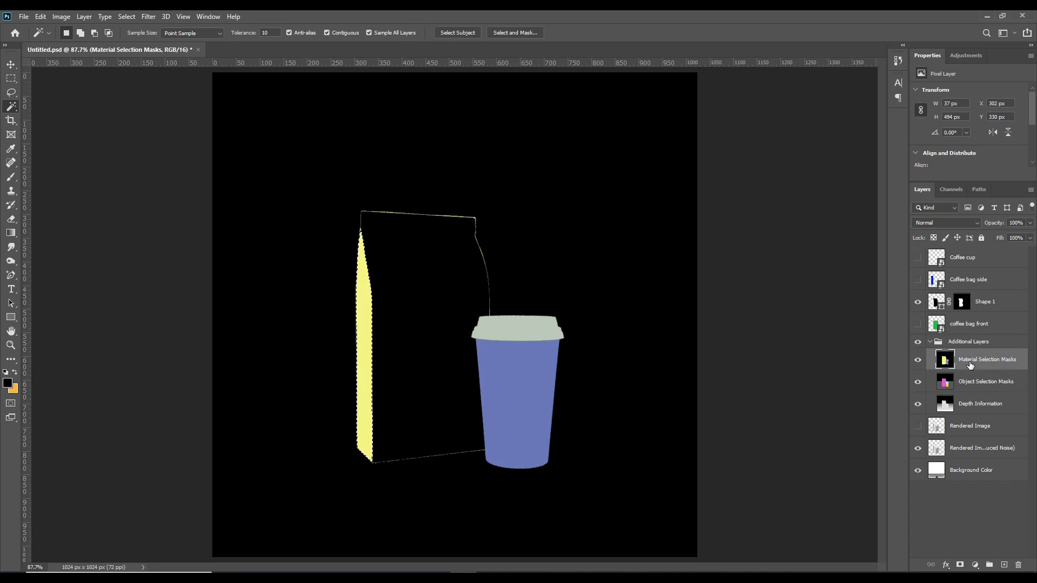
{"action": "key", "text": "ctrl+j"}
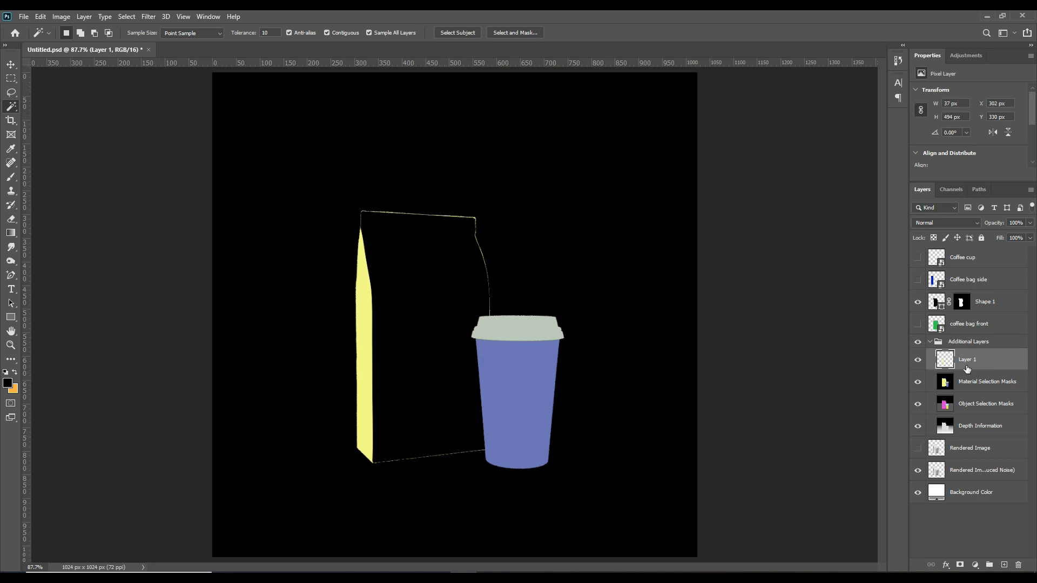
Move Layer 1 and Shape 1 into the Additional Layers group, above Material Selection Masks
{"action": "left_click_drag", "start_coordinate": [978, 360], "coordinate": [972, 319]}
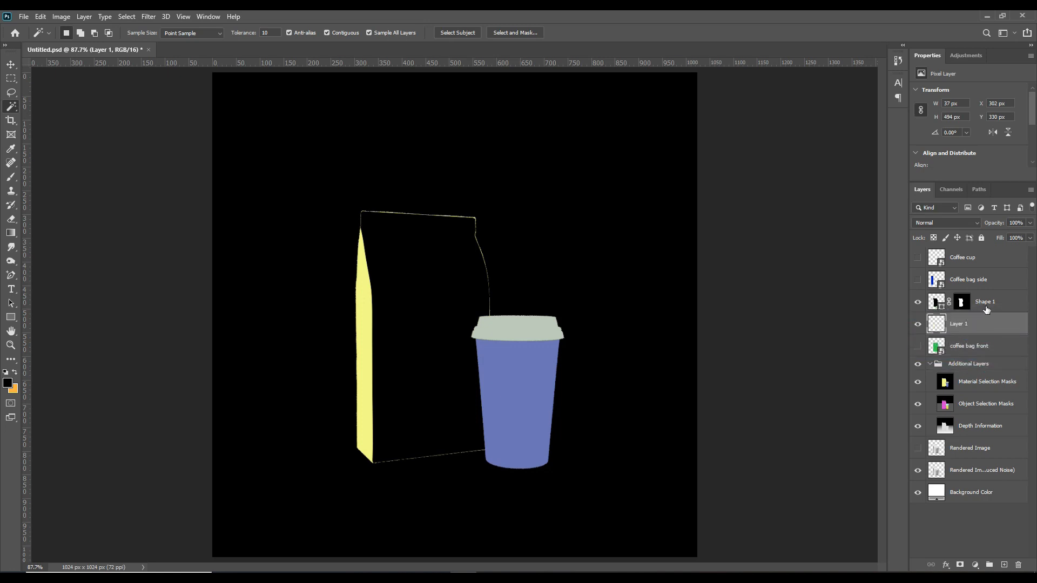
{"action": "left_click", "coordinate": [991, 304], "text": "shift"}
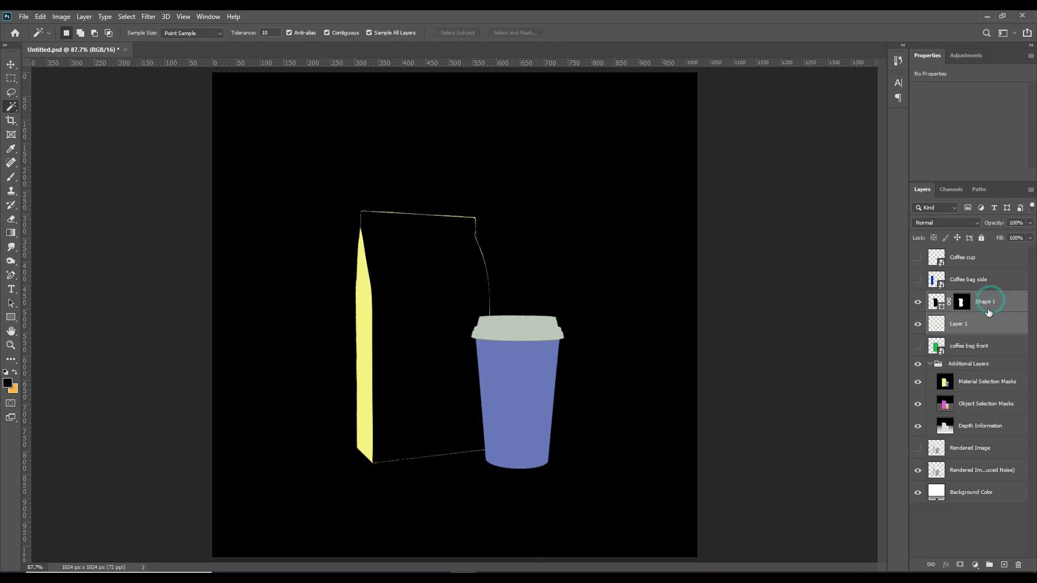
{"action": "left_click_drag", "start_coordinate": [988, 305], "coordinate": [990, 373]}
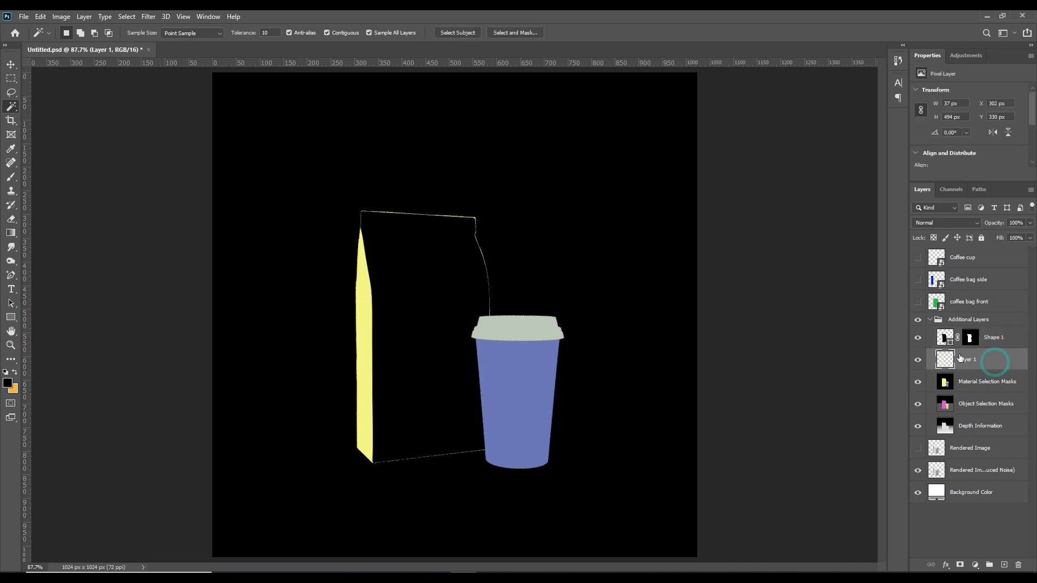
Recolour Shape 1's solid fill to bright blue, hex 0006ff
{"action": "double_click", "coordinate": [951, 340]}
{"action": "left_click_drag", "start_coordinate": [822, 487], "coordinate": [823, 394]}
{"action": "left_click", "coordinate": [776, 395]}
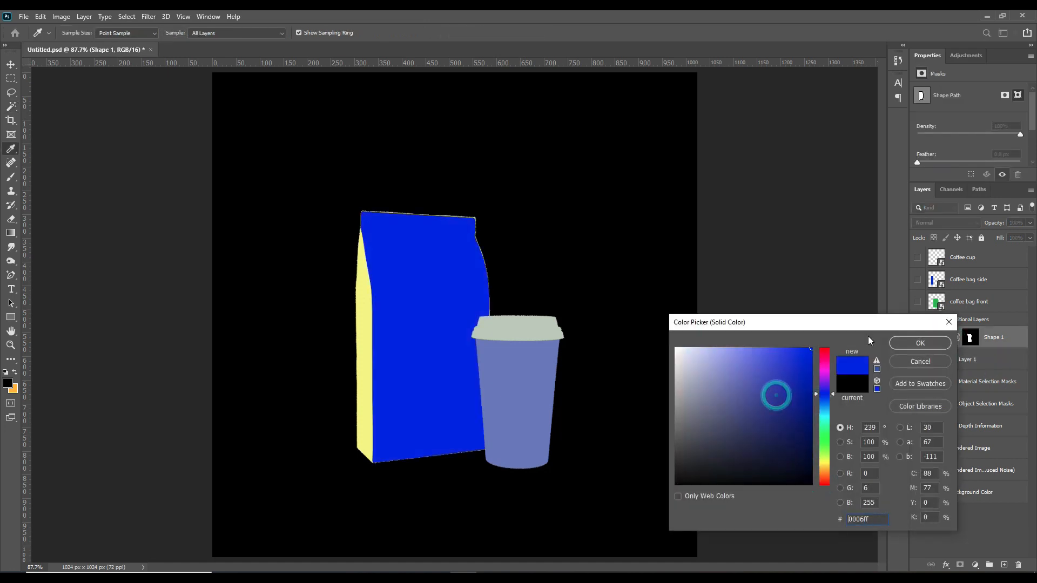
{"action": "left_click", "coordinate": [918, 343]}
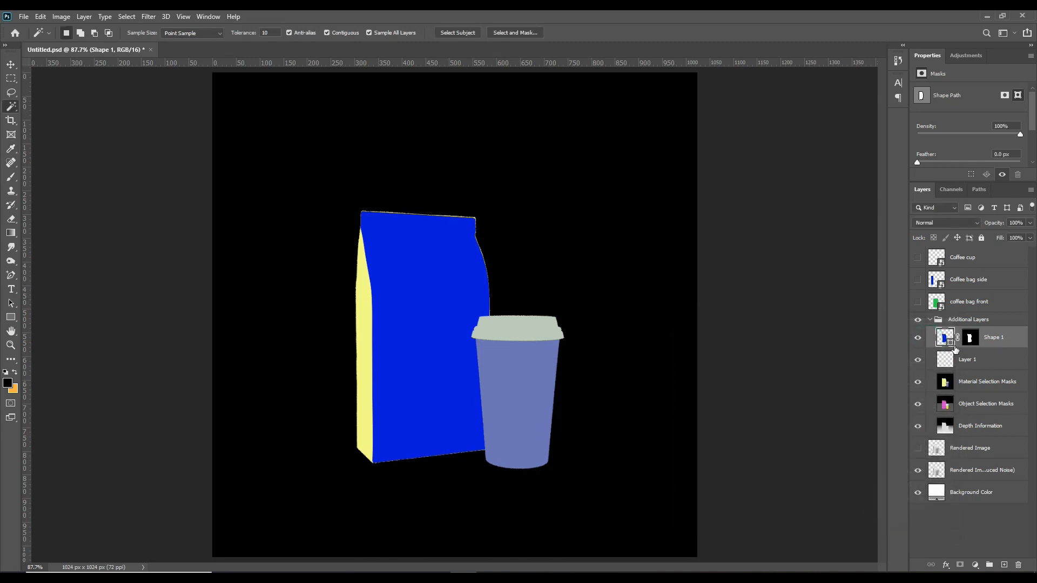
Collapse and hide the Additional Layers group, and make the coffee bag front layer visible with the Move tool active
{"action": "left_click", "coordinate": [1000, 362]}
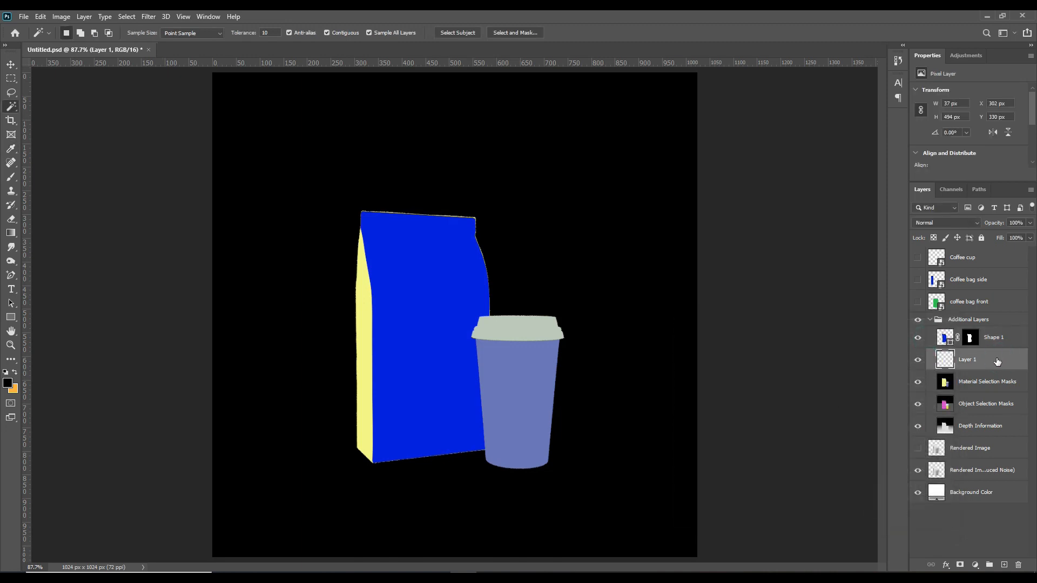
{"action": "left_click", "coordinate": [10, 65]}
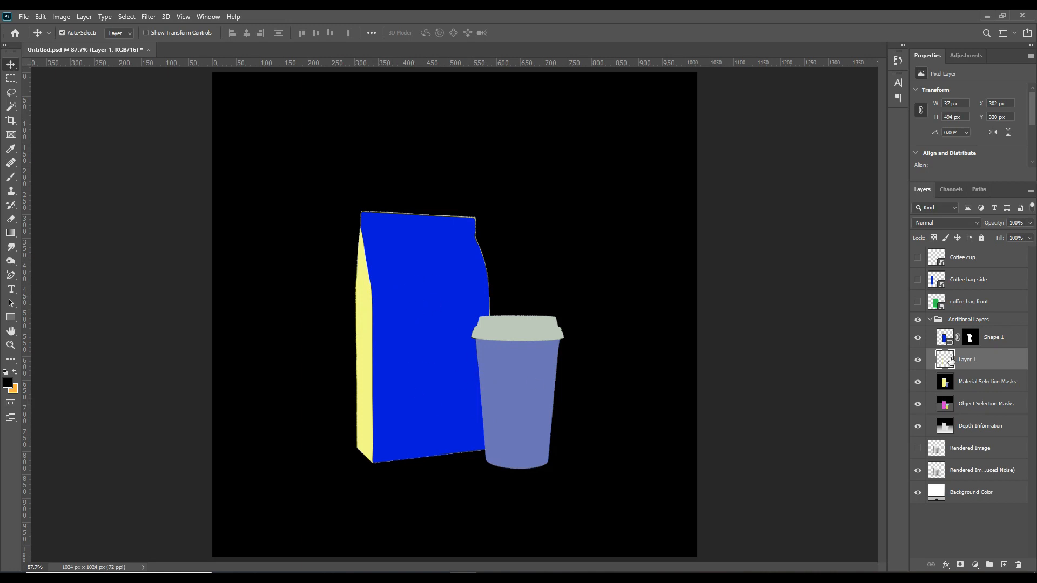
{"action": "left_click", "coordinate": [929, 320]}
{"action": "left_click", "coordinate": [918, 320]}
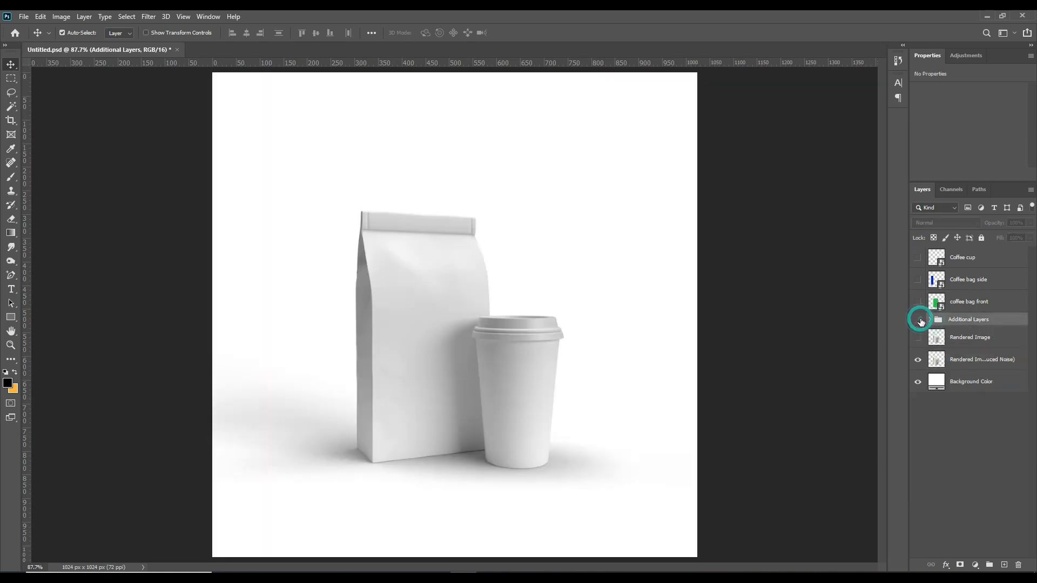
{"action": "left_click", "coordinate": [969, 304]}
{"action": "left_click", "coordinate": [917, 303]}
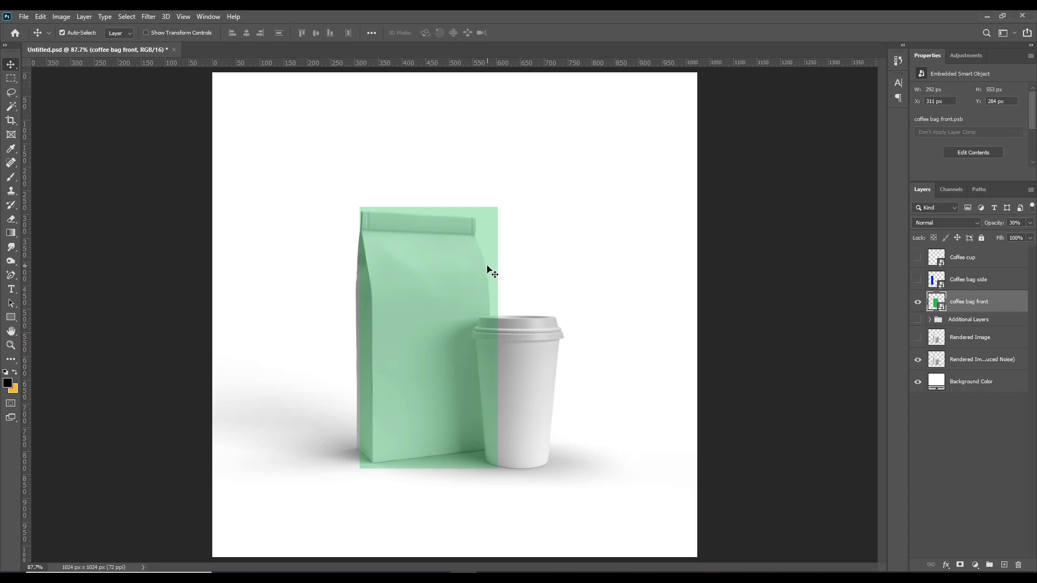
Free-transform coffee bag front in Distort mode, fitting its two upper corners to the top corners of the bag's front face
{"action": "key", "text": "ctrl"}
{"action": "key", "text": "ctrl+t"}
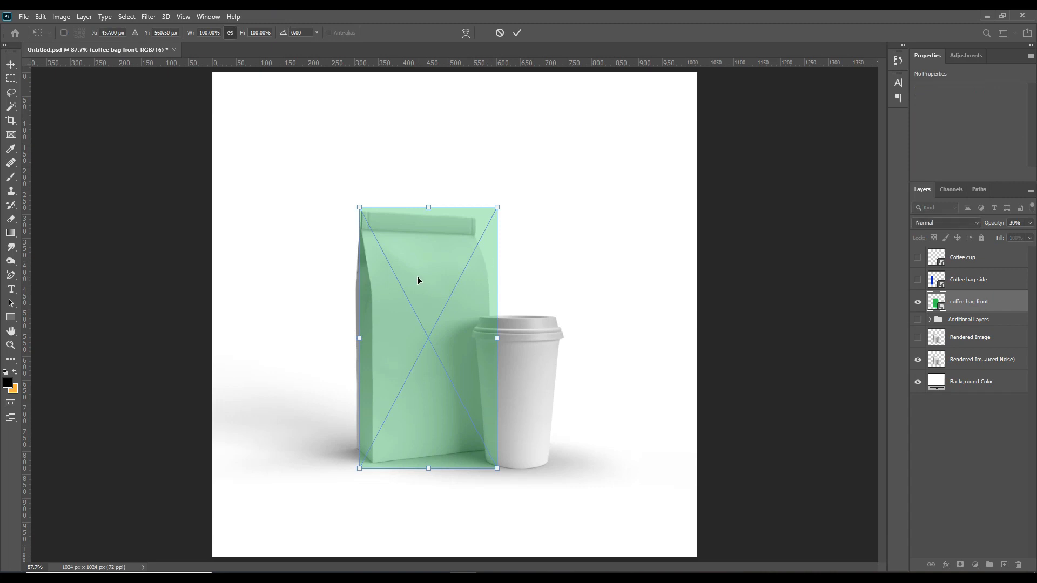
{"action": "key", "text": "ctrl+plus"}
{"action": "key", "text": "ctrl+plus"}
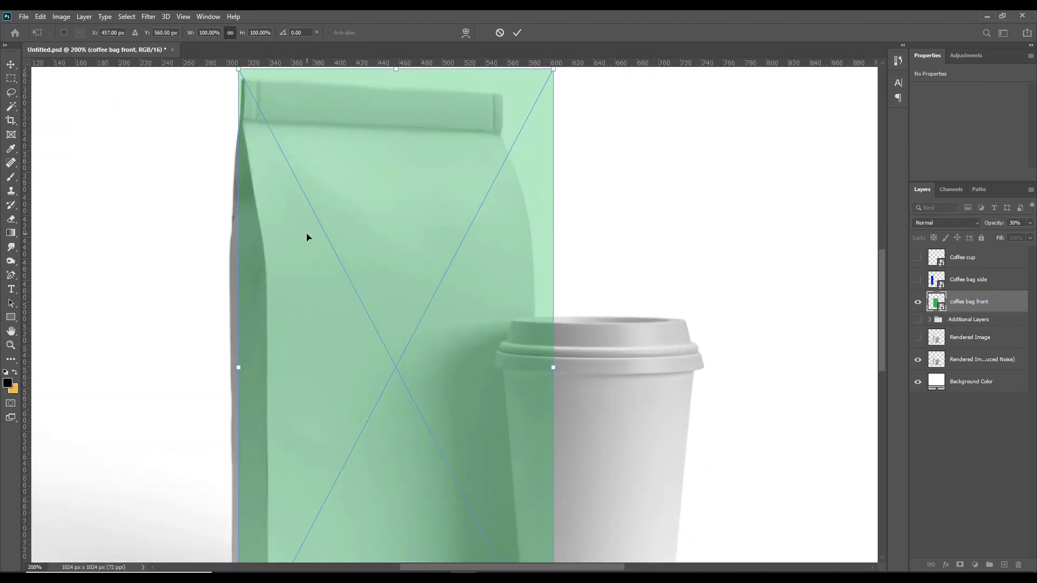
{"action": "scroll", "coordinate": [306, 238], "scroll_direction": "up", "scroll_amount": 3}
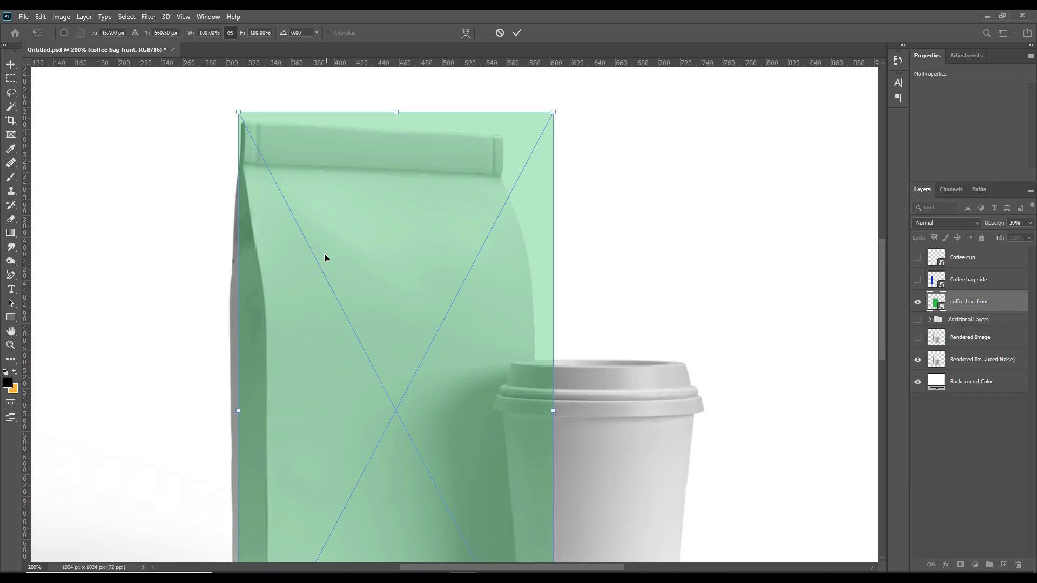
{"action": "right_click", "coordinate": [348, 222]}
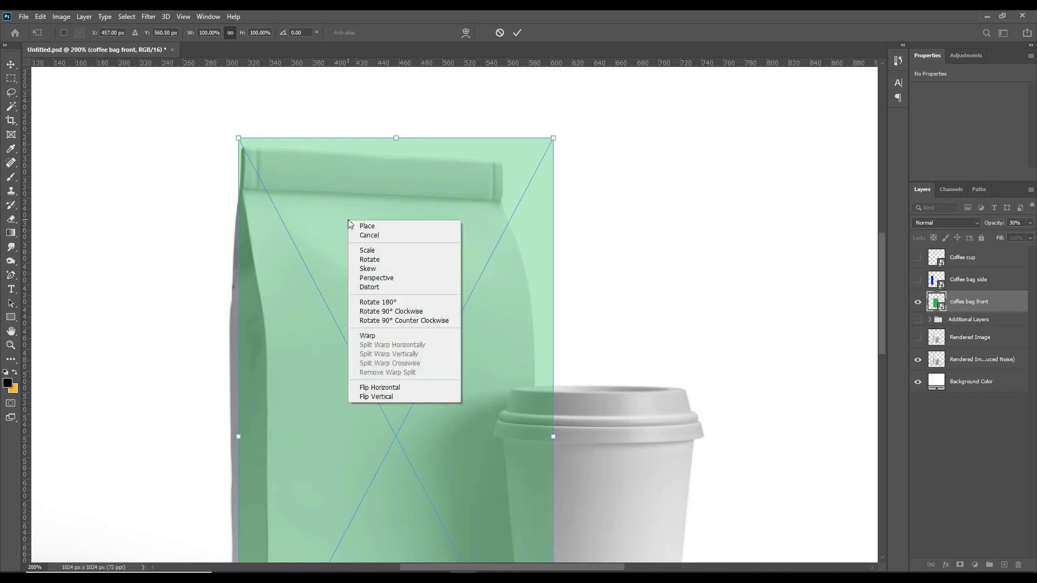
{"action": "left_click", "coordinate": [388, 288]}
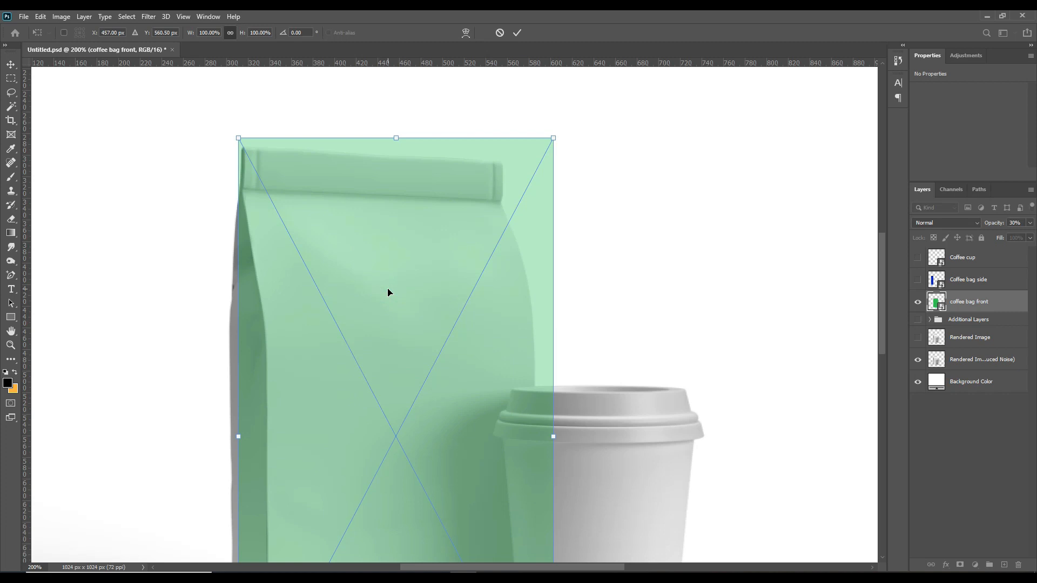
{"action": "left_click_drag", "start_coordinate": [240, 139], "coordinate": [241, 145]}
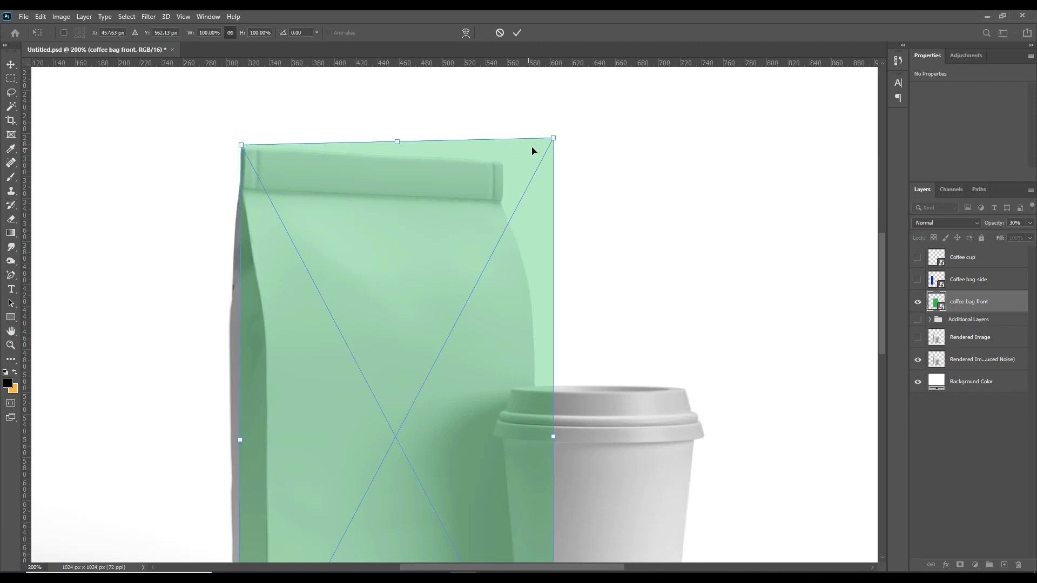
{"action": "left_click_drag", "start_coordinate": [553, 139], "coordinate": [504, 161]}
Distort the green overlay's two lower corners to match the bottom corners of the bag's front face
{"action": "scroll", "coordinate": [570, 344], "scroll_direction": "down", "scroll_amount": 2}
{"action": "scroll", "coordinate": [571, 356], "scroll_direction": "down", "scroll_amount": 7}
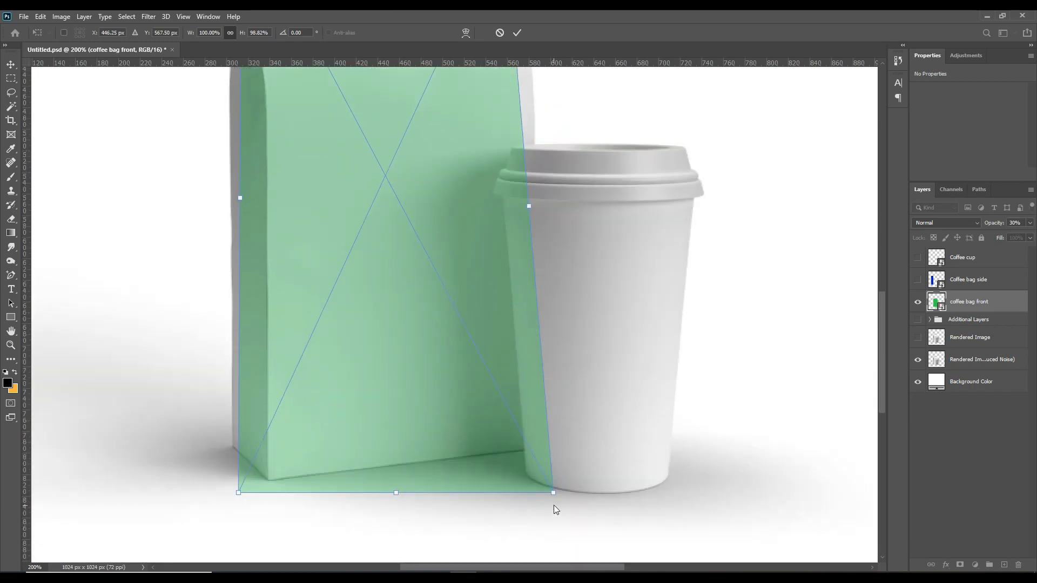
{"action": "left_click_drag", "start_coordinate": [552, 494], "coordinate": [538, 450]}
{"action": "left_click_drag", "start_coordinate": [239, 495], "coordinate": [268, 486]}
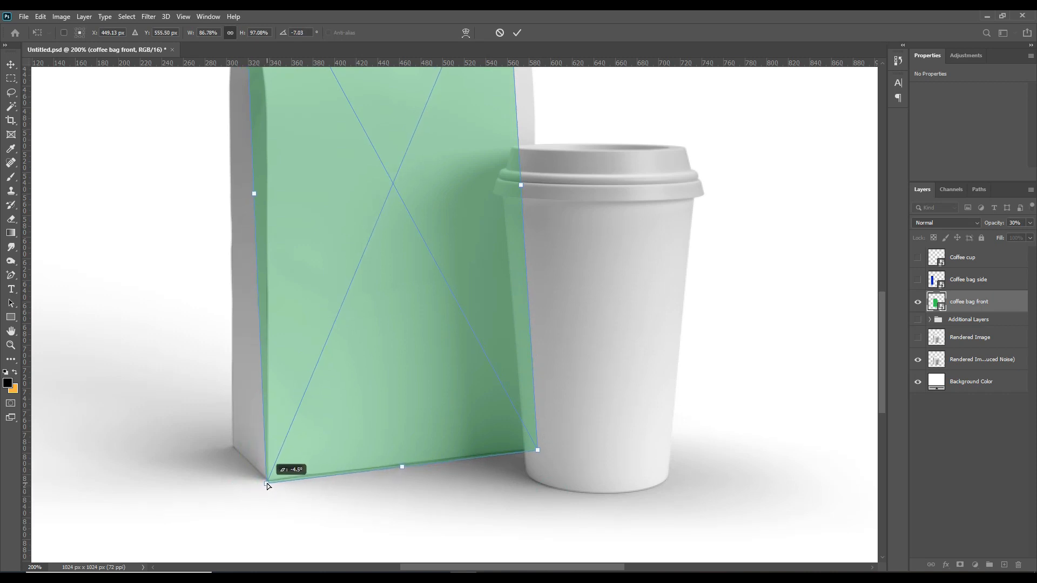
Switch the transform to Warp and bend the overlay's left and right edges to follow the bag's sides
{"action": "scroll", "coordinate": [446, 435], "scroll_direction": "up", "scroll_amount": 5}
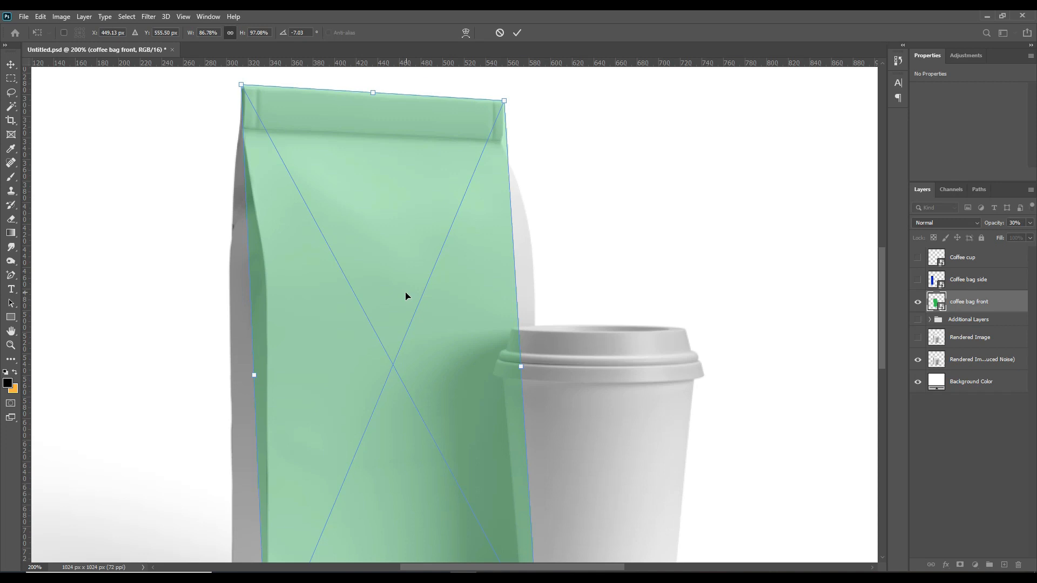
{"action": "right_click", "coordinate": [389, 272]}
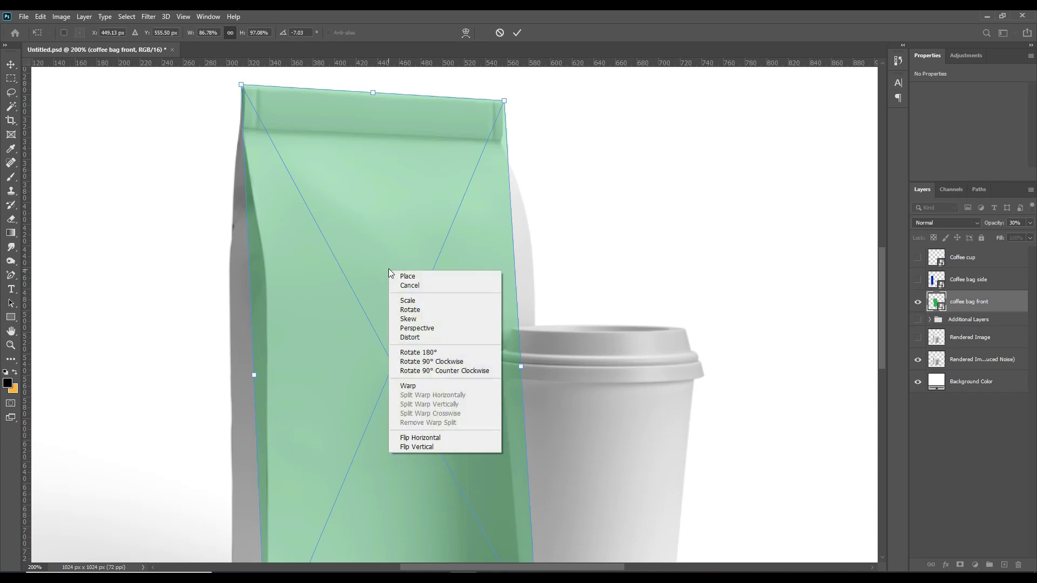
{"action": "left_click", "coordinate": [415, 385]}
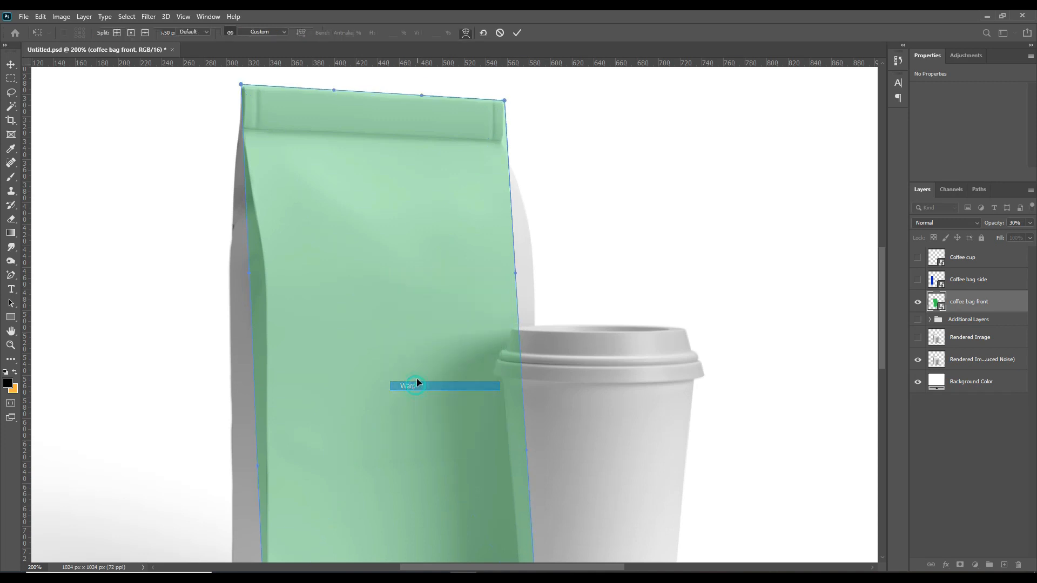
{"action": "left_click_drag", "start_coordinate": [252, 293], "coordinate": [267, 293]}
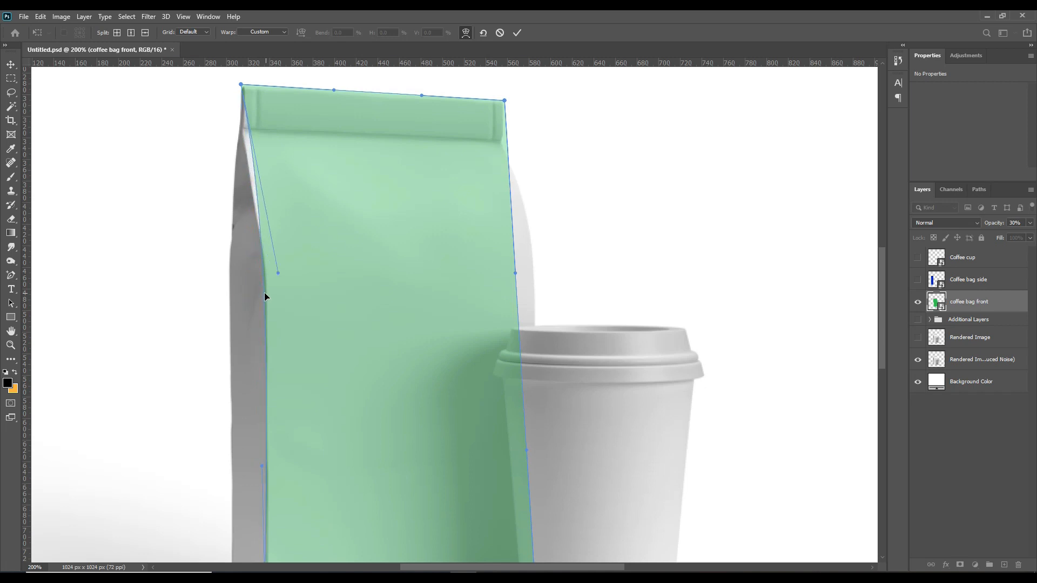
{"action": "left_click_drag", "start_coordinate": [509, 274], "coordinate": [529, 273]}
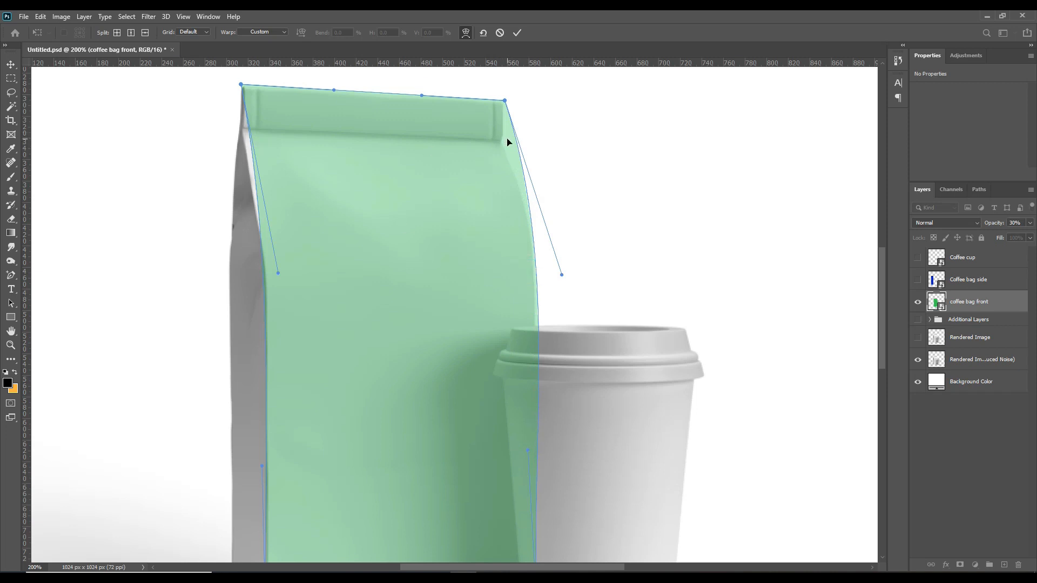
Split the warp horizontally along the lower edge of the bag's folded top and fit both split ends to the bag's outline
{"action": "left_click", "coordinate": [144, 34]}
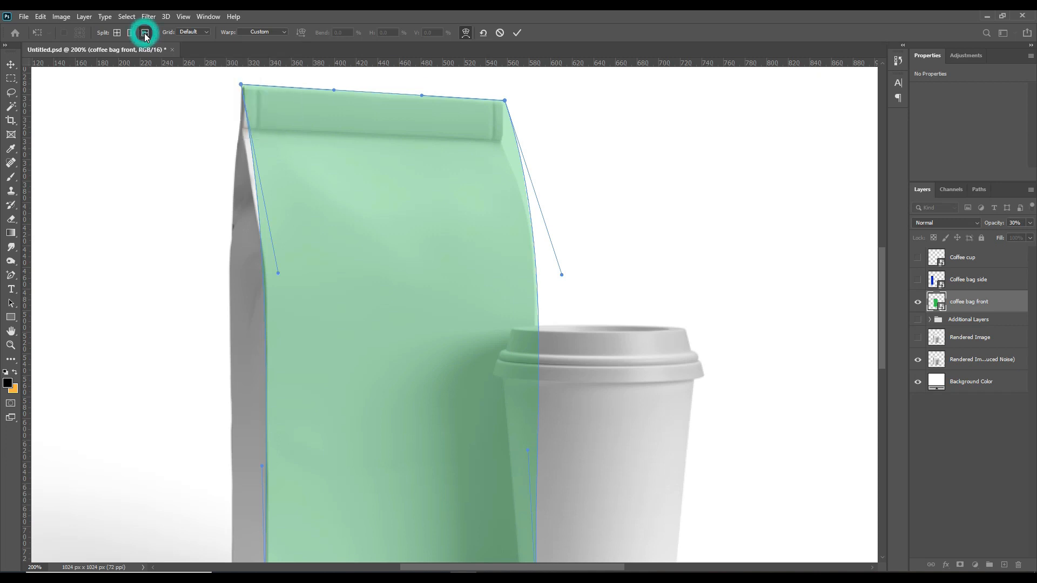
{"action": "left_click", "coordinate": [326, 135]}
{"action": "left_click_drag", "start_coordinate": [249, 134], "coordinate": [241, 134]}
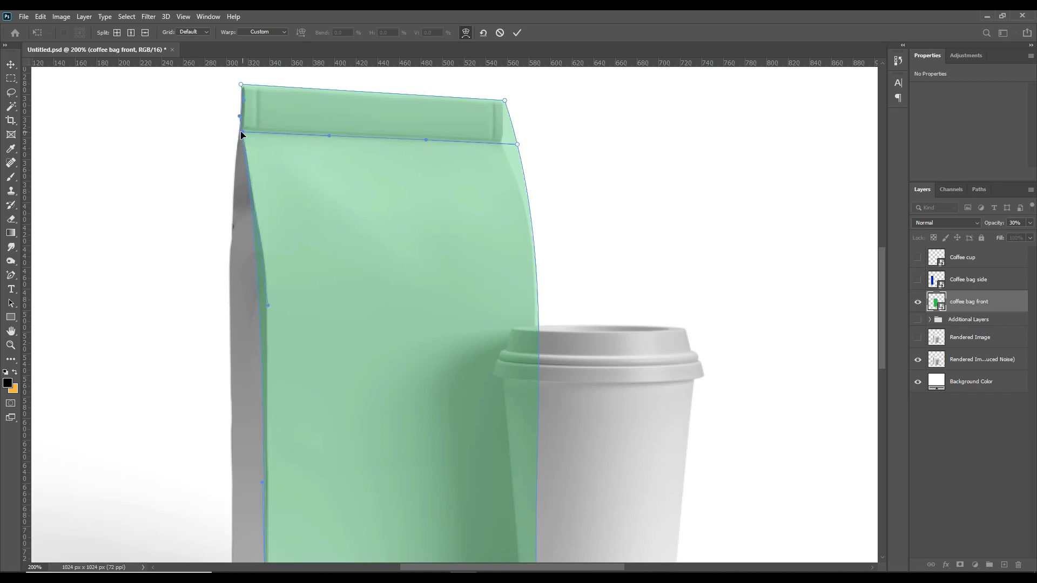
{"action": "mouse_move", "coordinate": [518, 146]}
{"action": "left_mouse_down"}
{"action": "mouse_move", "coordinate": [505, 145]}
{"action": "mouse_move", "coordinate": [509, 114]}
{"action": "mouse_move", "coordinate": [504, 132]}
{"action": "left_mouse_up"}
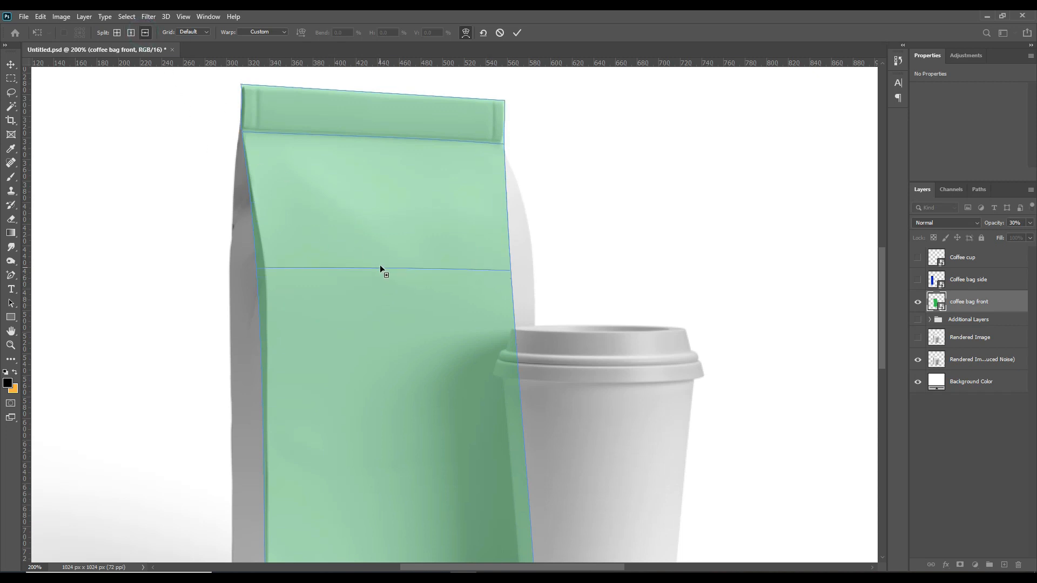
Add a second horizontal warp split just above the cup lid's height and align both its ends with the bag's side edges
{"action": "left_click", "coordinate": [380, 266]}
{"action": "left_click_drag", "start_coordinate": [511, 268], "coordinate": [536, 269]}
{"action": "left_click_drag", "start_coordinate": [256, 266], "coordinate": [263, 267]}
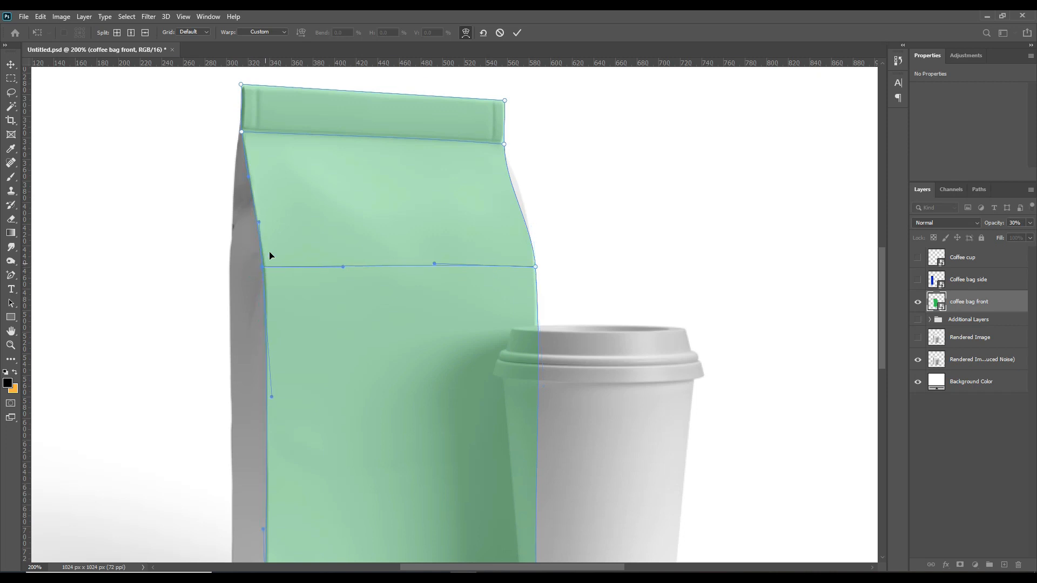
Add a horizontal warp split between the existing two, fit its right end to the bag's curved shoulder, and commit the transform
{"action": "left_click", "coordinate": [144, 32]}
{"action": "left_click", "coordinate": [487, 190]}
{"action": "left_click", "coordinate": [514, 191]}
{"action": "left_click_drag", "start_coordinate": [514, 191], "coordinate": [520, 189]}
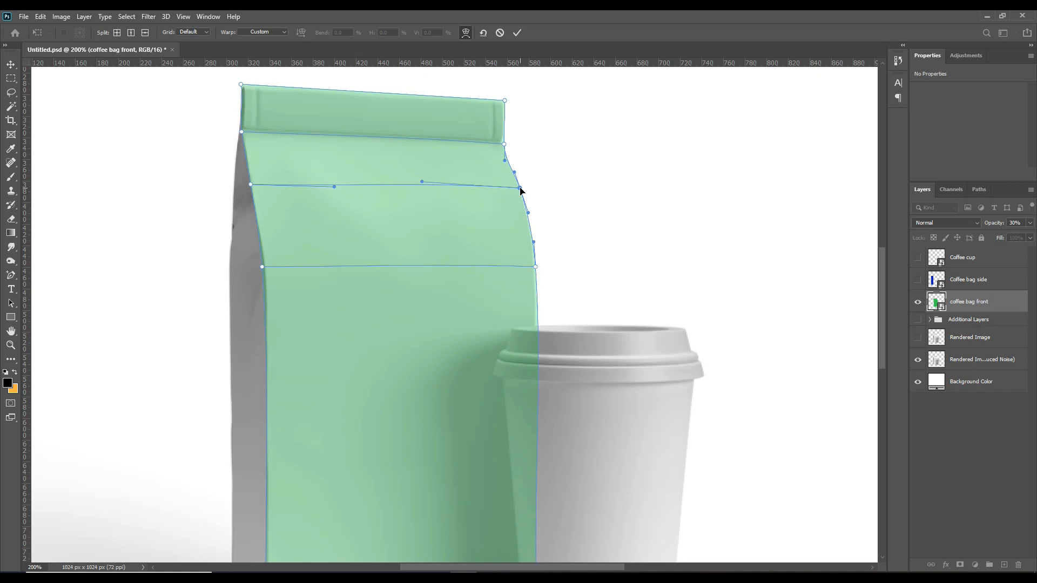
{"action": "scroll", "coordinate": [447, 307], "scroll_direction": "down", "scroll_amount": 2}
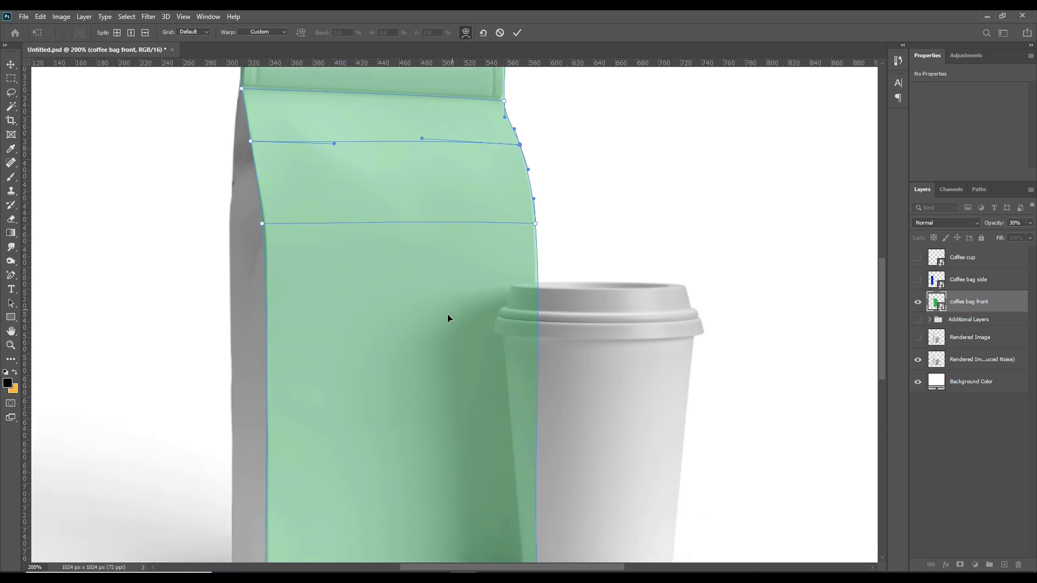
{"action": "scroll", "coordinate": [486, 367], "scroll_direction": "up", "scroll_amount": 2}
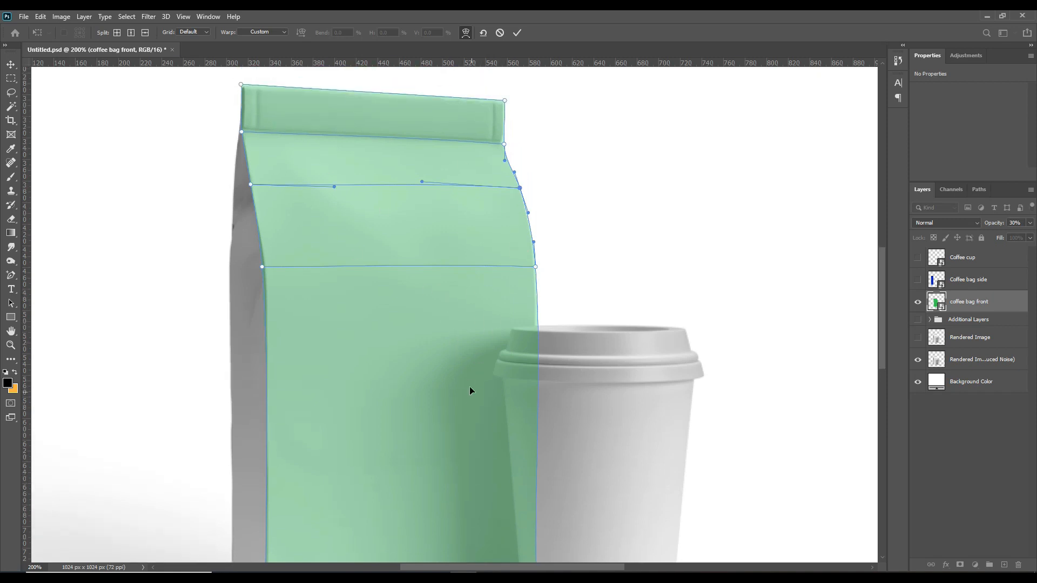
{"action": "scroll", "coordinate": [465, 372], "scroll_direction": "down", "scroll_amount": 2}
{"action": "scroll", "coordinate": [454, 350], "scroll_direction": "down", "scroll_amount": 4}
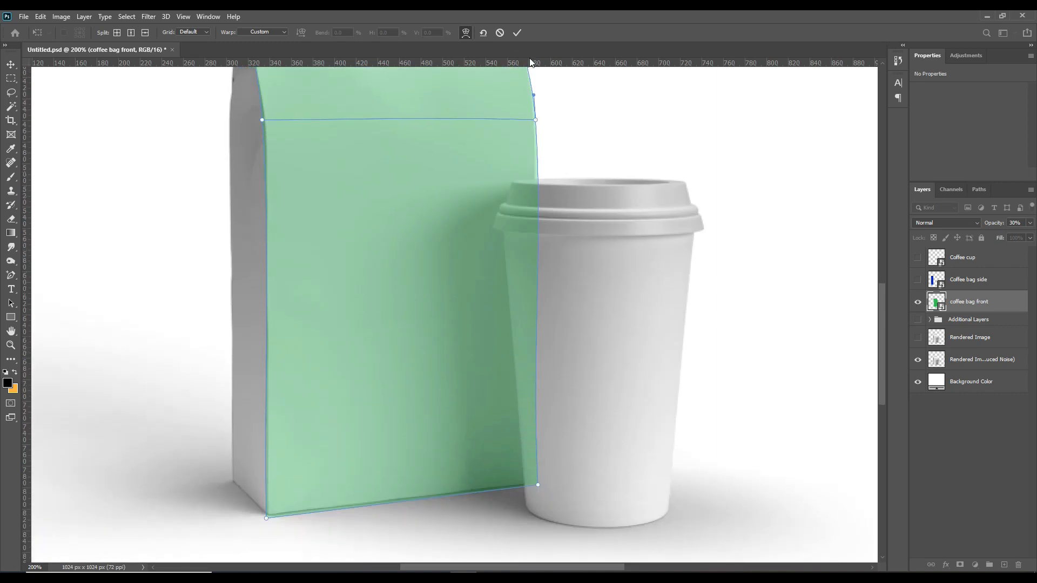
{"action": "left_click", "coordinate": [516, 33]}
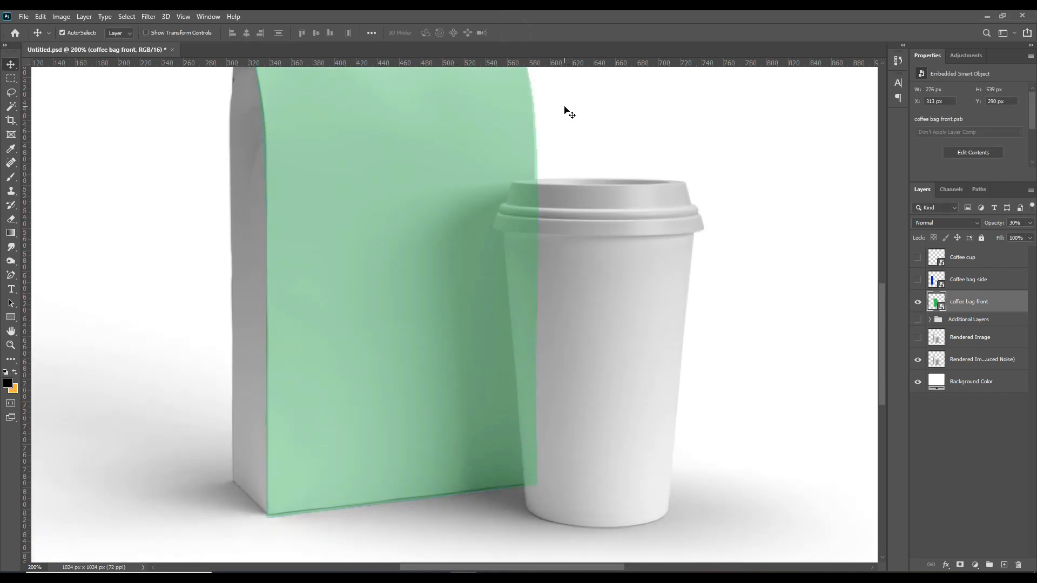
Set coffee bag front's opacity to 100%, then expand Additional Layers and load Shape 1's layer mask as a selection
{"action": "key", "text": "ctrl+0"}
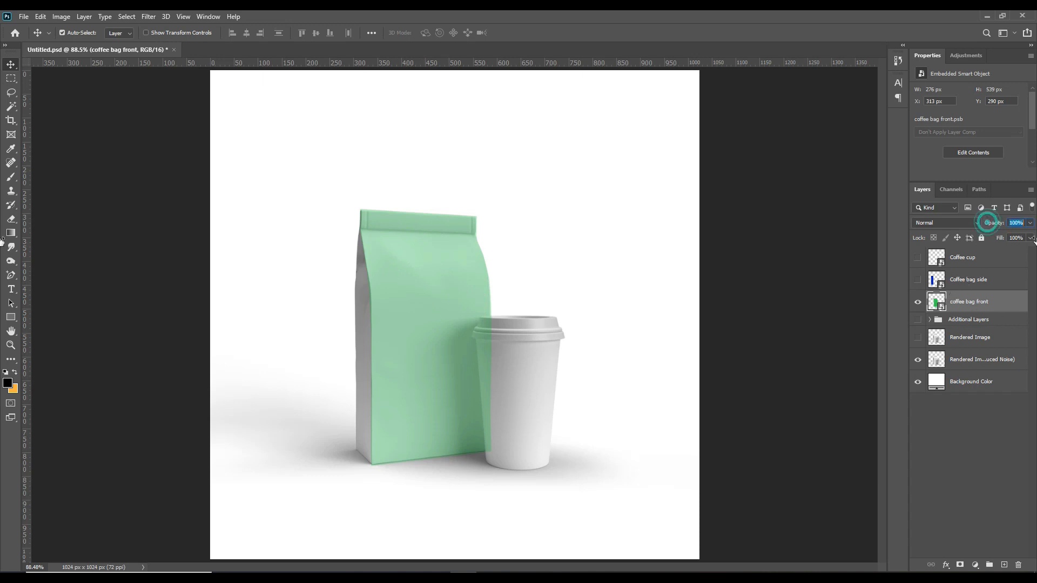
{"action": "key", "text": "0"}
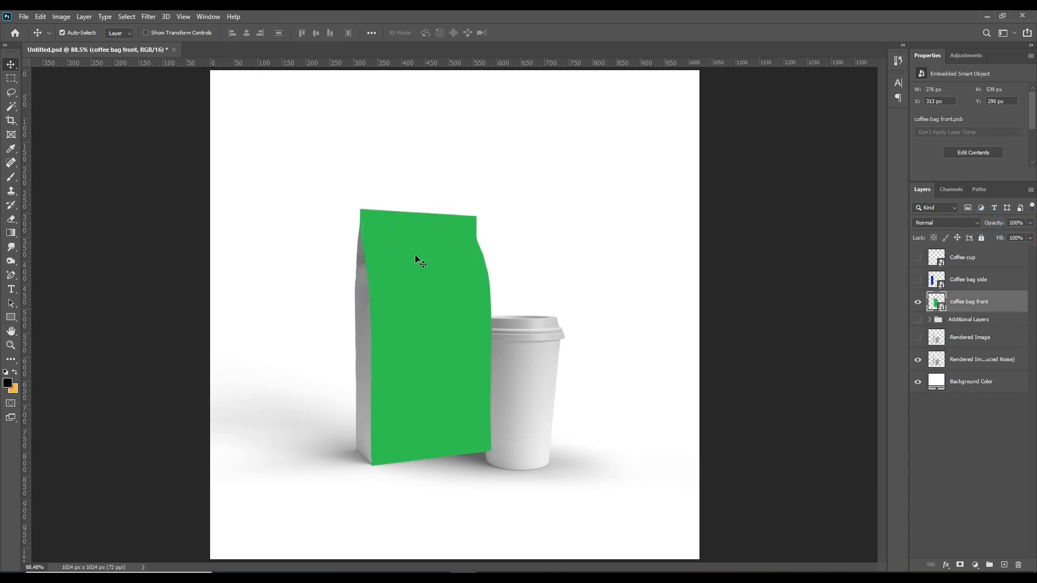
{"action": "left_click", "coordinate": [930, 319]}
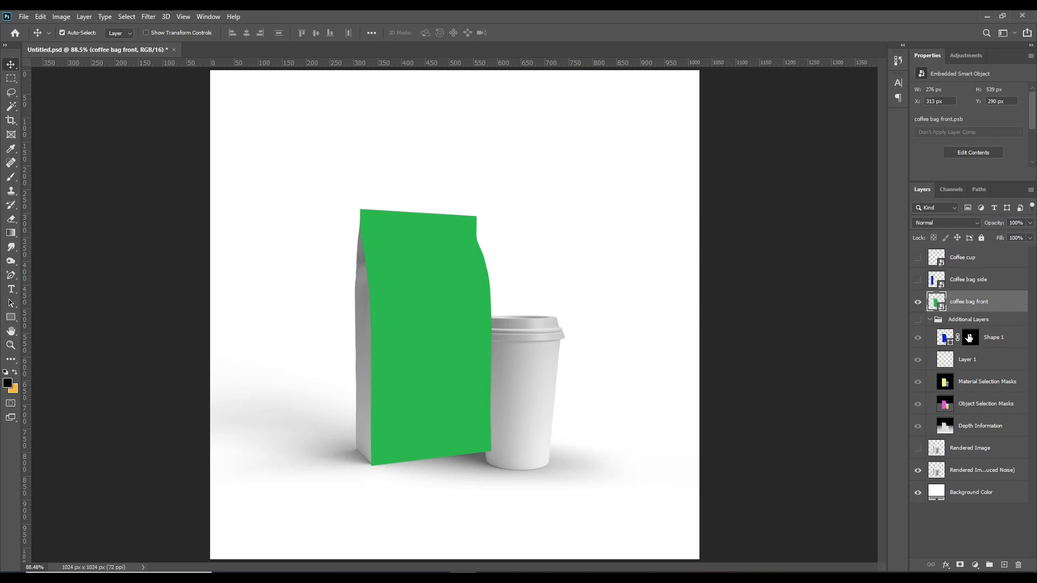
{"action": "left_click_drag", "start_coordinate": [970, 342], "coordinate": [972, 344]}
{"action": "left_click", "coordinate": [970, 339], "text": "ctrl"}
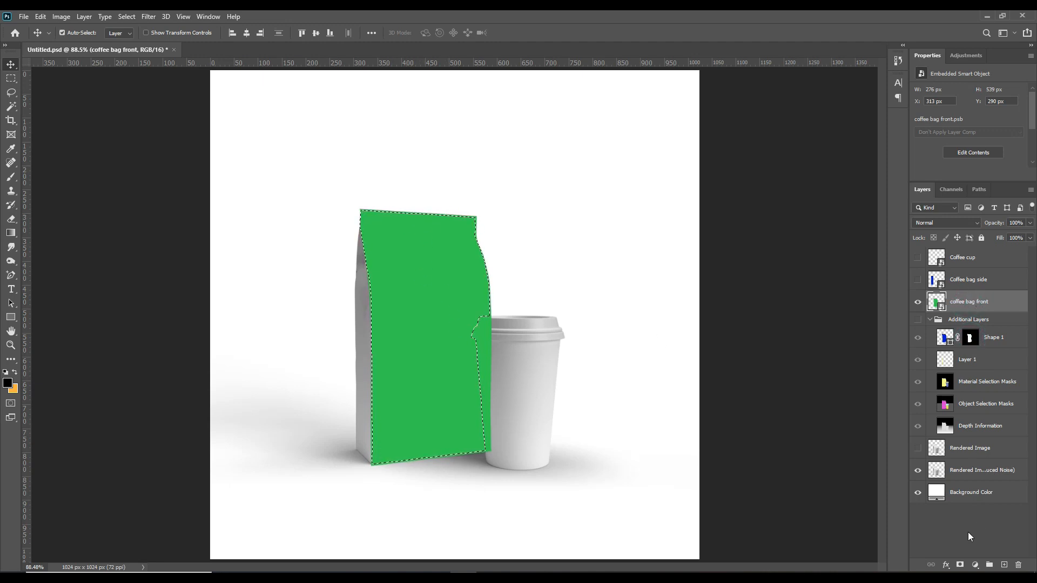
Mask coffee bag front with the loaded selection, then show Coffee bag side and reduce its opacity to 54%
{"action": "left_click", "coordinate": [959, 565]}
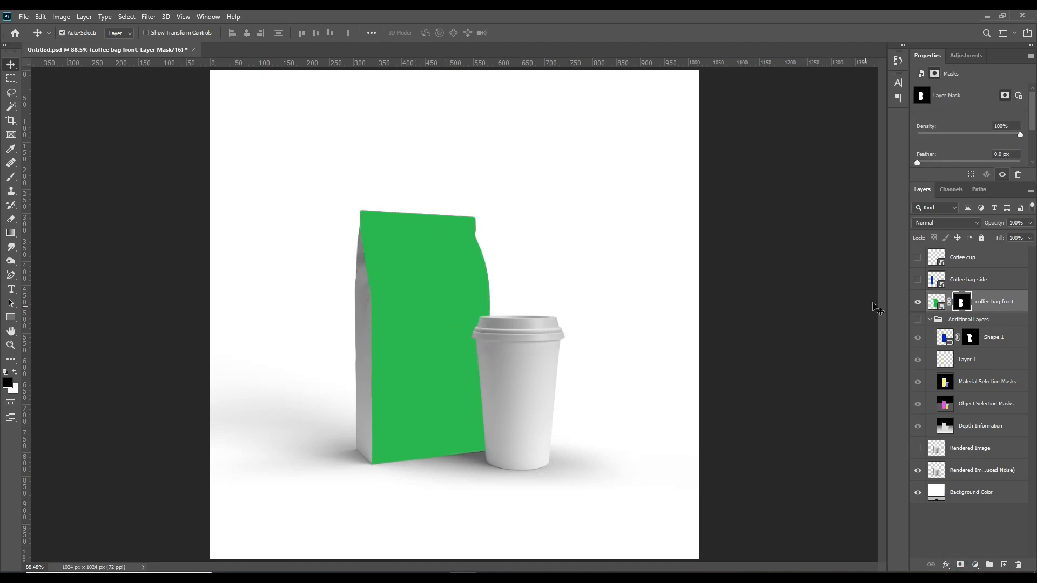
{"action": "left_click", "coordinate": [917, 280]}
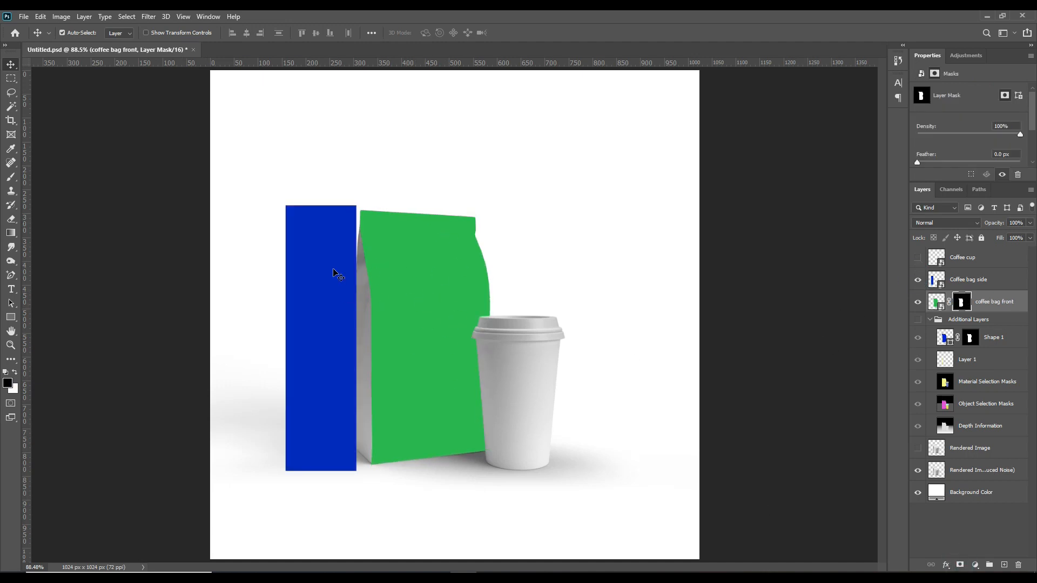
{"action": "left_click", "coordinate": [980, 278]}
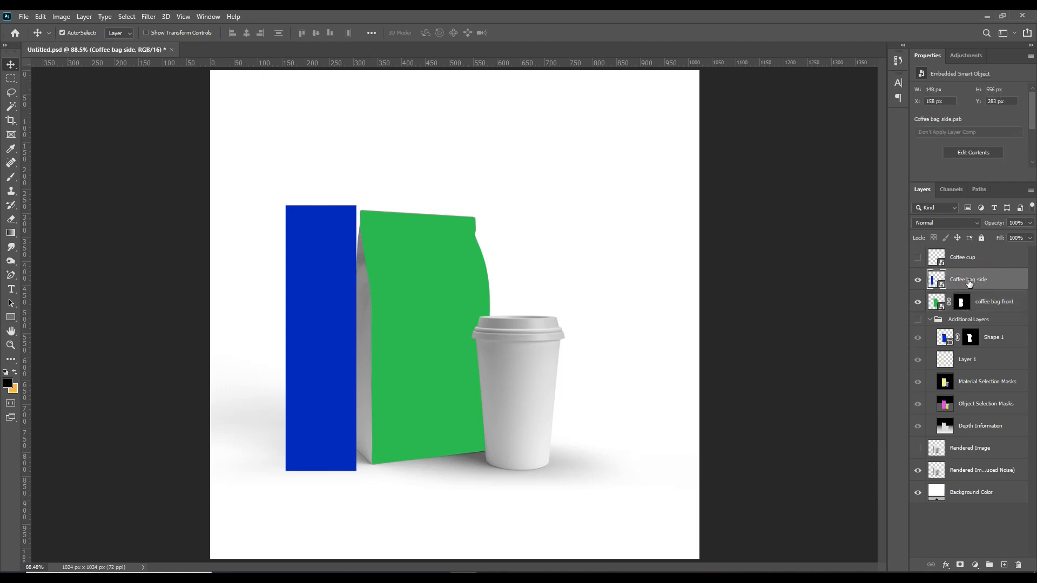
{"action": "left_click_drag", "start_coordinate": [995, 224], "coordinate": [976, 222]}
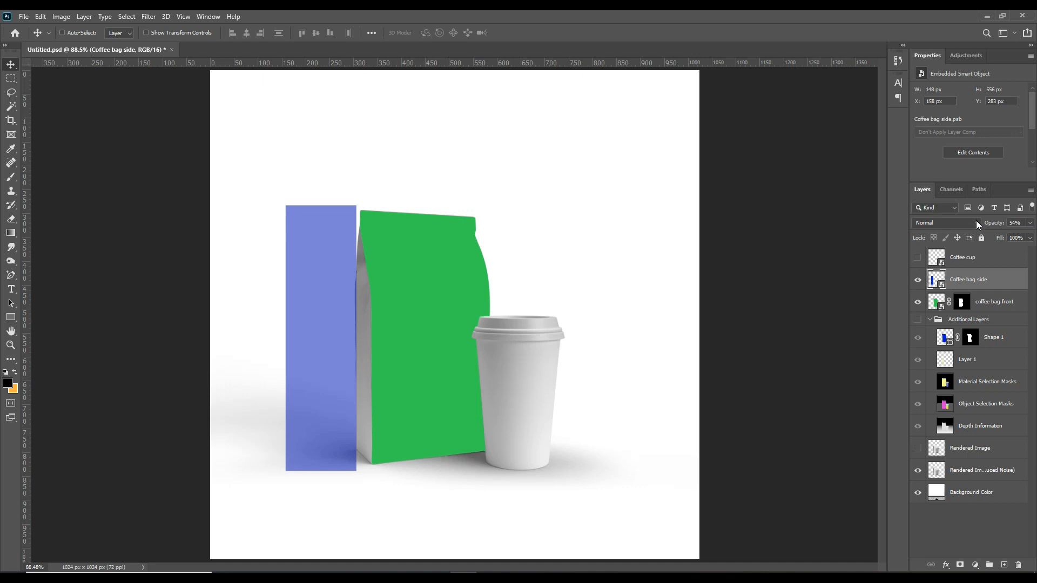
Distort Coffee bag side so its four corners sit on the corners of the bag's narrow side face
{"action": "key", "text": "ctrl+t"}
{"action": "right_click", "coordinate": [321, 241]}
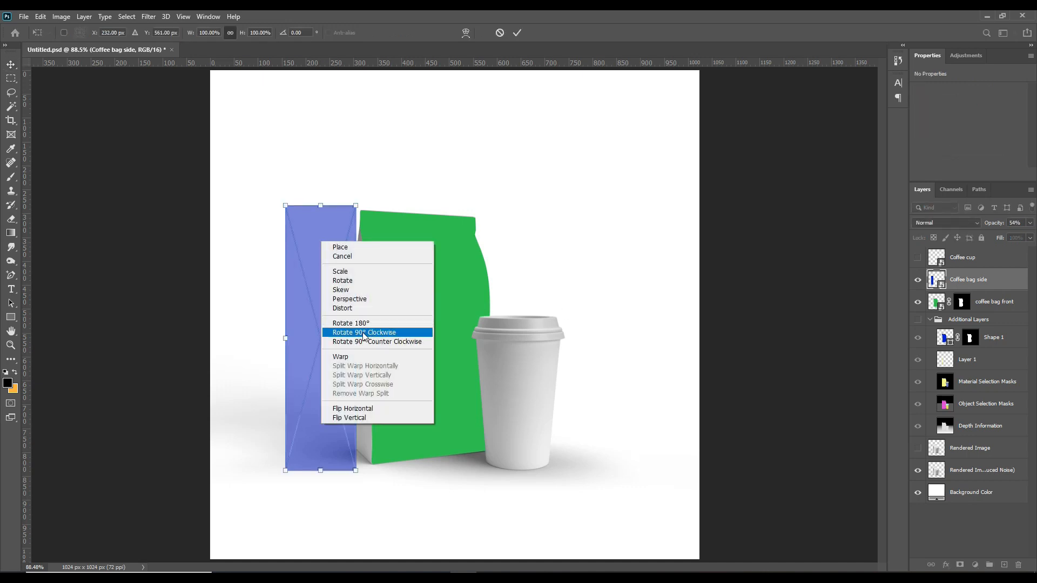
{"action": "left_click", "coordinate": [353, 309]}
{"action": "left_click_drag", "start_coordinate": [356, 474], "coordinate": [373, 468]}
{"action": "left_click_drag", "start_coordinate": [285, 470], "coordinate": [352, 451]}
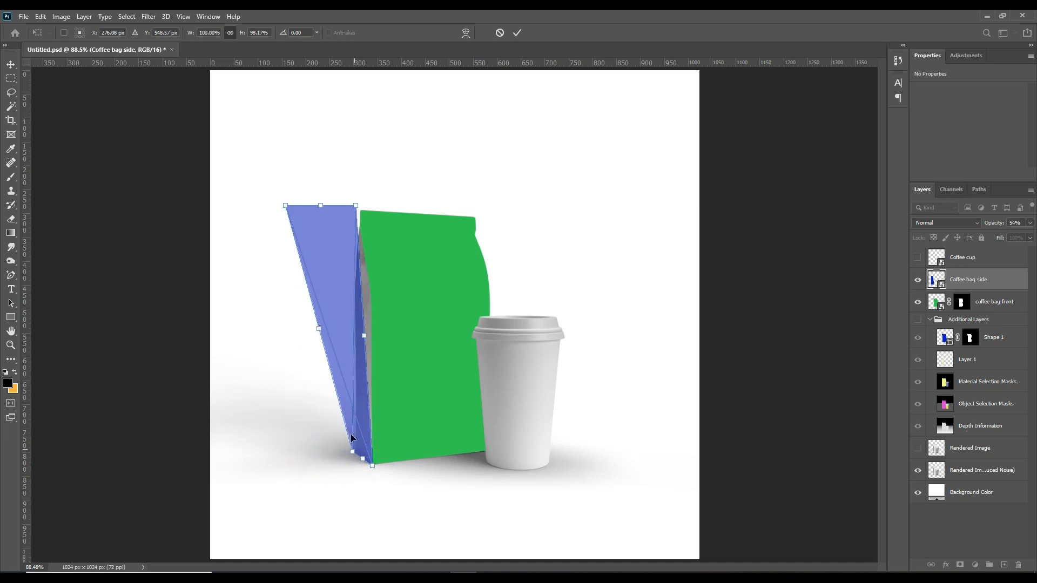
{"action": "left_click_drag", "start_coordinate": [356, 209], "coordinate": [362, 211]}
{"action": "left_click_drag", "start_coordinate": [285, 205], "coordinate": [360, 214]}
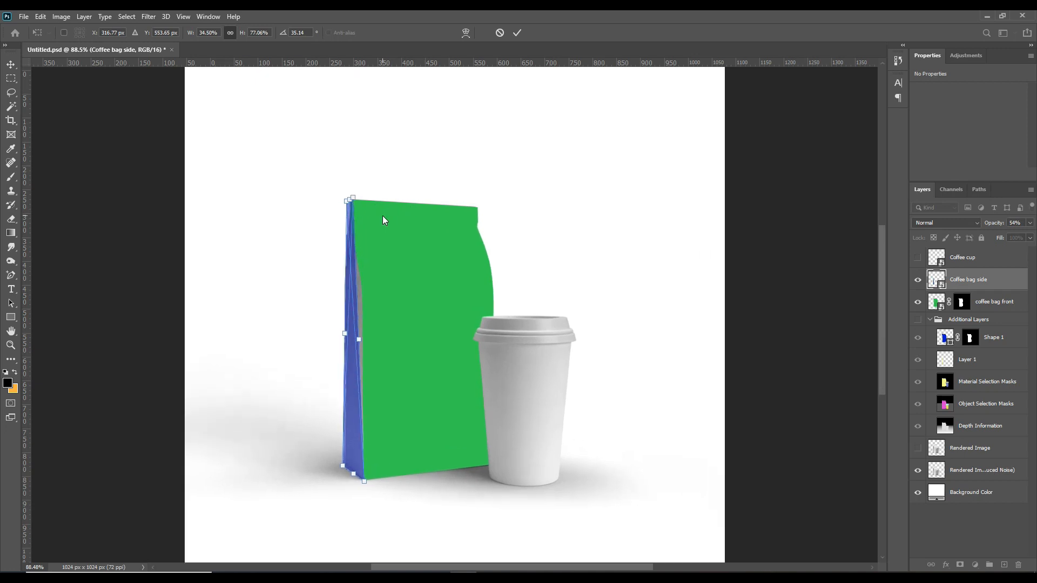
Warp Coffee bag side, bending both long edges outward to follow the curved outline of the bag's side face
{"action": "key", "text": "ctrl+plus"}
{"action": "key", "text": "ctrl+plus"}
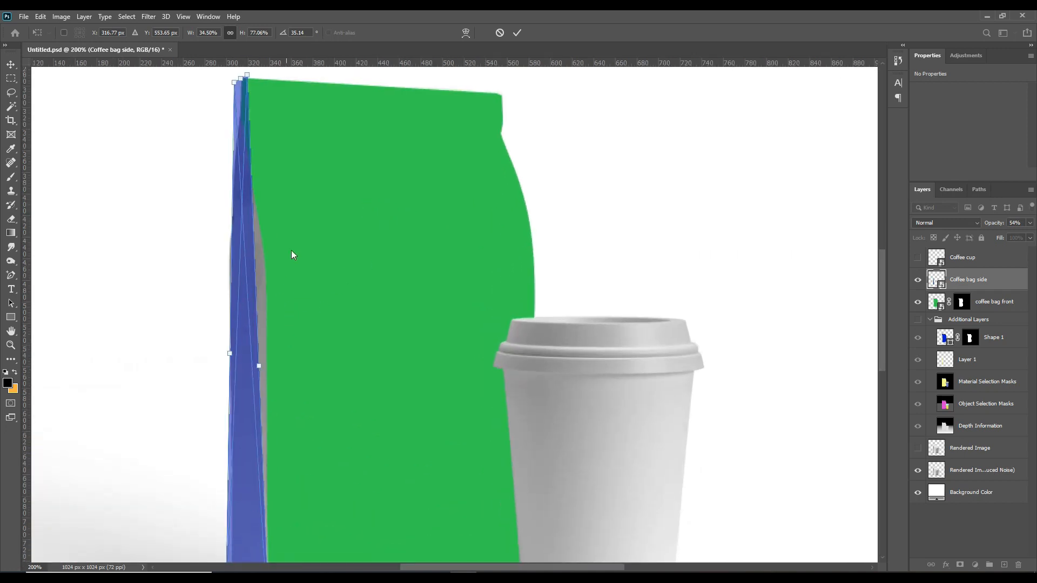
{"action": "right_click", "coordinate": [243, 260]}
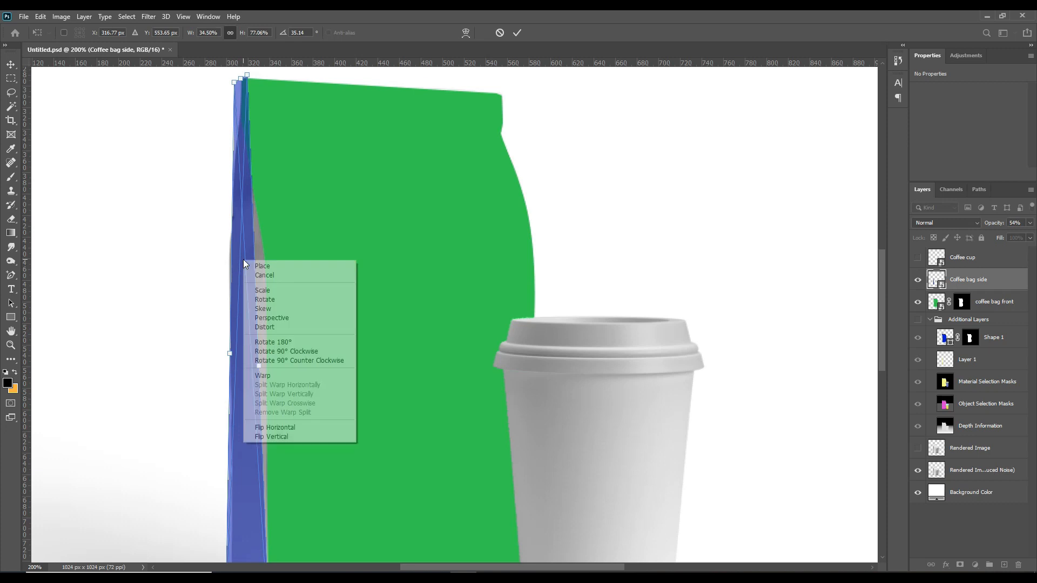
{"action": "left_click", "coordinate": [269, 373]}
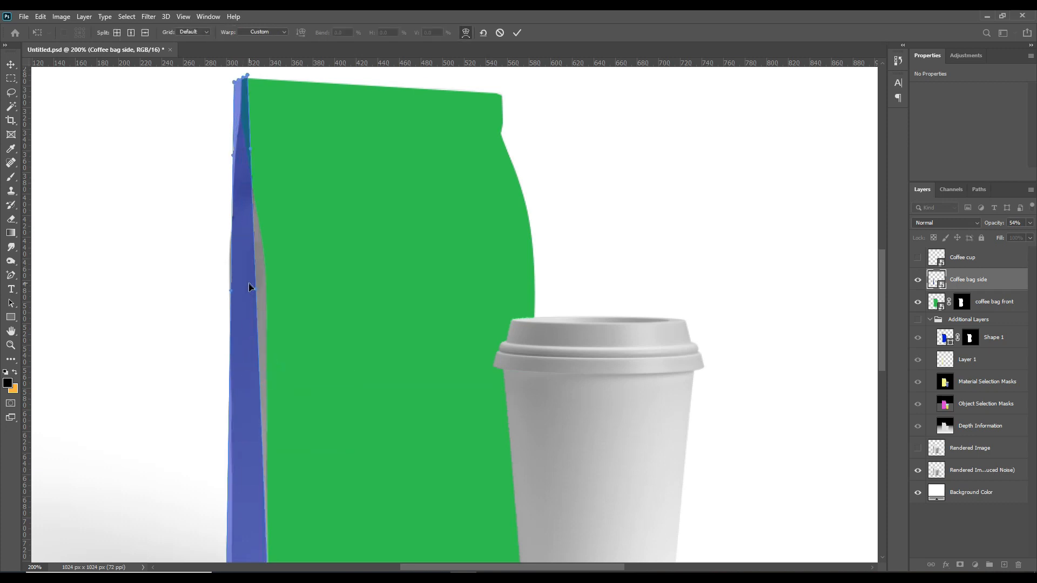
{"action": "left_click_drag", "start_coordinate": [257, 291], "coordinate": [286, 287]}
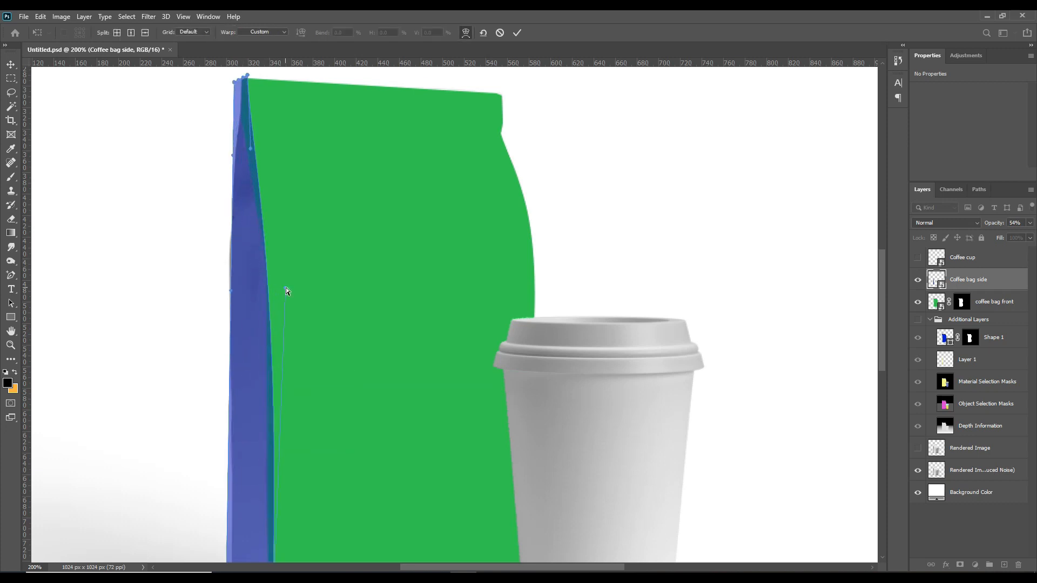
{"action": "left_click", "coordinate": [229, 291]}
{"action": "left_click_drag", "start_coordinate": [229, 290], "coordinate": [221, 290]}
{"action": "left_click_drag", "start_coordinate": [251, 151], "coordinate": [239, 151]}
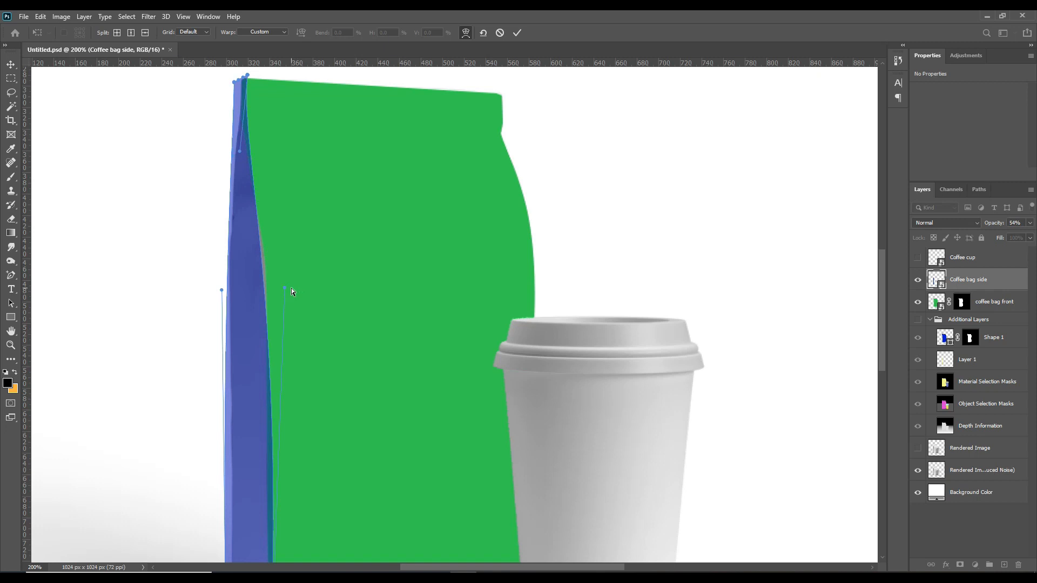
{"action": "left_click_drag", "start_coordinate": [285, 288], "coordinate": [290, 283]}
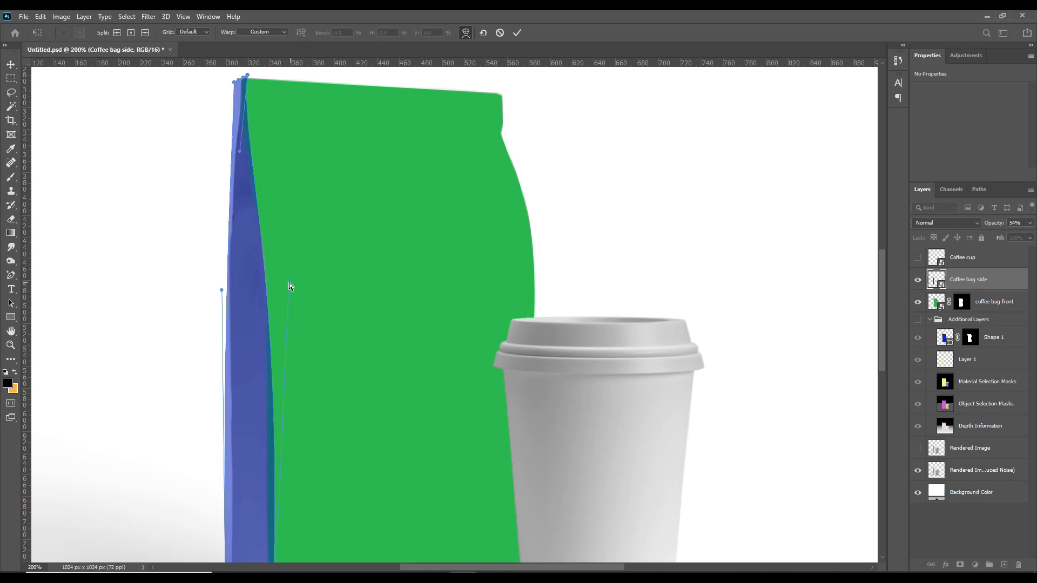
Refine the warp's bottom corners and lower edge against the bag's base, and pull its outer top corner in to the bag's tip
{"action": "scroll", "coordinate": [391, 401], "scroll_direction": "down", "scroll_amount": 3}
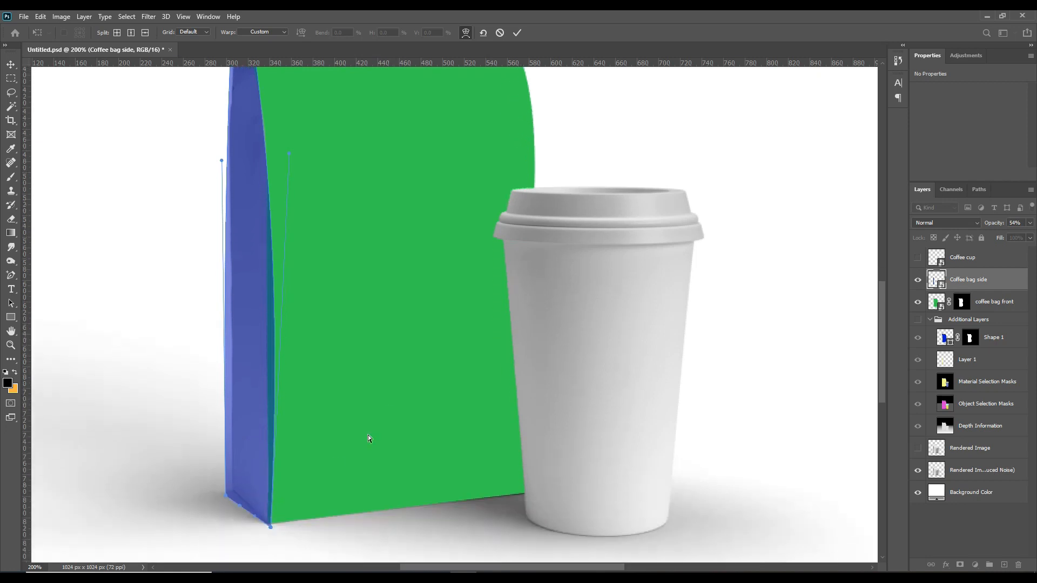
{"action": "left_click_drag", "start_coordinate": [225, 494], "coordinate": [230, 490]}
{"action": "left_click_drag", "start_coordinate": [271, 327], "coordinate": [236, 311]}
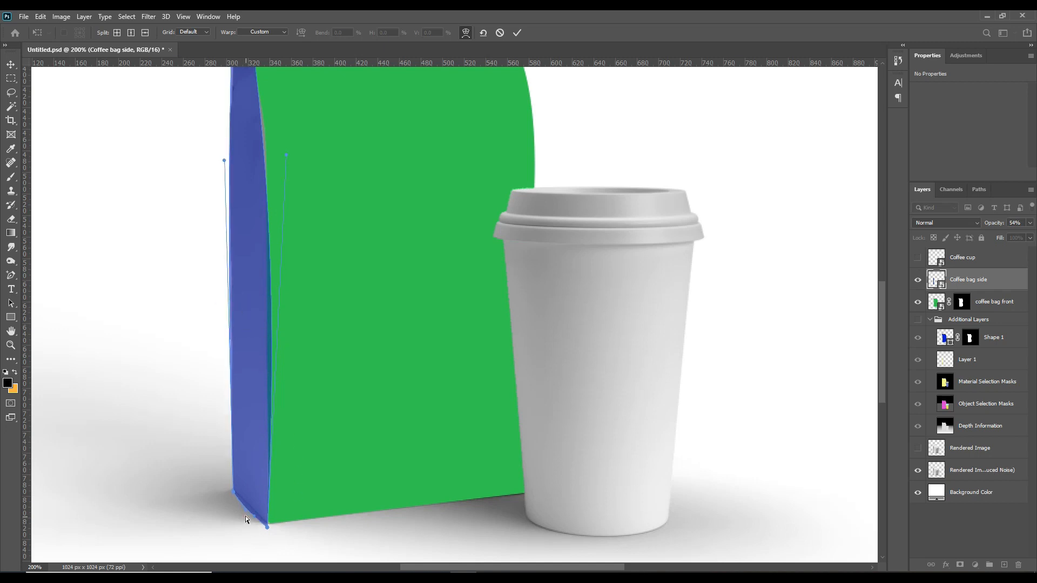
{"action": "left_click_drag", "start_coordinate": [256, 515], "coordinate": [257, 512]}
{"action": "scroll", "coordinate": [282, 433], "scroll_direction": "up", "scroll_amount": 6}
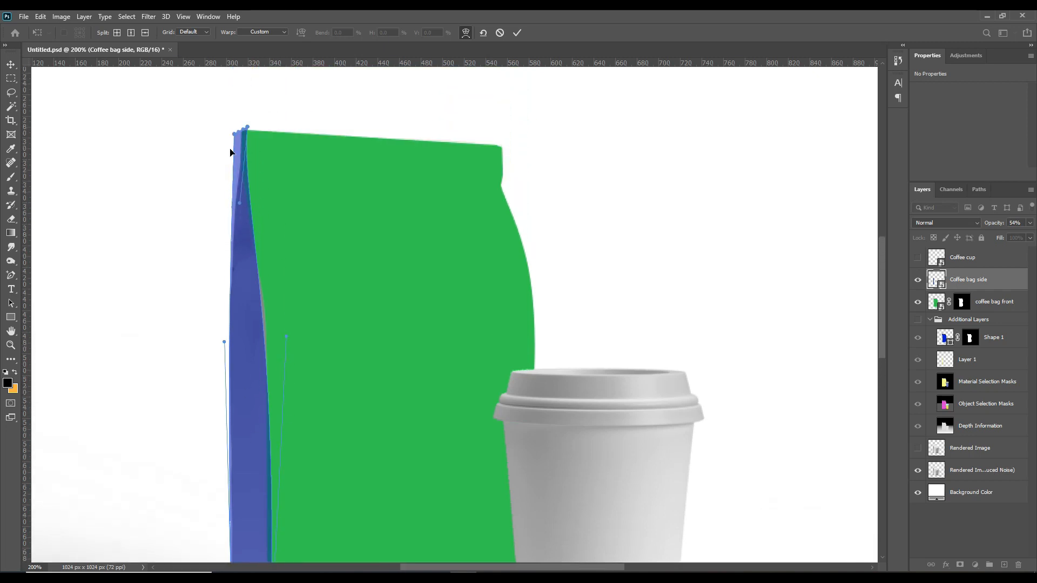
{"action": "left_click_drag", "start_coordinate": [234, 133], "coordinate": [238, 134]}
Add two horizontal warp splits across the bag side, fit their ends to the side face's edges, and commit the transform
{"action": "left_click", "coordinate": [145, 33]}
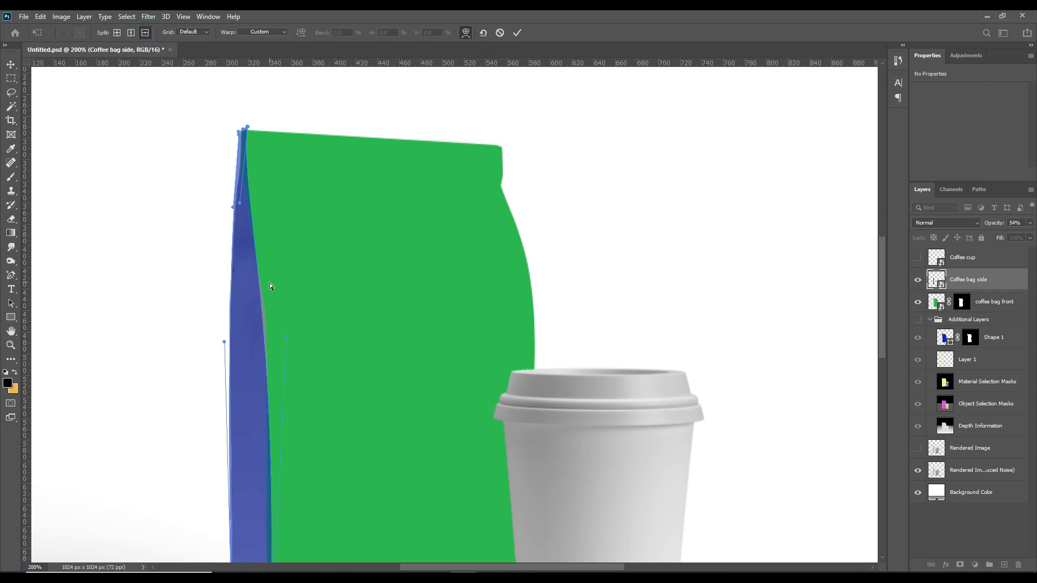
{"action": "left_click", "coordinate": [249, 309]}
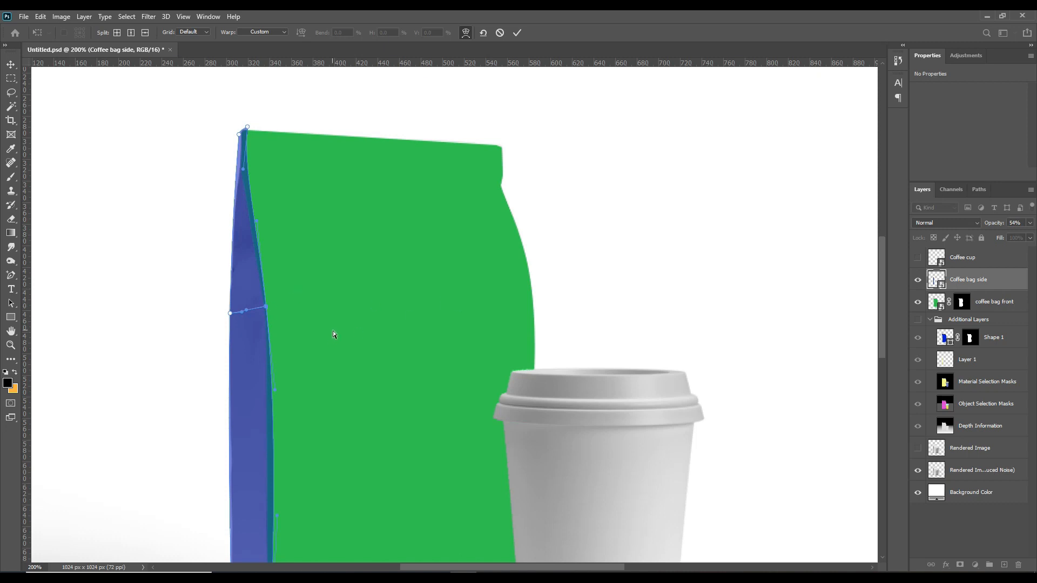
{"action": "scroll", "coordinate": [333, 332], "scroll_direction": "down", "scroll_amount": 5}
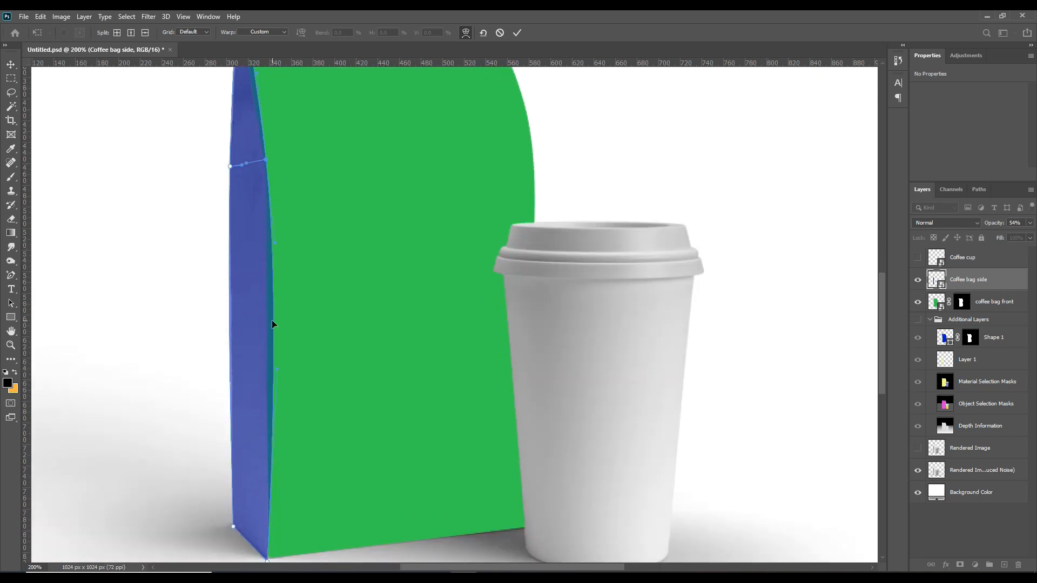
{"action": "left_click", "coordinate": [145, 33]}
{"action": "left_click", "coordinate": [274, 322]}
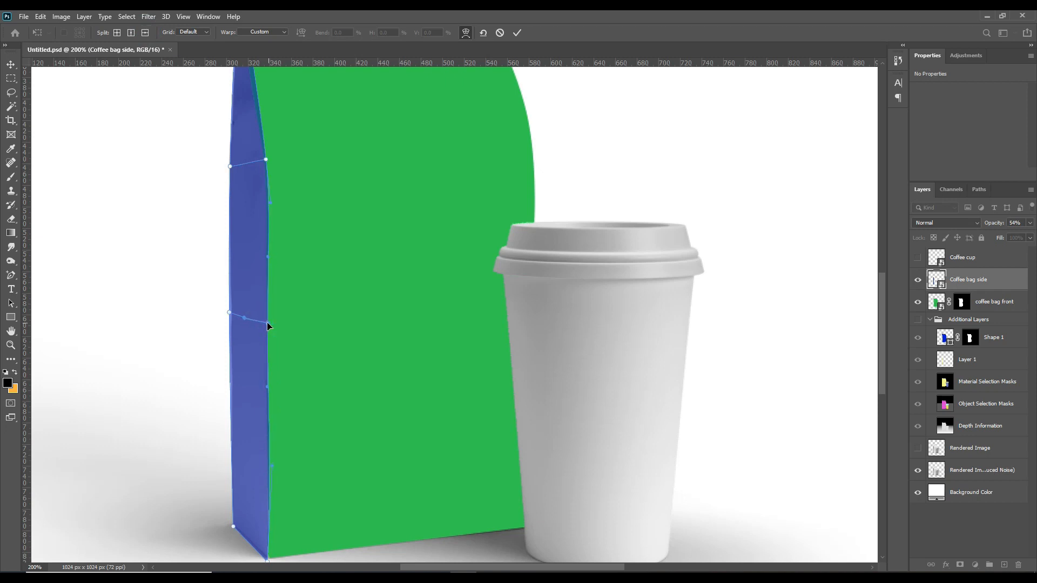
{"action": "scroll", "coordinate": [336, 370], "scroll_direction": "up", "scroll_amount": 1}
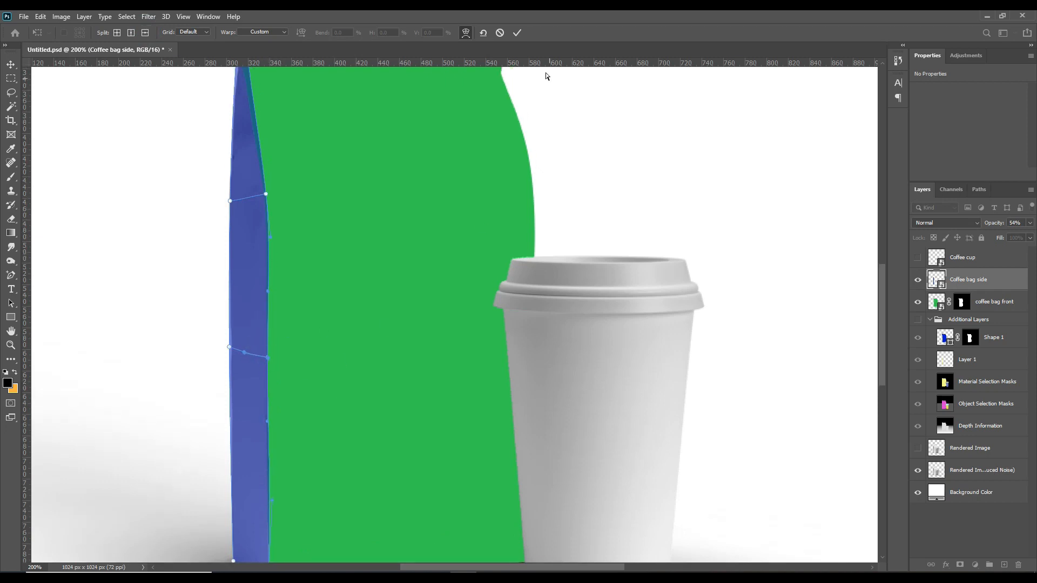
{"action": "left_click", "coordinate": [517, 32]}
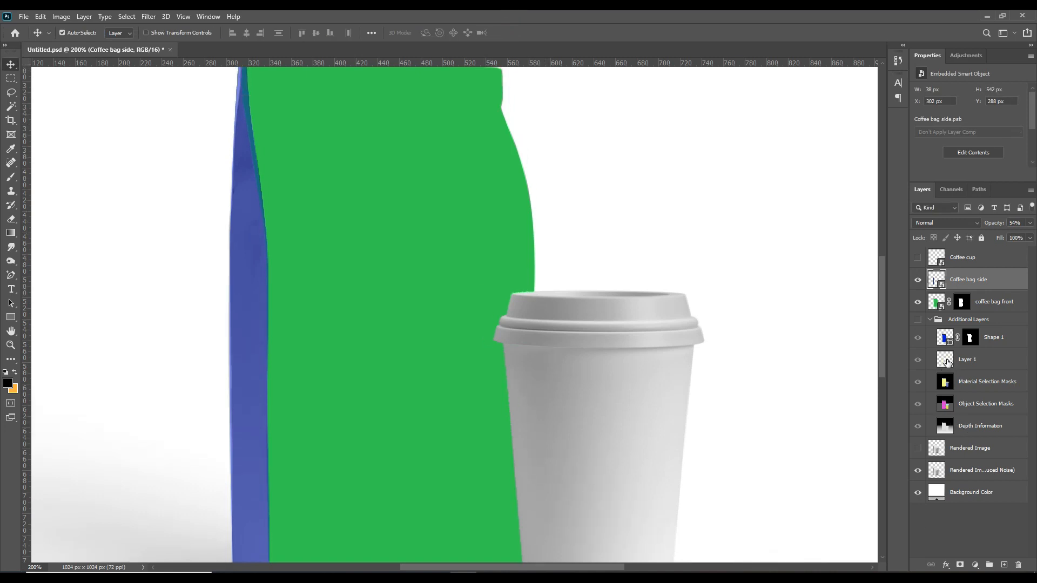
Load Layer 1's outline as a selection and use it as the layer mask for Coffee bag side
{"action": "key", "text": "ctrl+0"}
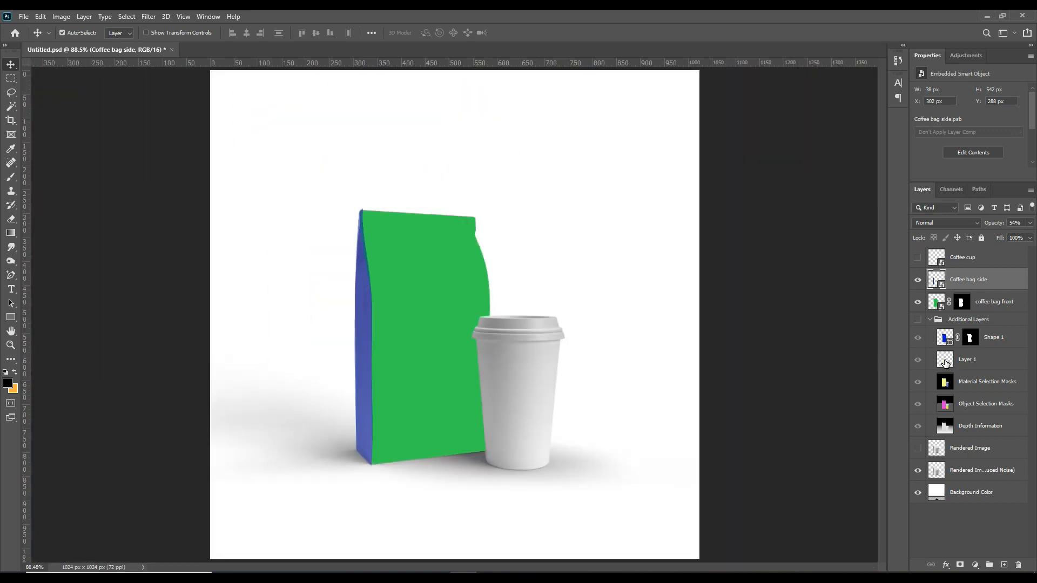
{"action": "left_click", "coordinate": [944, 362], "text": "ctrl"}
{"action": "left_click", "coordinate": [960, 565]}
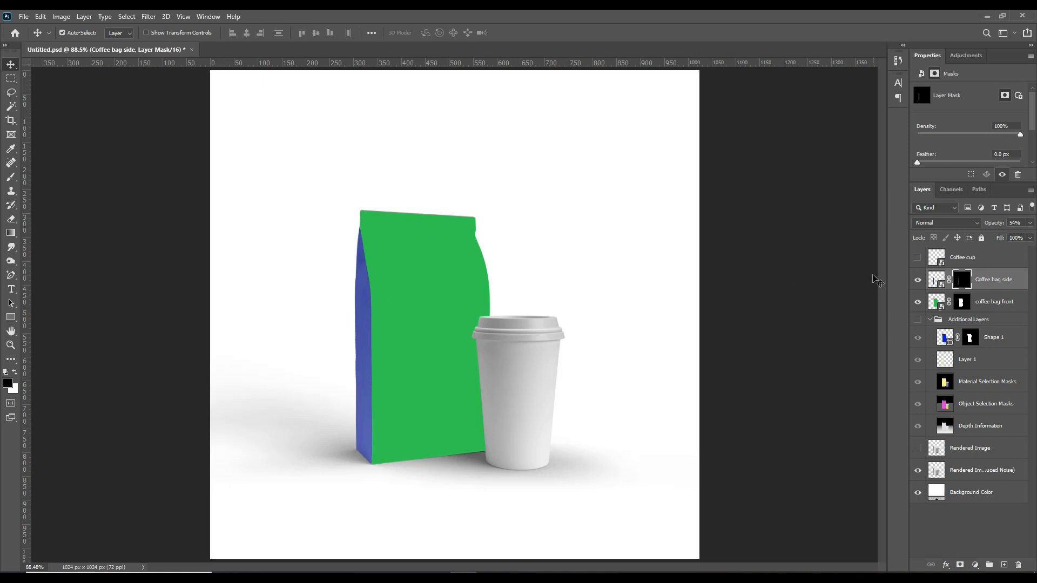
Show the Coffee cup layer, set its opacity to 41%, and move its rectangle over the cup body under the lid
{"action": "left_click", "coordinate": [918, 258]}
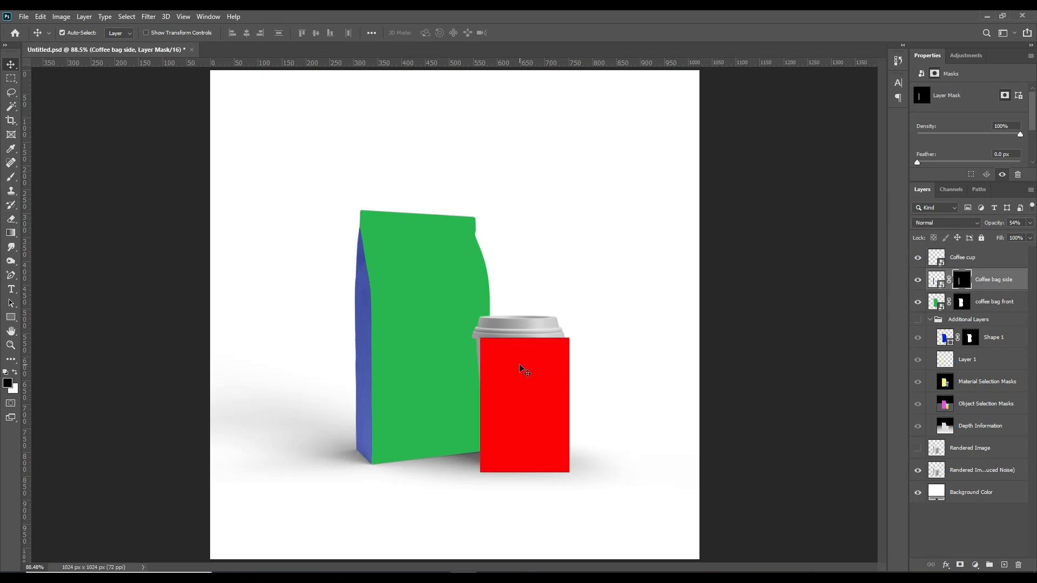
{"action": "left_click", "coordinate": [979, 257]}
{"action": "left_click_drag", "start_coordinate": [997, 225], "coordinate": [993, 226]}
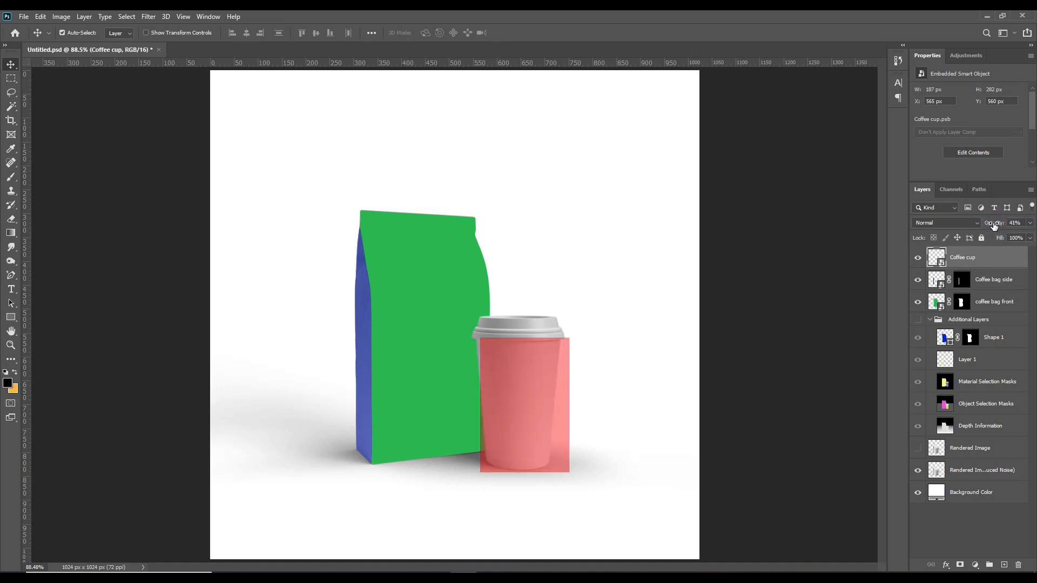
{"action": "key", "text": "ctrl+t"}
{"action": "left_click_drag", "start_coordinate": [543, 380], "coordinate": [537, 379]}
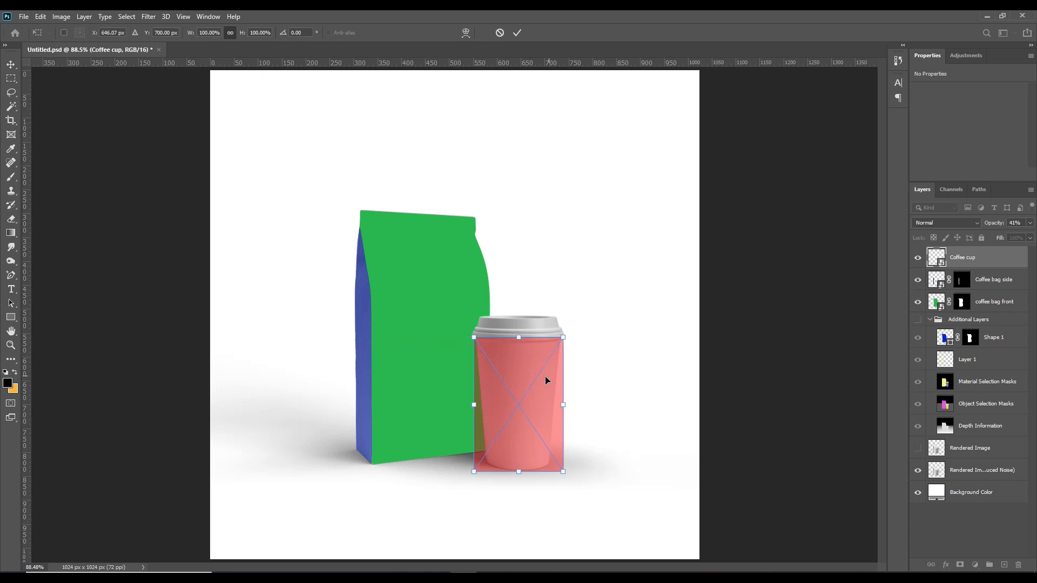
Distort the Coffee cup rectangle by bringing both bottom corners inward to match the cup's tapered base
{"action": "right_click", "coordinate": [524, 389]}
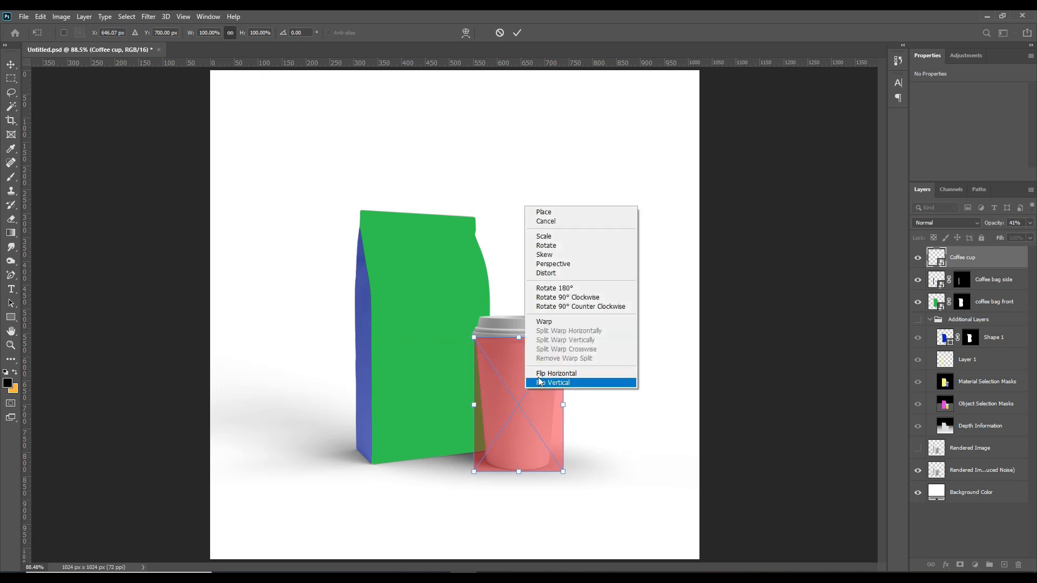
{"action": "left_click", "coordinate": [555, 273]}
{"action": "left_click_drag", "start_coordinate": [563, 471], "coordinate": [553, 470]}
{"action": "left_click_drag", "start_coordinate": [474, 475], "coordinate": [483, 469]}
{"action": "left_click_drag", "start_coordinate": [550, 473], "coordinate": [551, 472]}
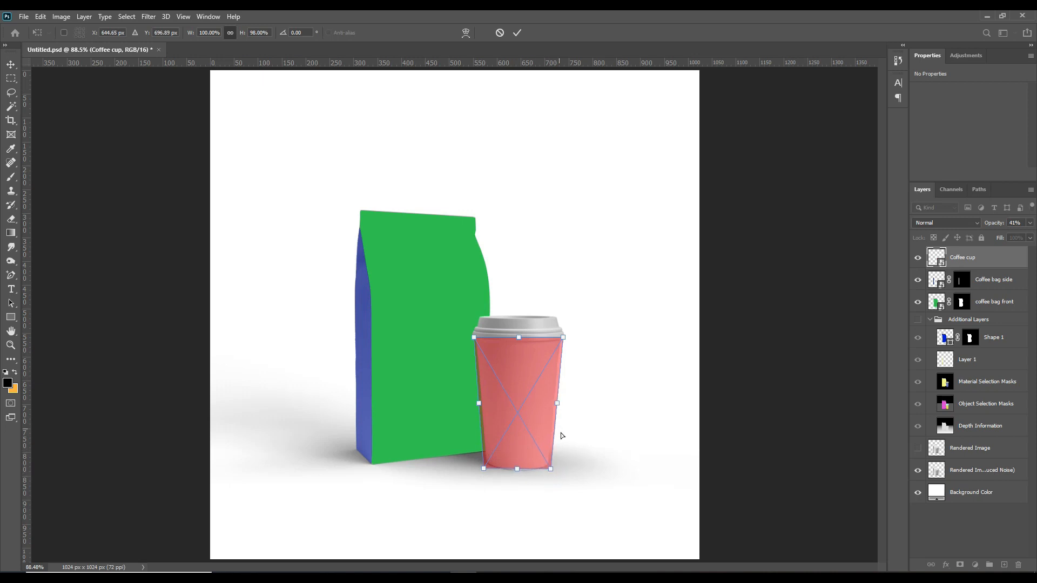
Apply an Arch warp with a bend of about -8.8% to Coffee cup and commit the transform
{"action": "right_click", "coordinate": [511, 376]}
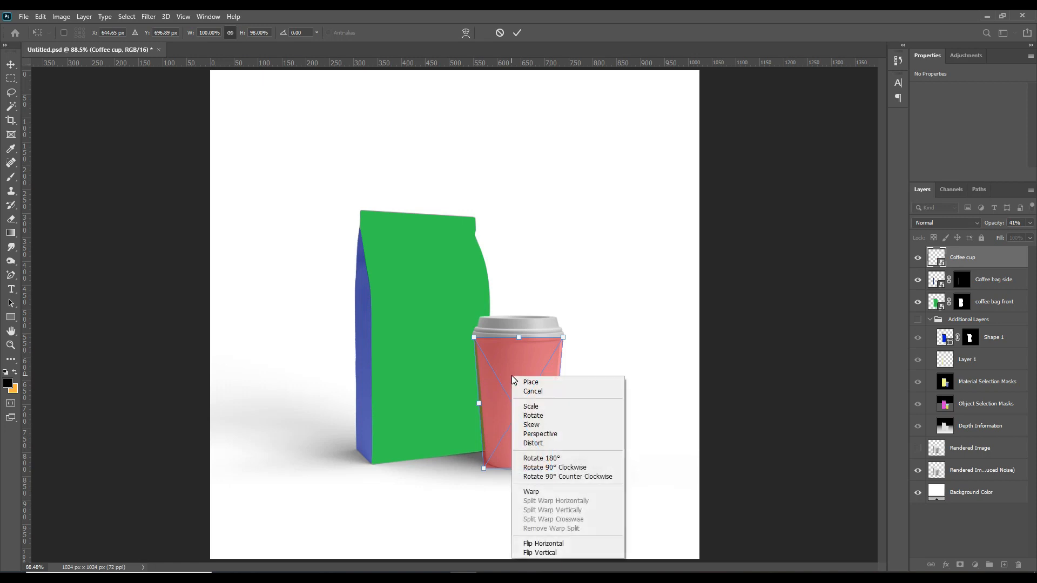
{"action": "left_click", "coordinate": [538, 491]}
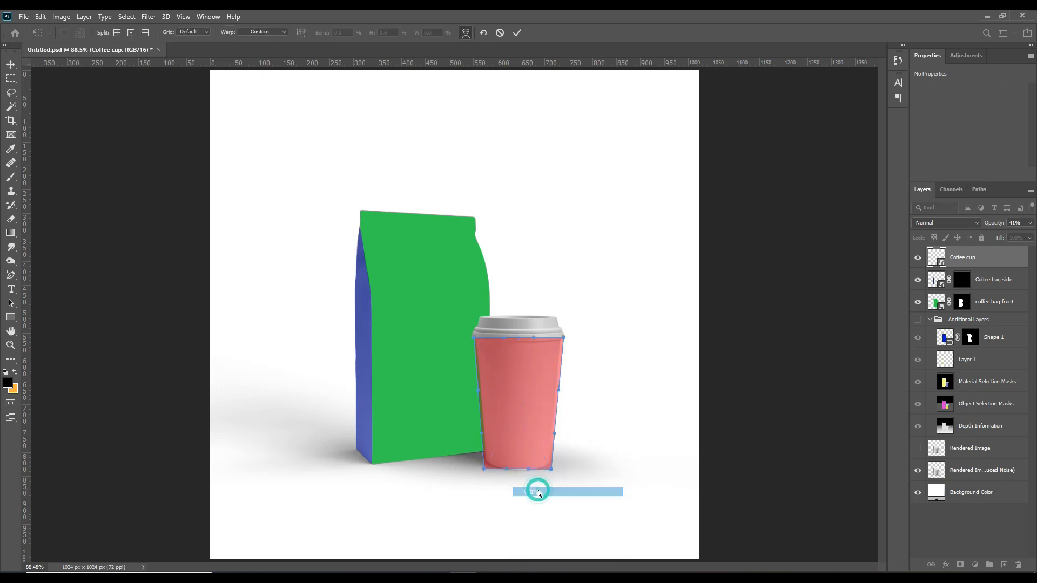
{"action": "left_click", "coordinate": [270, 32]}
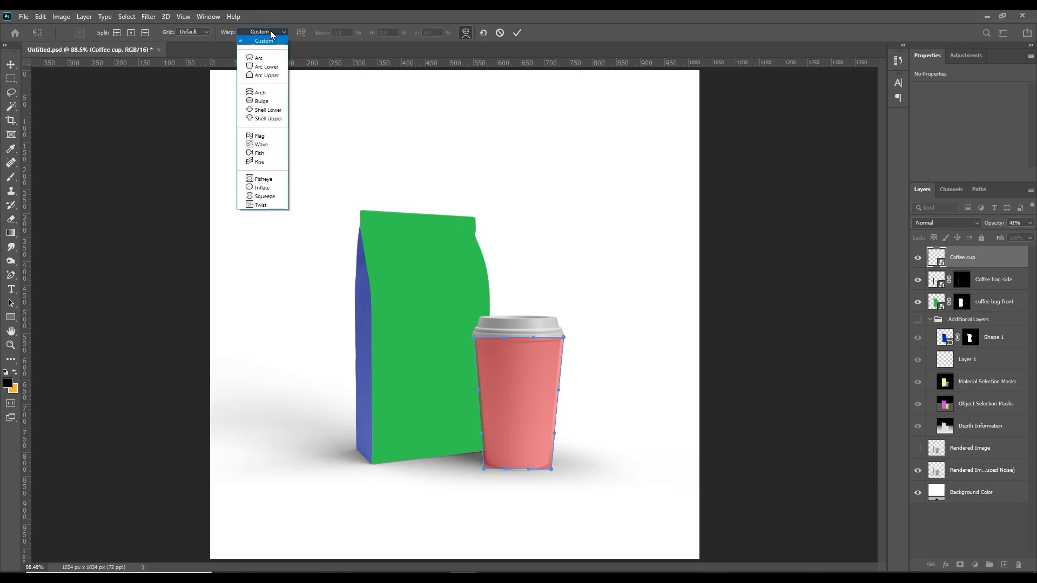
{"action": "left_click", "coordinate": [263, 93]}
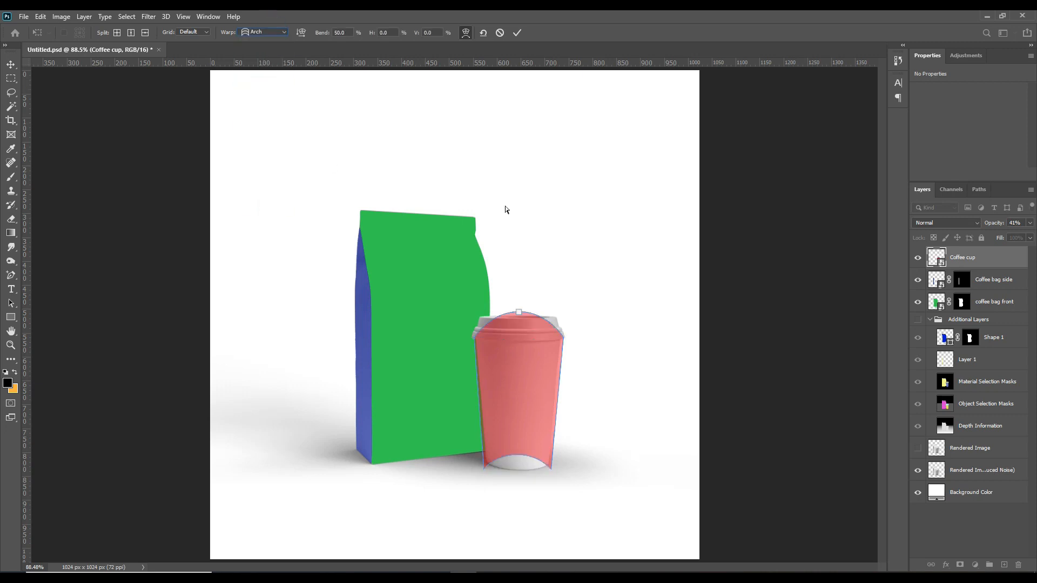
{"action": "left_click_drag", "start_coordinate": [517, 314], "coordinate": [516, 343]}
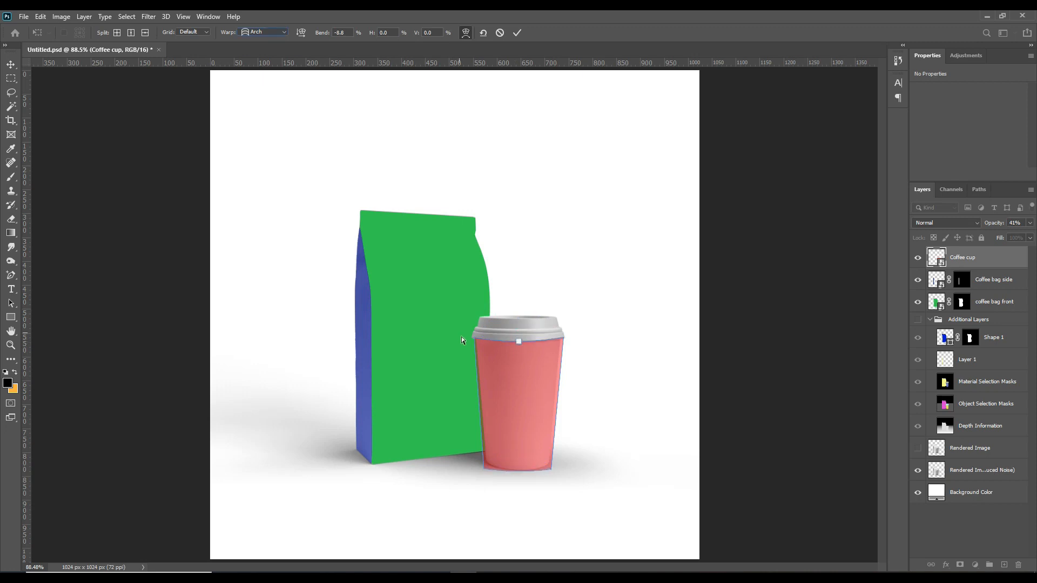
{"action": "left_click", "coordinate": [517, 33]}
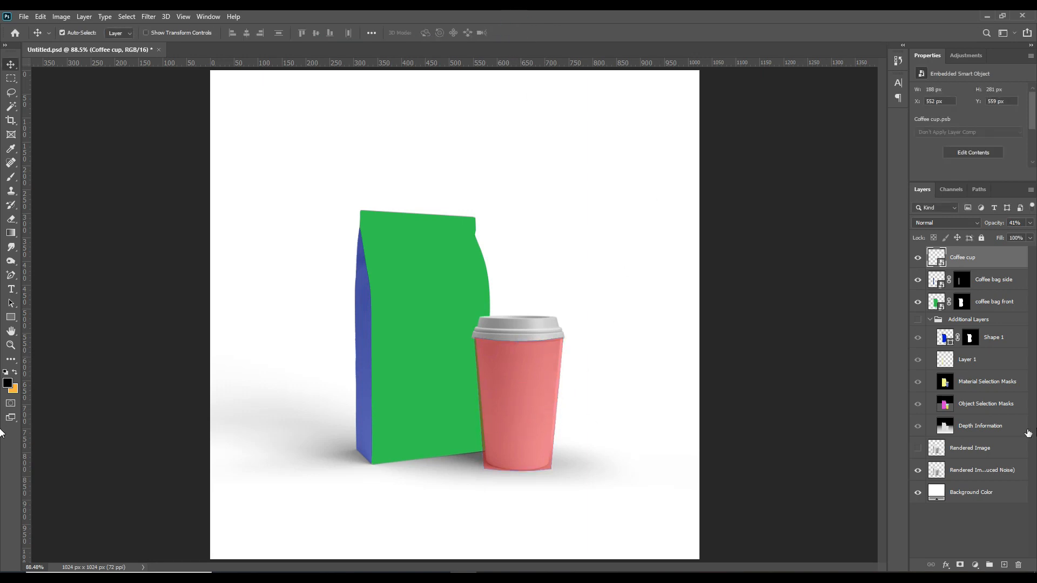
Select the cup body from the Additional Layers colour masks with the Magic Wand and apply it as Coffee cup's layer mask
{"action": "left_click", "coordinate": [918, 382]}
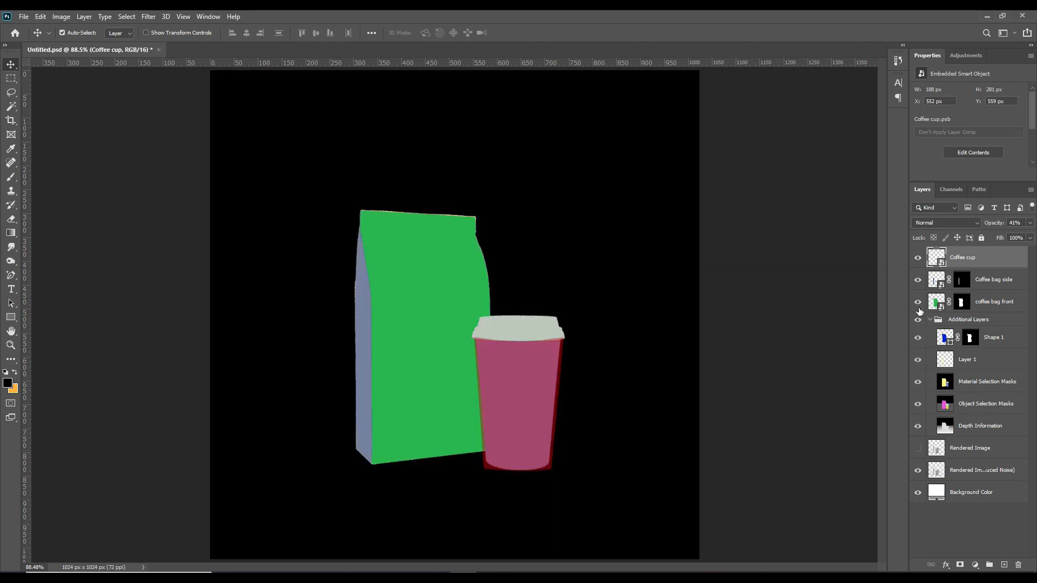
{"action": "left_click_drag", "start_coordinate": [918, 302], "coordinate": [917, 258]}
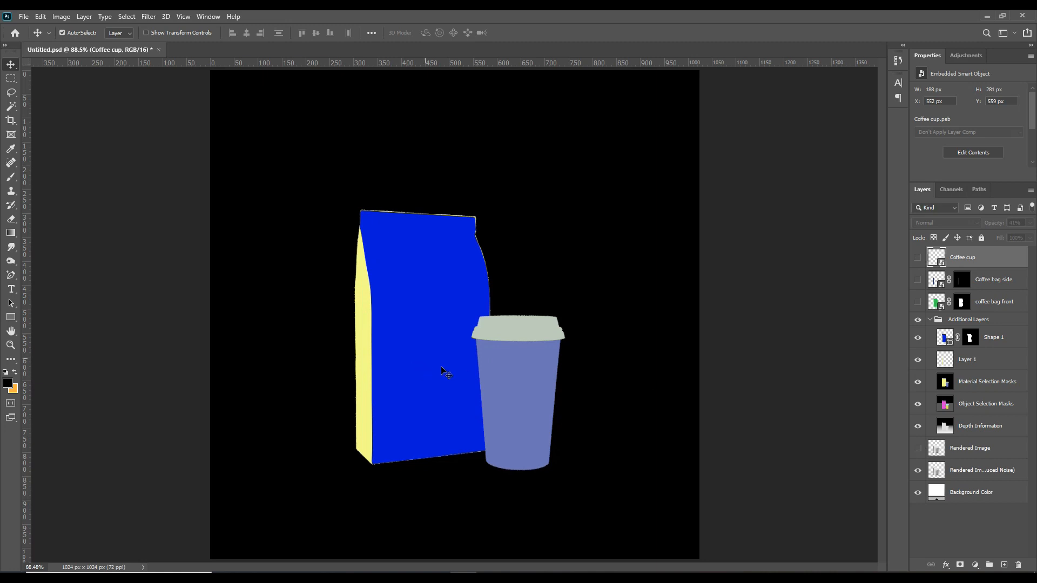
{"action": "left_click", "coordinate": [12, 107]}
{"action": "left_click", "coordinate": [518, 368]}
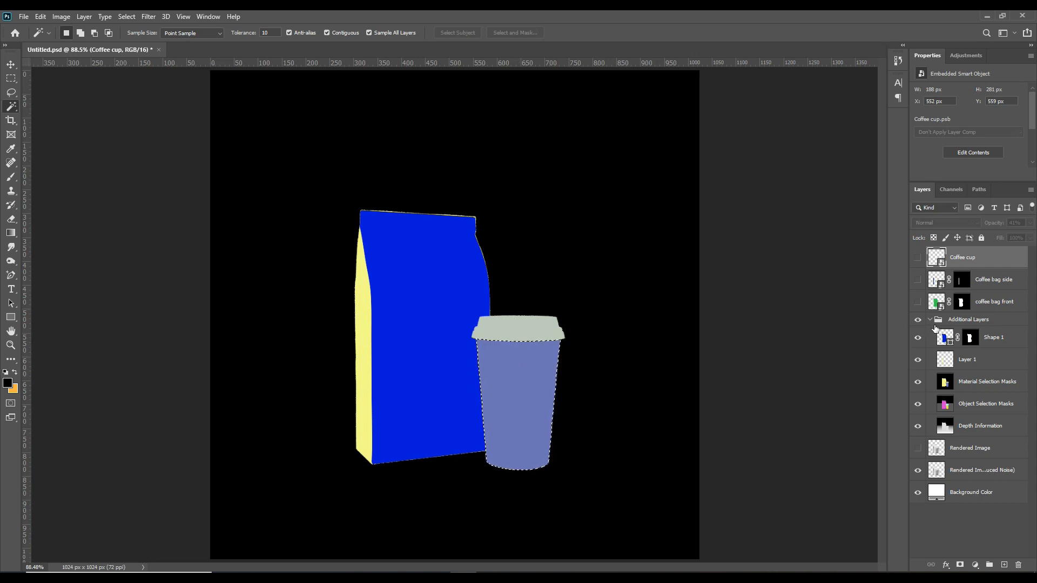
{"action": "left_click", "coordinate": [918, 320]}
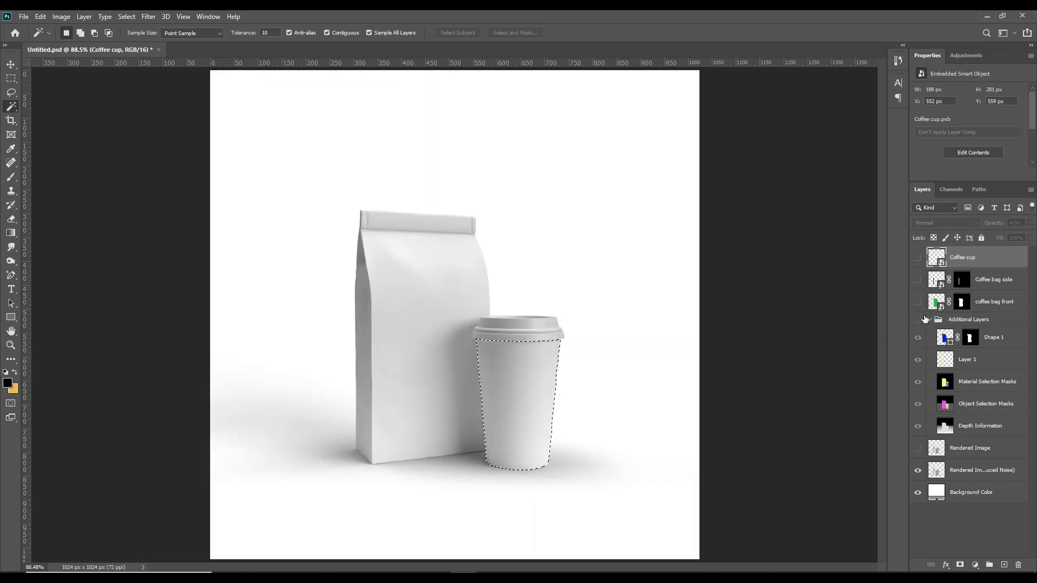
{"action": "left_click", "coordinate": [917, 258]}
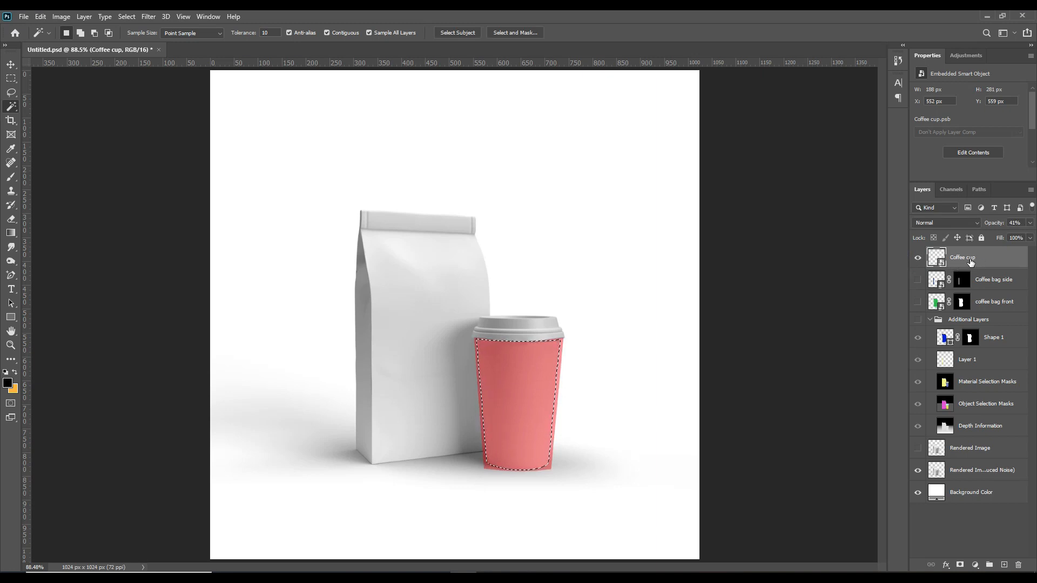
{"action": "left_click", "coordinate": [960, 564]}
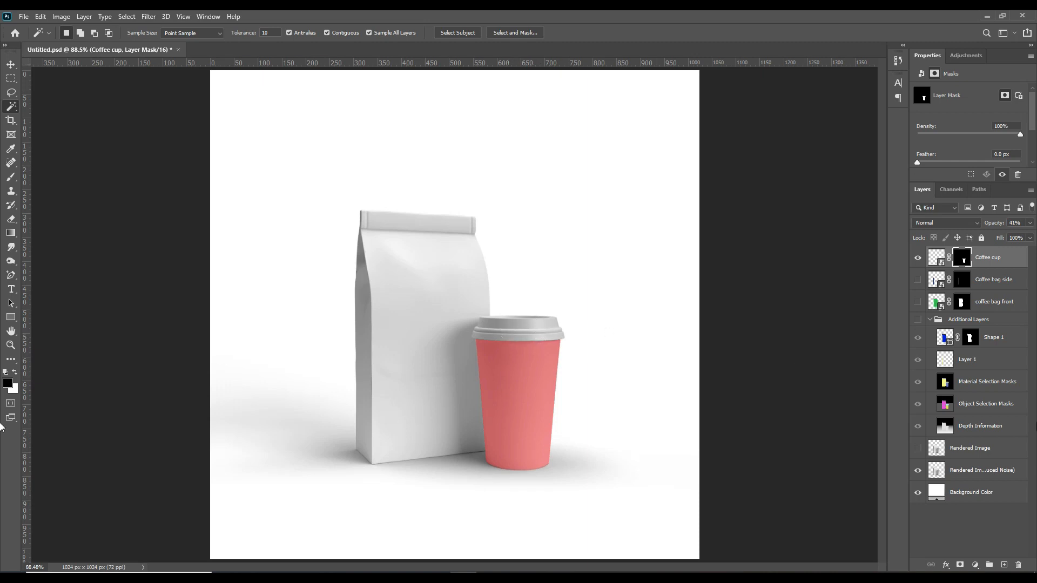
Select the cup lid with the Magic Wand using the Additional Layers colour masks, and hide that group again
{"action": "left_click", "coordinate": [918, 322]}
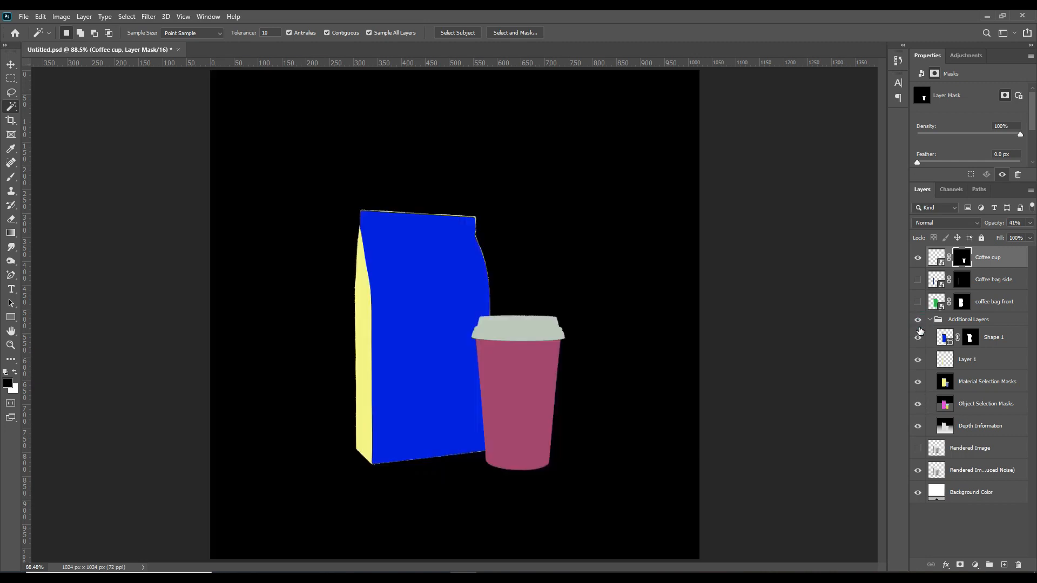
{"action": "left_click", "coordinate": [491, 326]}
{"action": "left_click", "coordinate": [918, 321]}
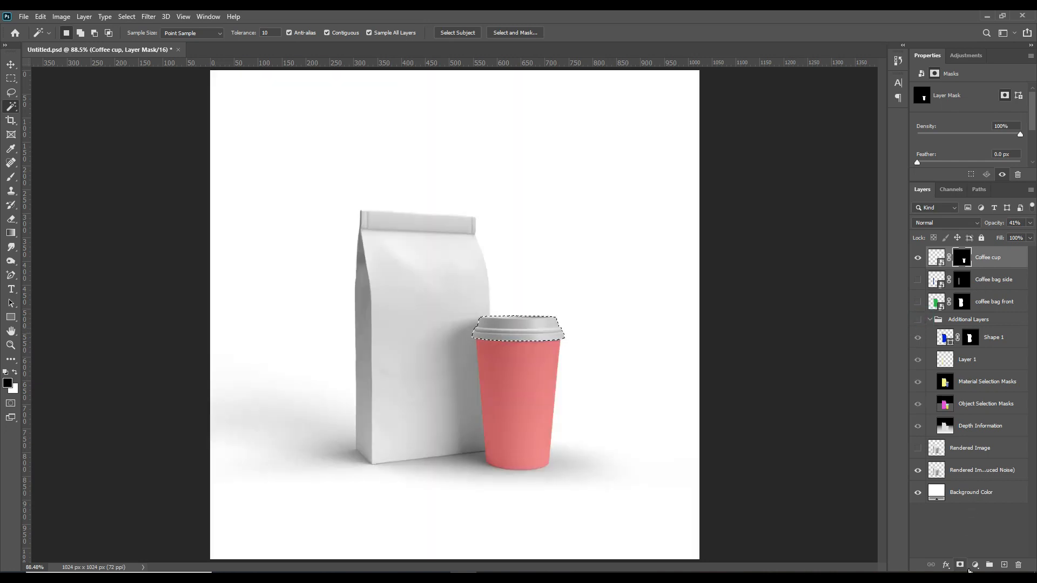
Add a Solid Color fill layer over the selected lid in blue 2400fd
{"action": "left_click", "coordinate": [974, 565]}
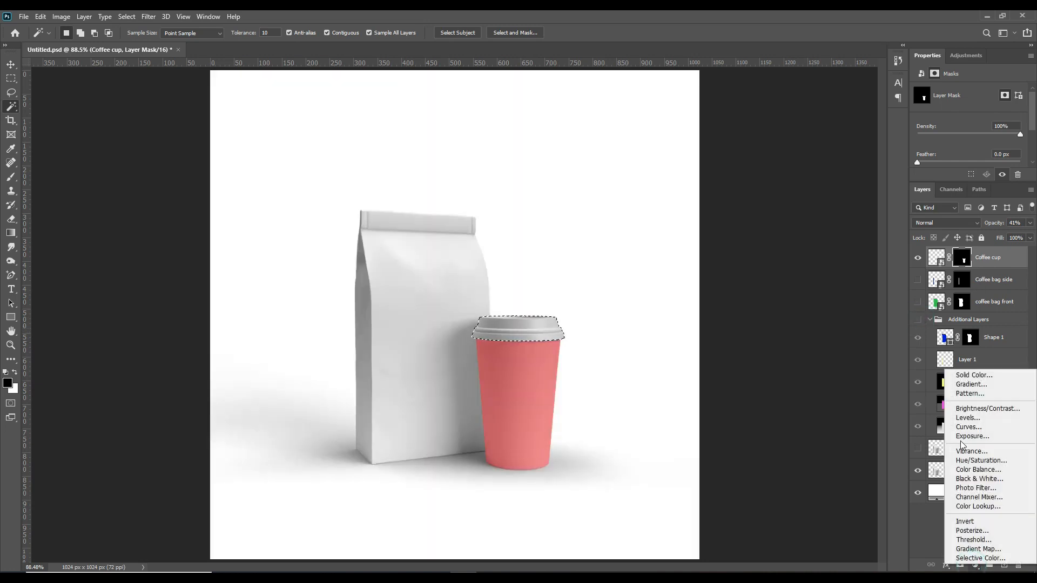
{"action": "left_click", "coordinate": [965, 376]}
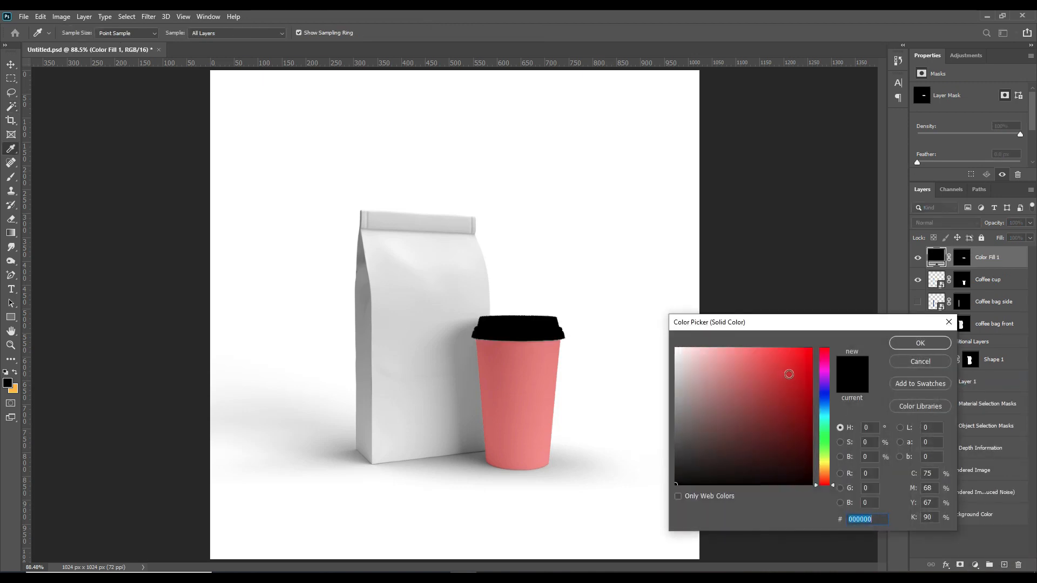
{"action": "left_click_drag", "start_coordinate": [789, 372], "coordinate": [811, 349]}
{"action": "left_click_drag", "start_coordinate": [824, 398], "coordinate": [827, 391]}
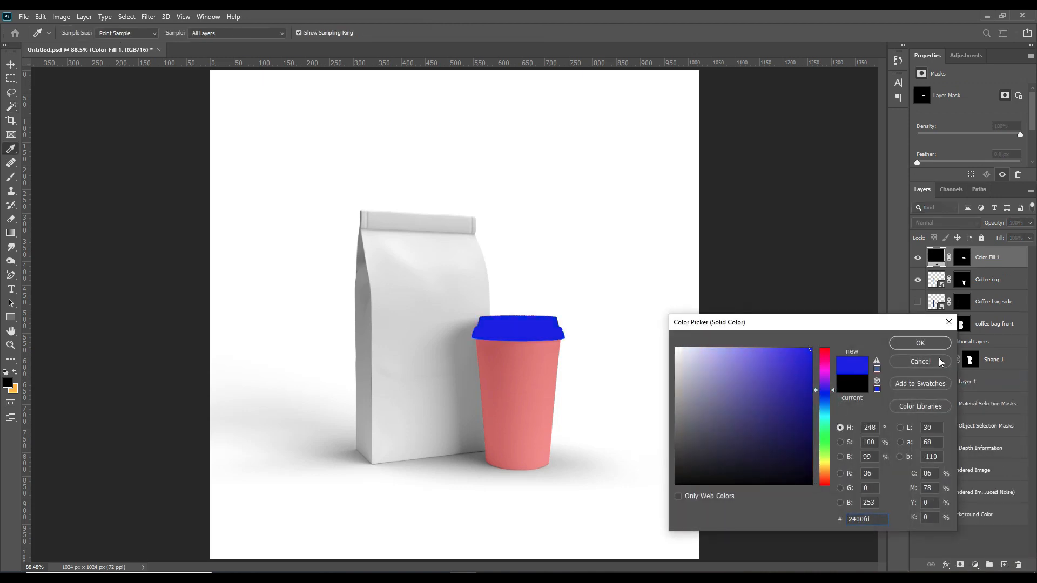
{"action": "left_click", "coordinate": [919, 343]}
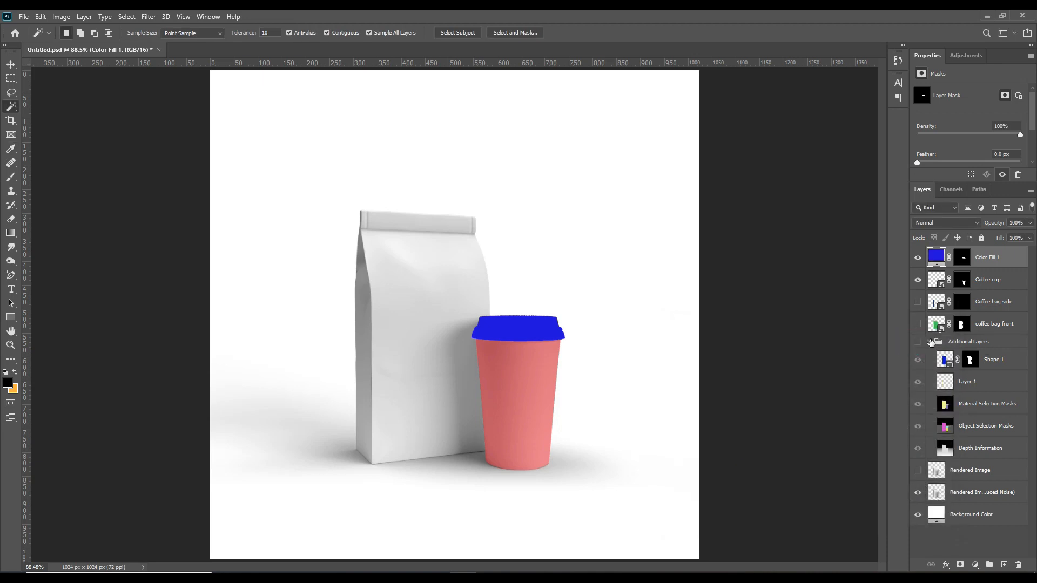
Collapse the Additional Layers group, show the Coffee bag side and coffee bag front layers, and set the cup and bag side opacity to 100%
{"action": "left_click", "coordinate": [930, 342]}
{"action": "left_click", "coordinate": [988, 280]}
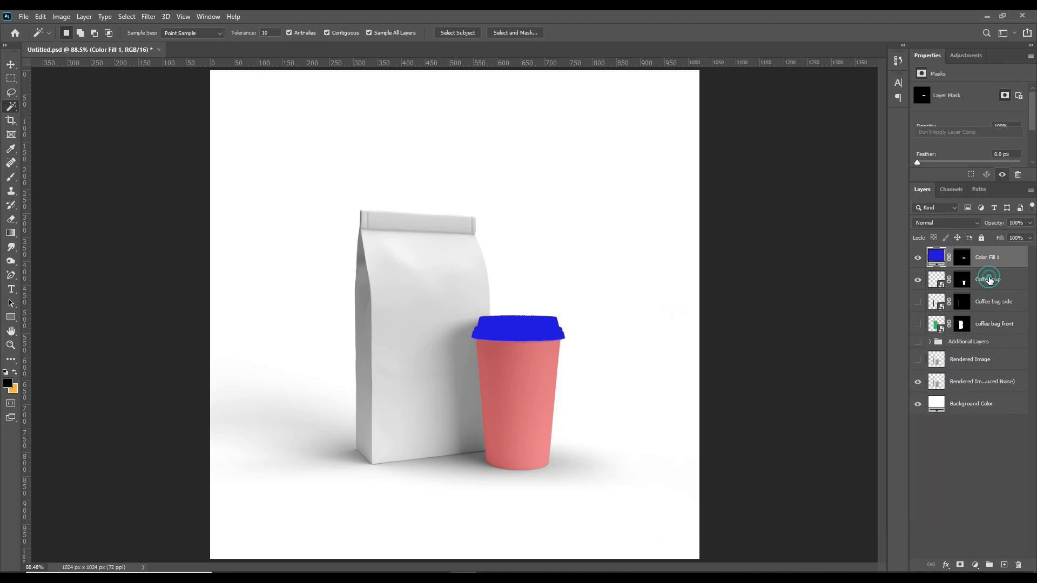
{"action": "left_click", "coordinate": [918, 301]}
{"action": "double_click", "coordinate": [993, 223]}
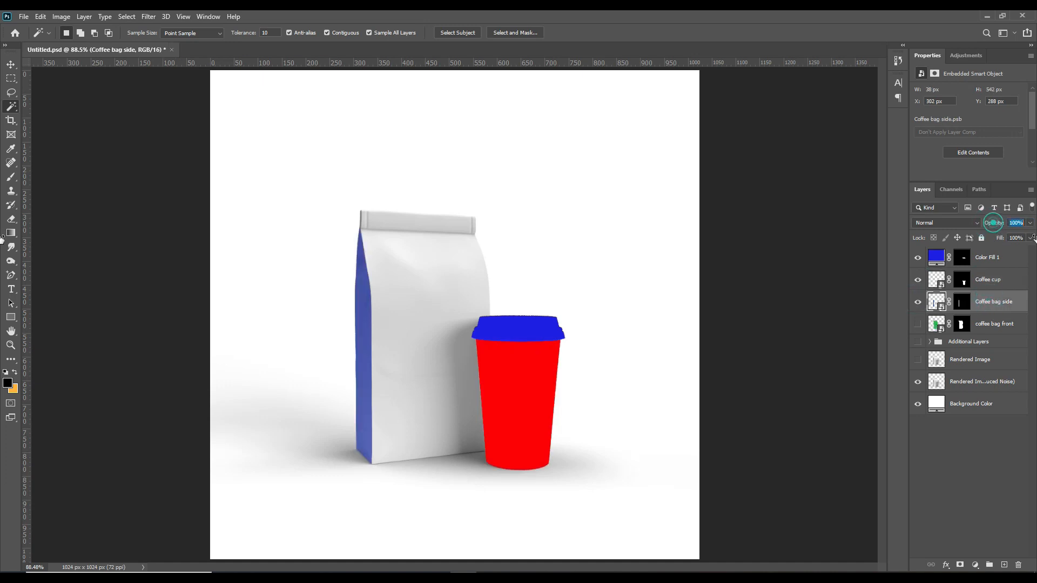
{"action": "left_click", "coordinate": [999, 321]}
{"action": "left_click", "coordinate": [917, 325]}
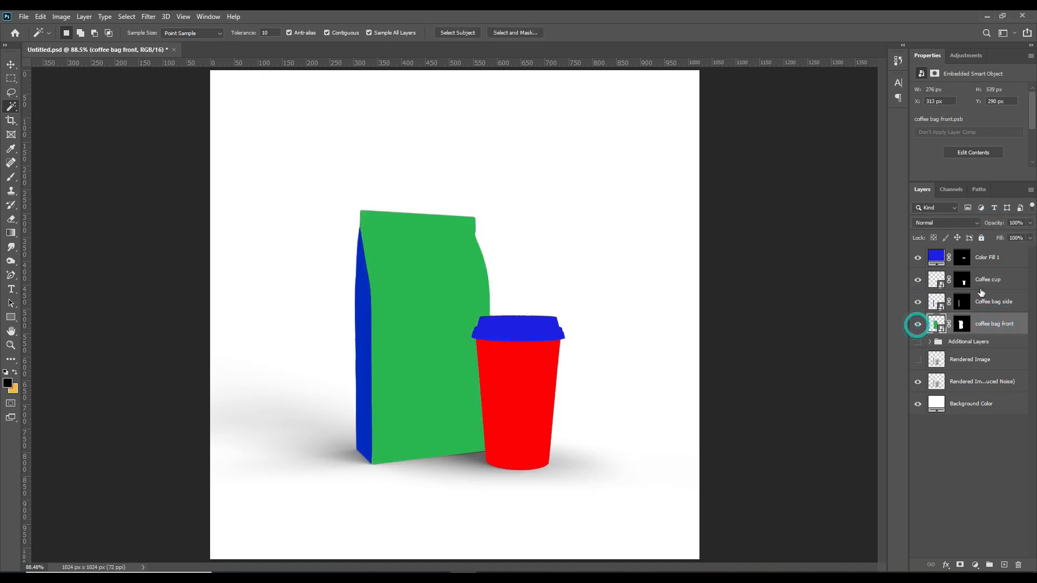
{"action": "left_click", "coordinate": [994, 302]}
{"action": "left_click", "coordinate": [998, 281]}
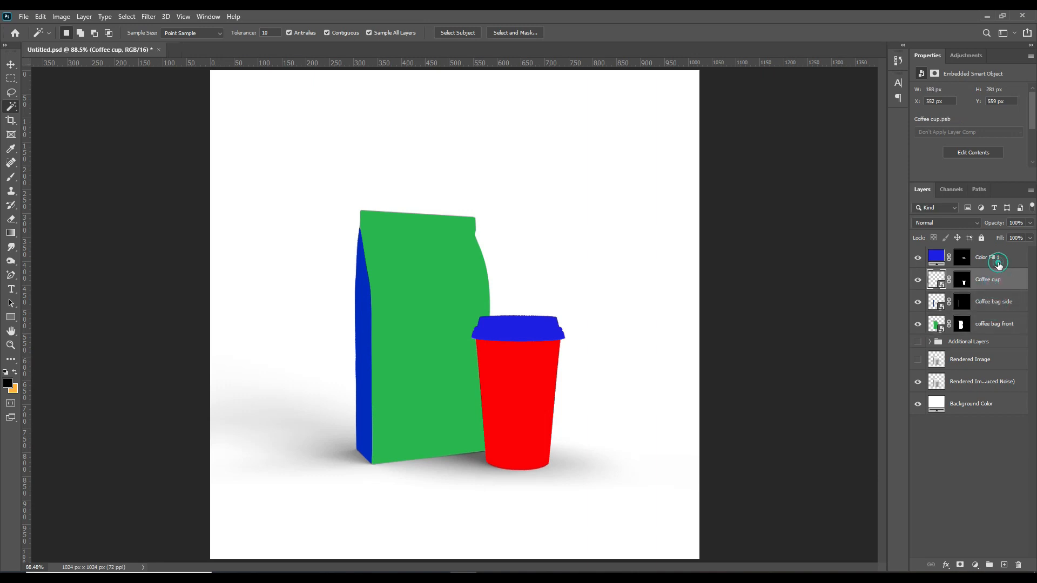
{"action": "left_click", "coordinate": [984, 261]}
{"action": "left_click", "coordinate": [968, 460]}
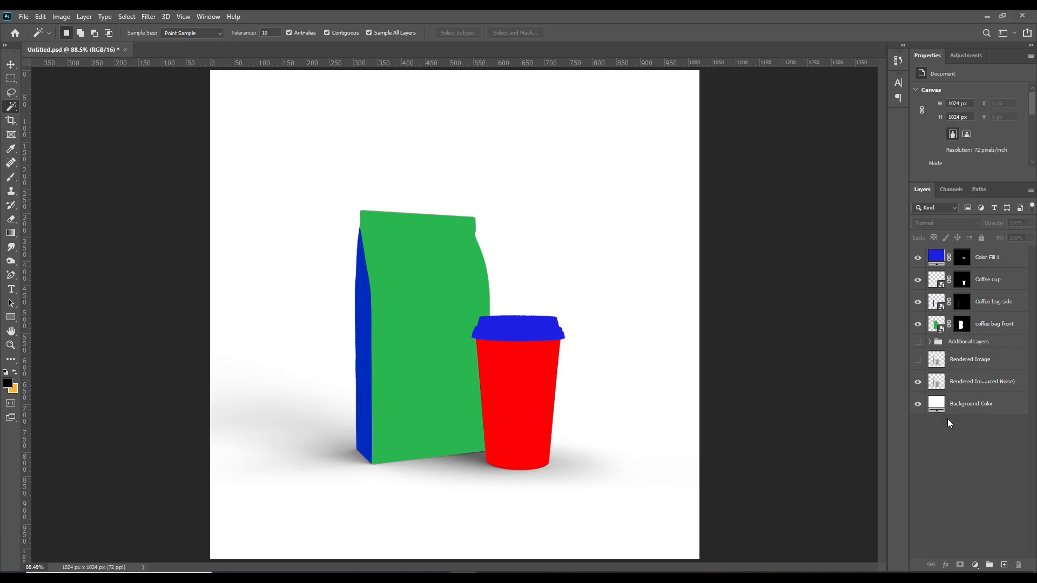
Replace the coffee bag front contents with a dark background, a large orange S and white "Cooffee bag mockup" text, saving it into the mockup
{"action": "double_click", "coordinate": [939, 326]}
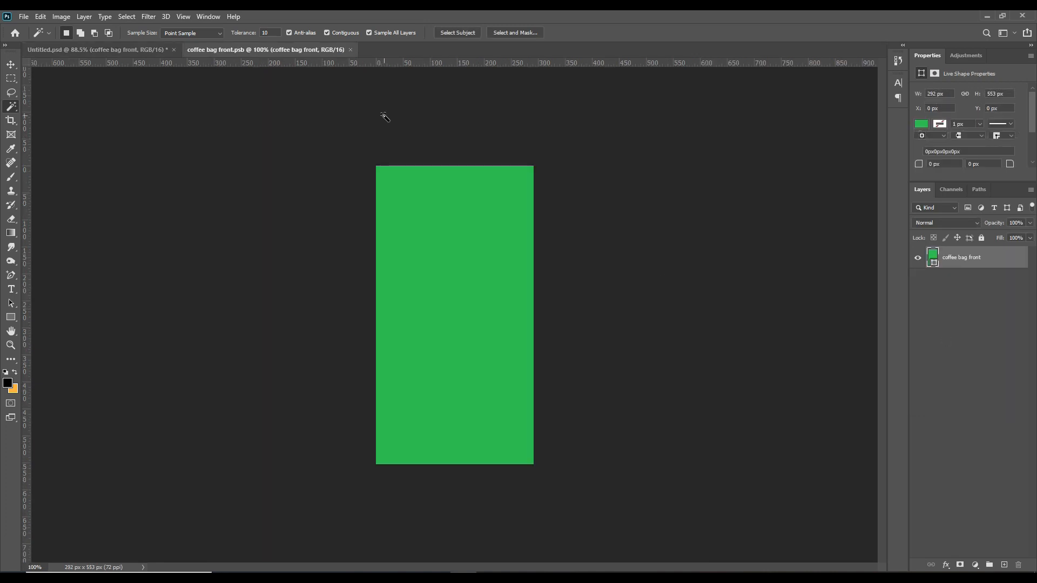
{"action": "double_click", "coordinate": [932, 263]}
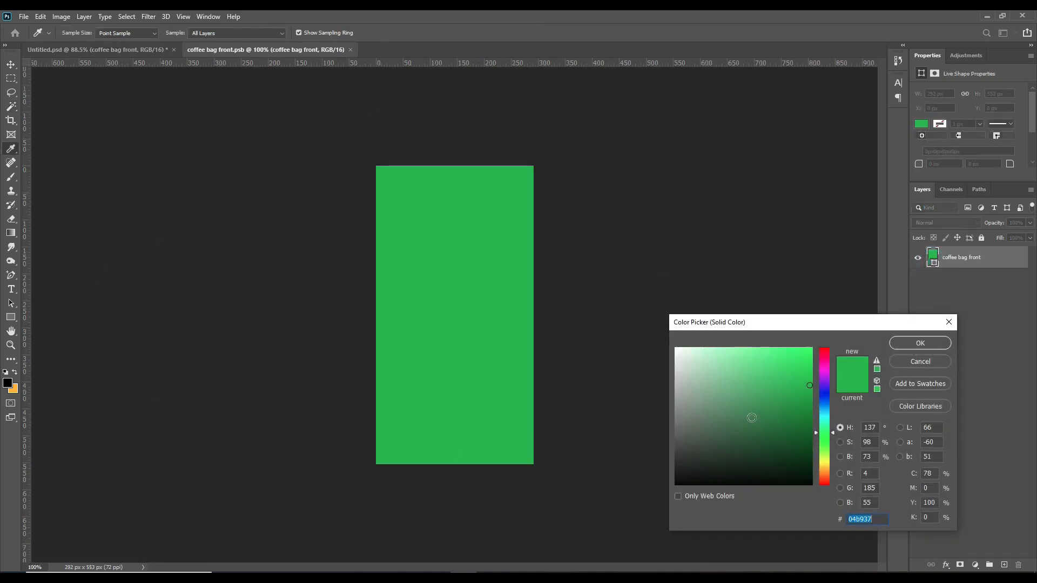
{"action": "left_click", "coordinate": [669, 465]}
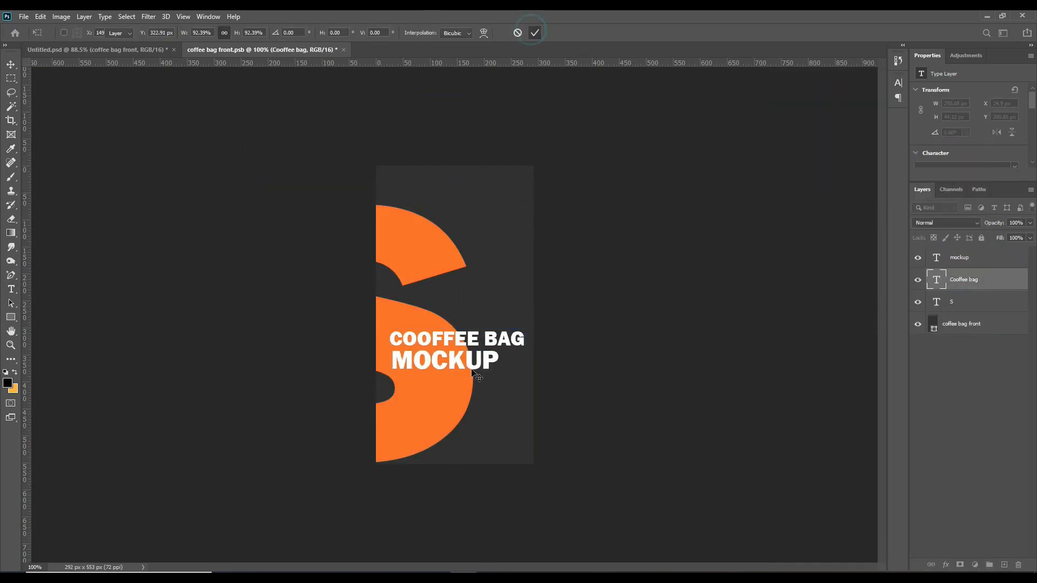
{"action": "left_click", "coordinate": [23, 17]}
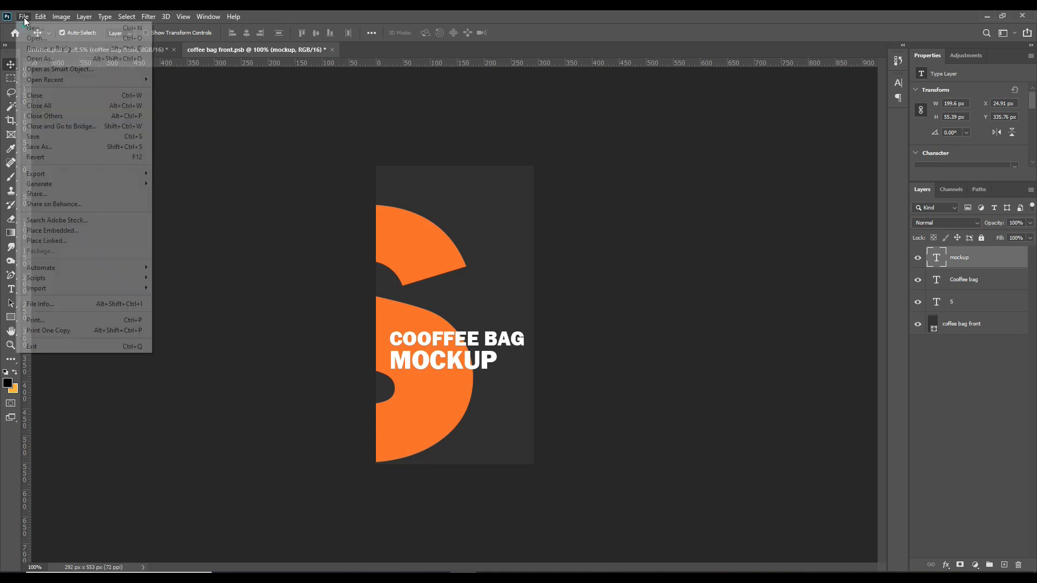
{"action": "left_click", "coordinate": [49, 136]}
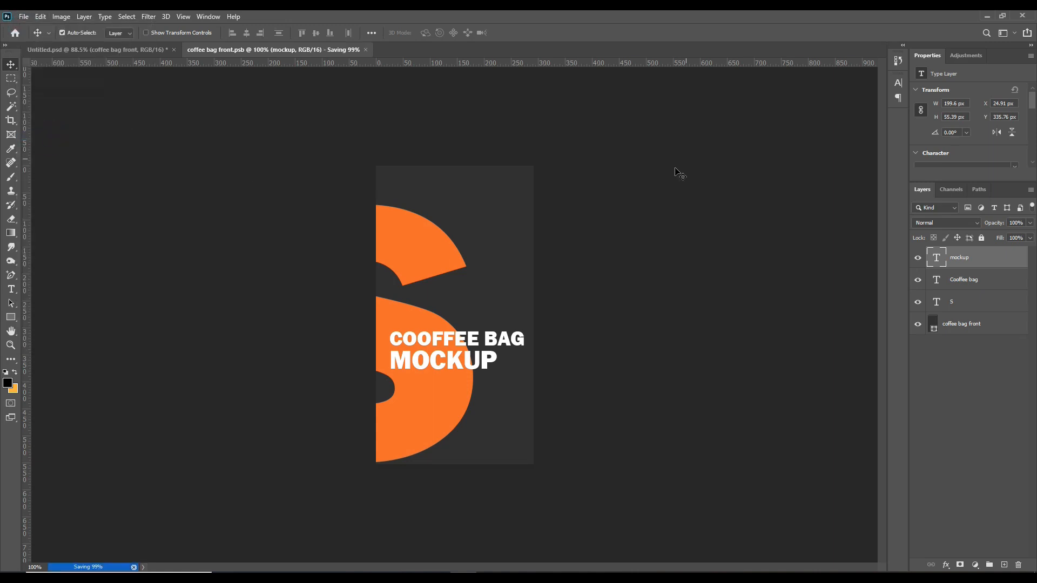
{"action": "left_click", "coordinate": [130, 49]}
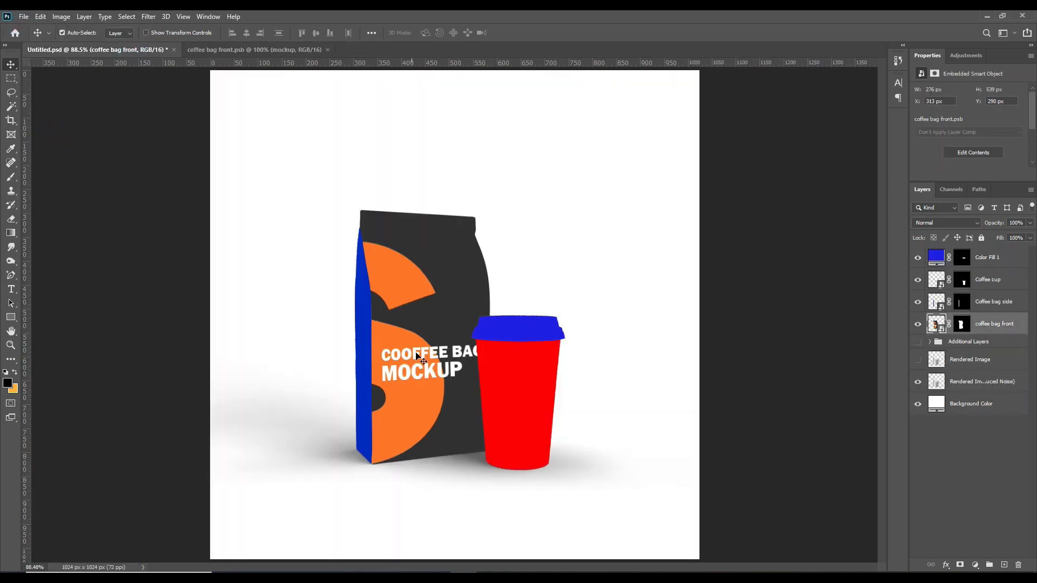
Copy the orange S from the bag front into the Coffee bag side smart object over a dark background and save it
{"action": "double_click", "coordinate": [941, 307]}
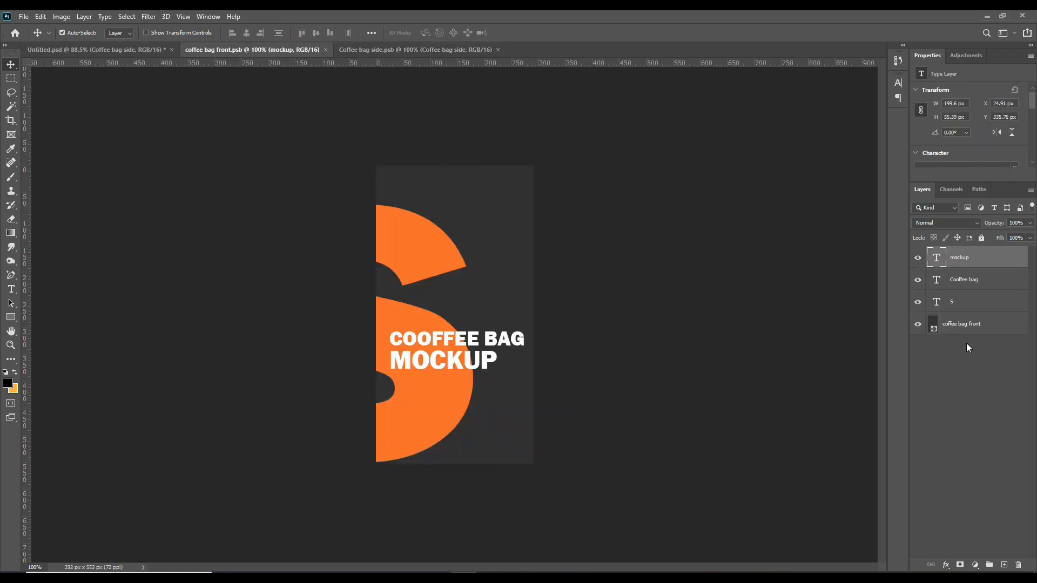
{"action": "left_click_drag", "start_coordinate": [967, 342], "coordinate": [391, 331]}
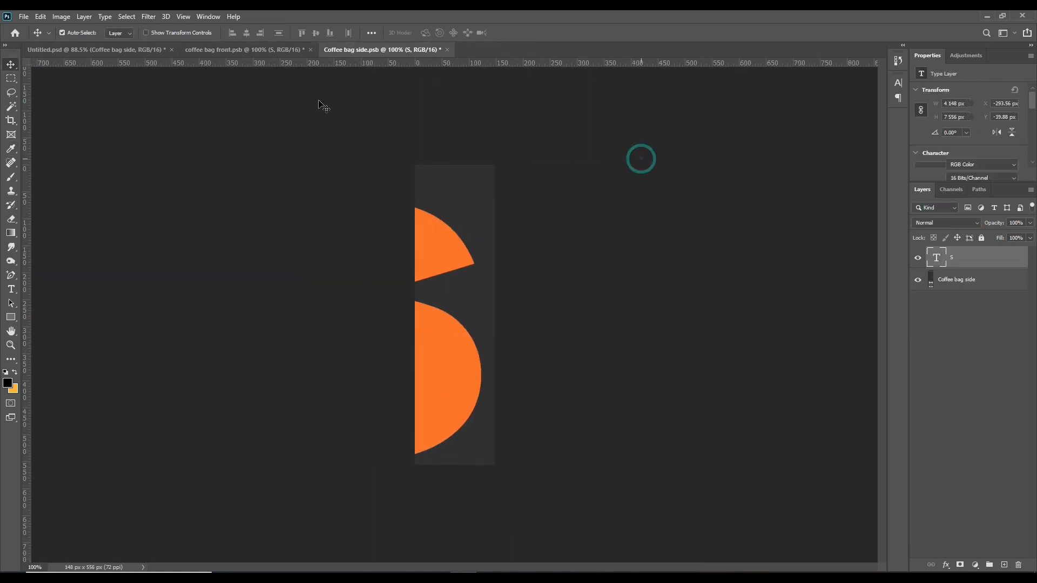
{"action": "left_click", "coordinate": [24, 17]}
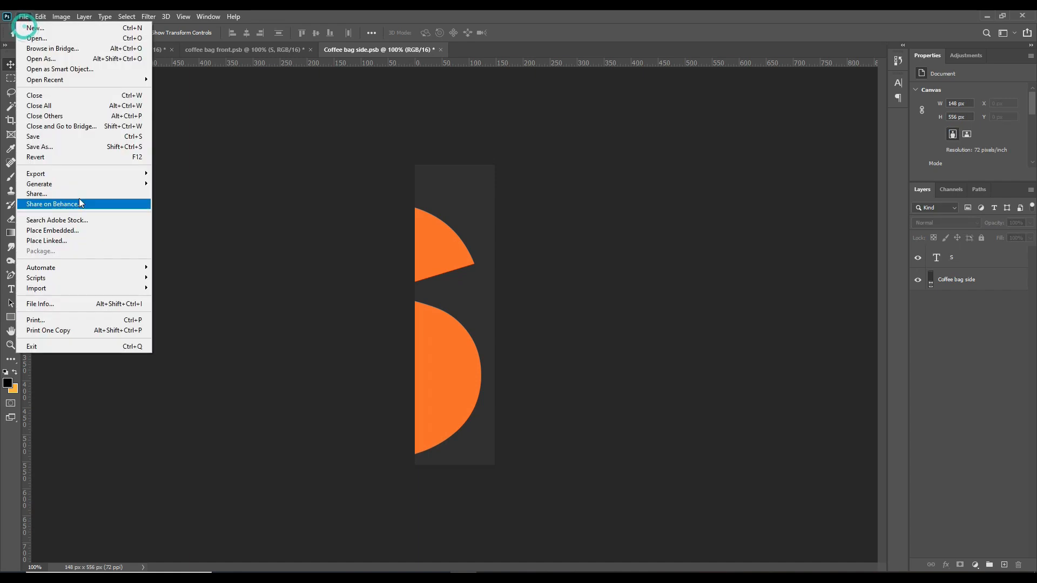
{"action": "left_click", "coordinate": [43, 136]}
{"action": "left_click", "coordinate": [111, 49]}
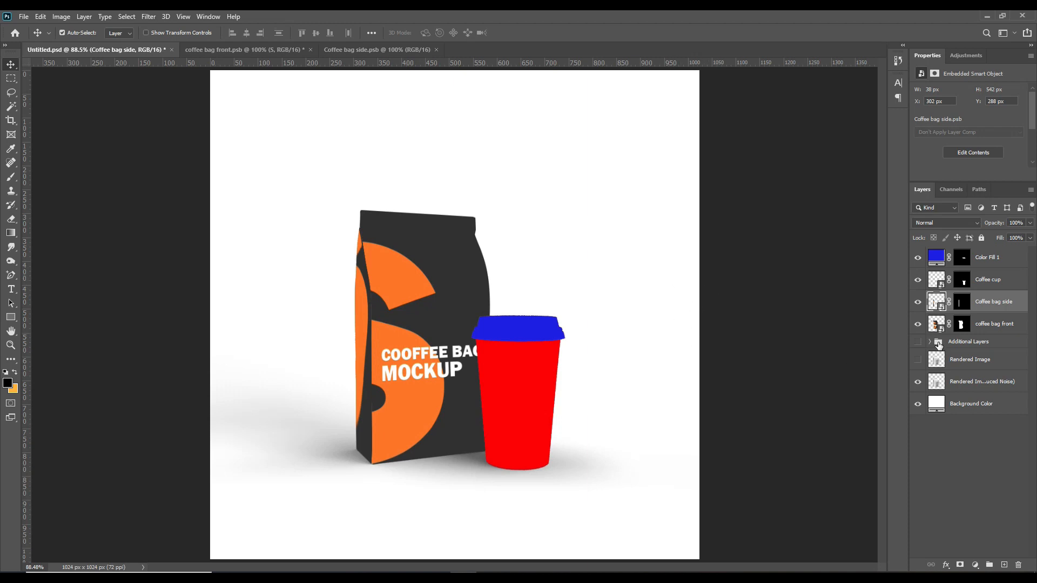
Paste the bag front artwork into the Coffee cup smart object, scale it to fit, reword it to "Cooffee cup mockup" and save
{"action": "left_click", "coordinate": [938, 285]}
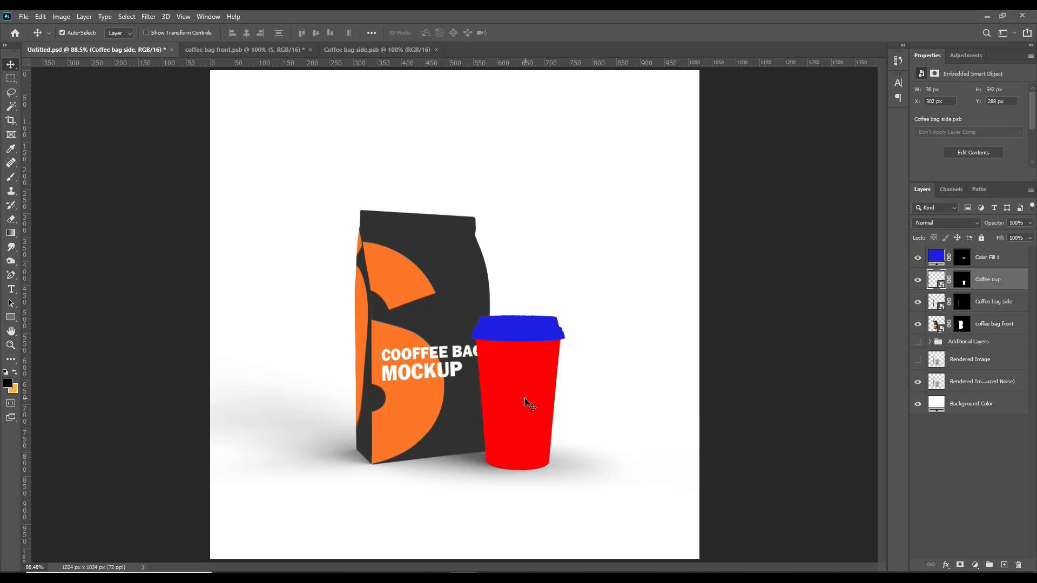
{"action": "double_click", "coordinate": [940, 285]}
{"action": "key", "text": "ctrl+v"}
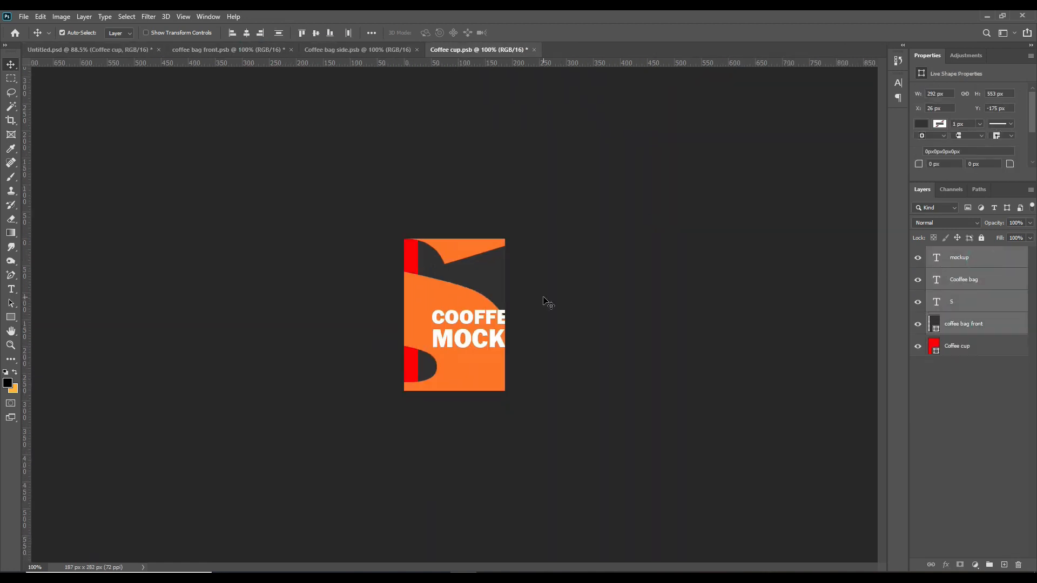
{"action": "left_click", "coordinate": [23, 16]}
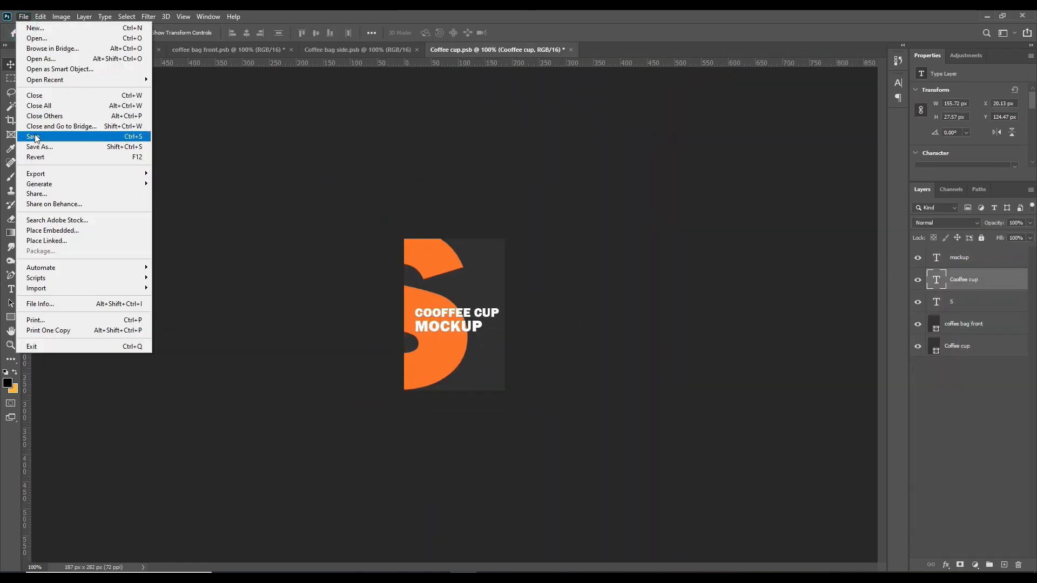
{"action": "left_click", "coordinate": [35, 138]}
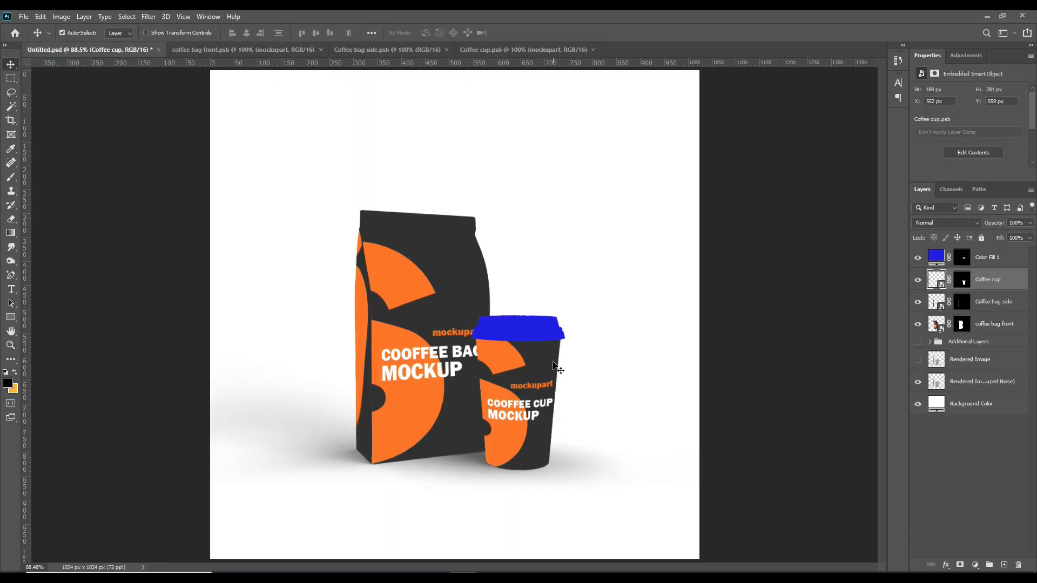
Recolour the lid's Color Fill 1 layer to orange ff7800, sampled from the S on the bag
{"action": "double_click", "coordinate": [937, 257]}
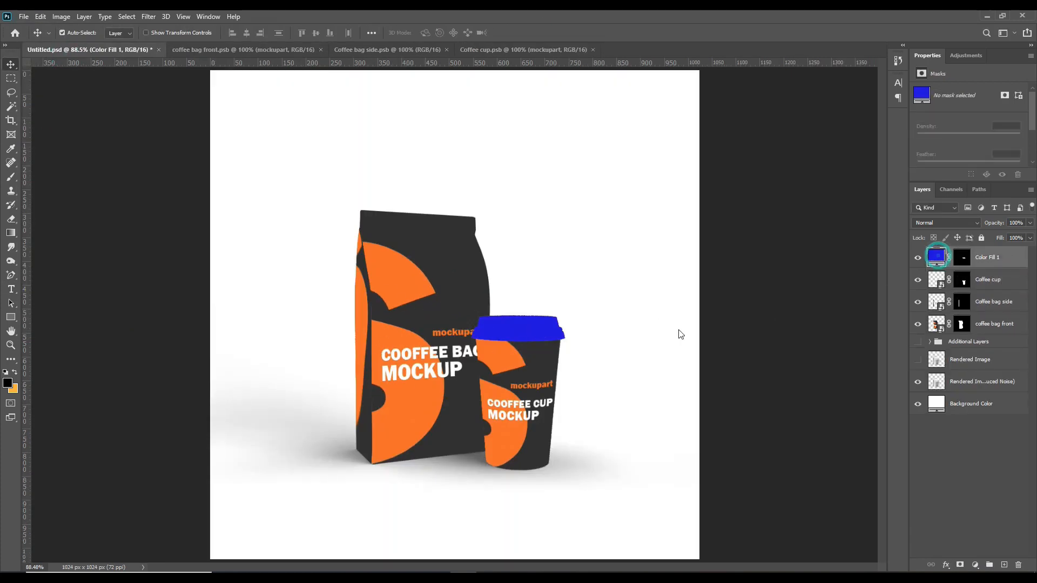
{"action": "left_click", "coordinate": [414, 284]}
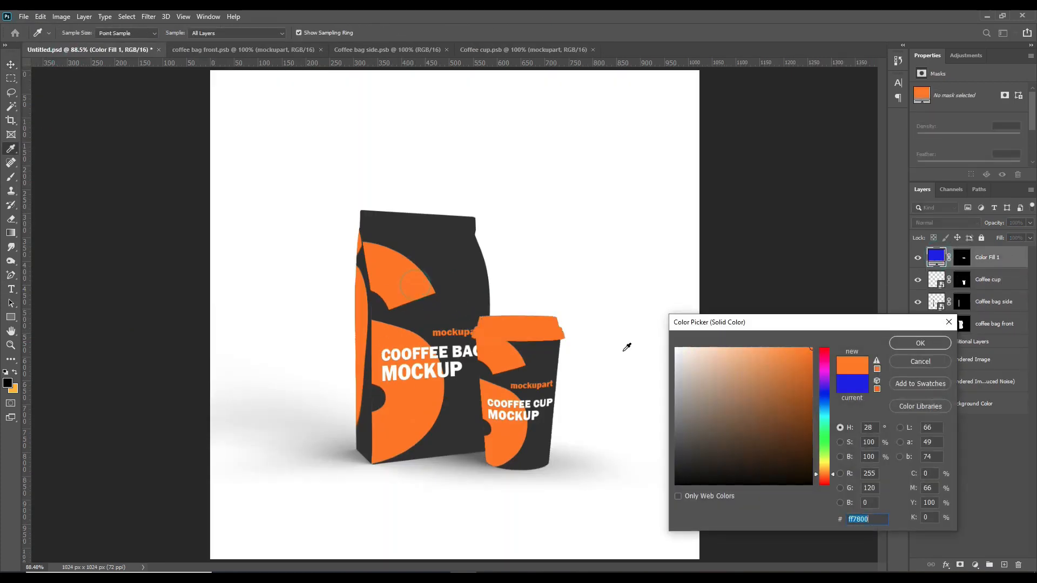
{"action": "left_click", "coordinate": [920, 344]}
{"action": "left_click", "coordinate": [964, 466]}
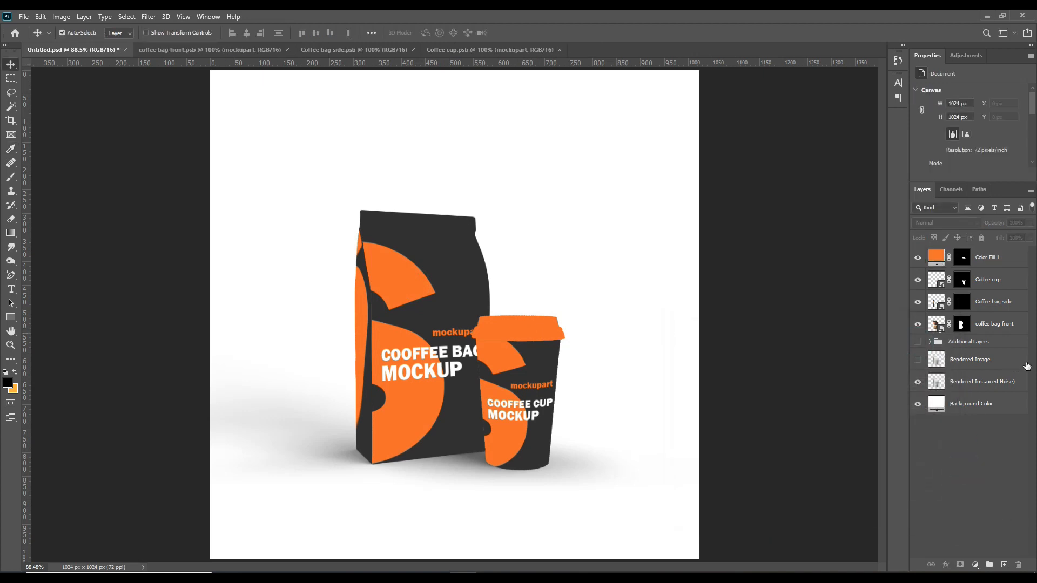
Copy the lid area from the Rendered Image using the Color Fill 1 mask, move it to the top of the layer stack and duplicate it twice
{"action": "left_click", "coordinate": [963, 260], "text": "ctrl"}
{"action": "left_click", "coordinate": [981, 363]}
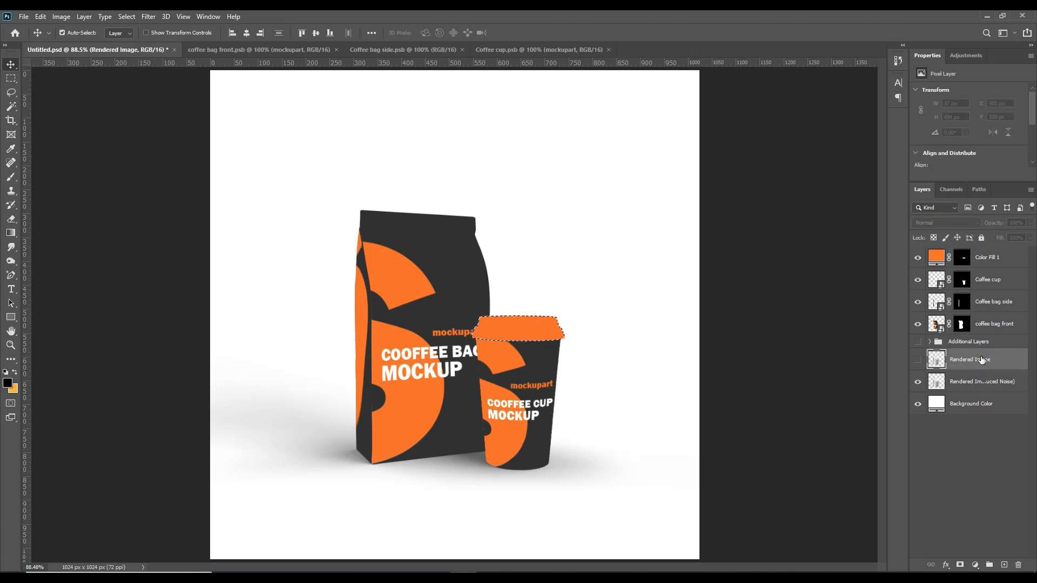
{"action": "key", "text": "ctrl+j"}
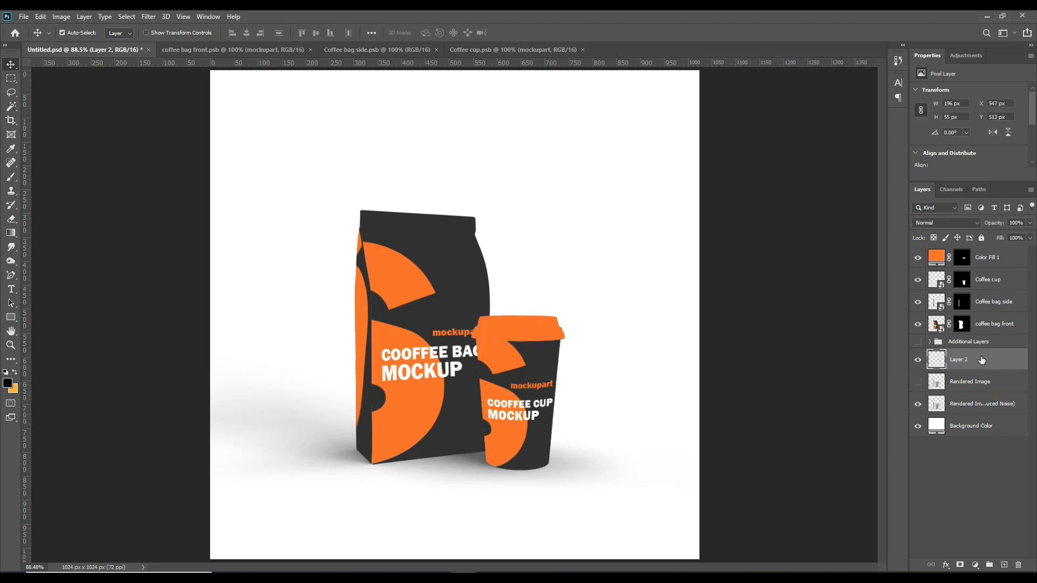
{"action": "left_click_drag", "start_coordinate": [985, 361], "coordinate": [984, 254]}
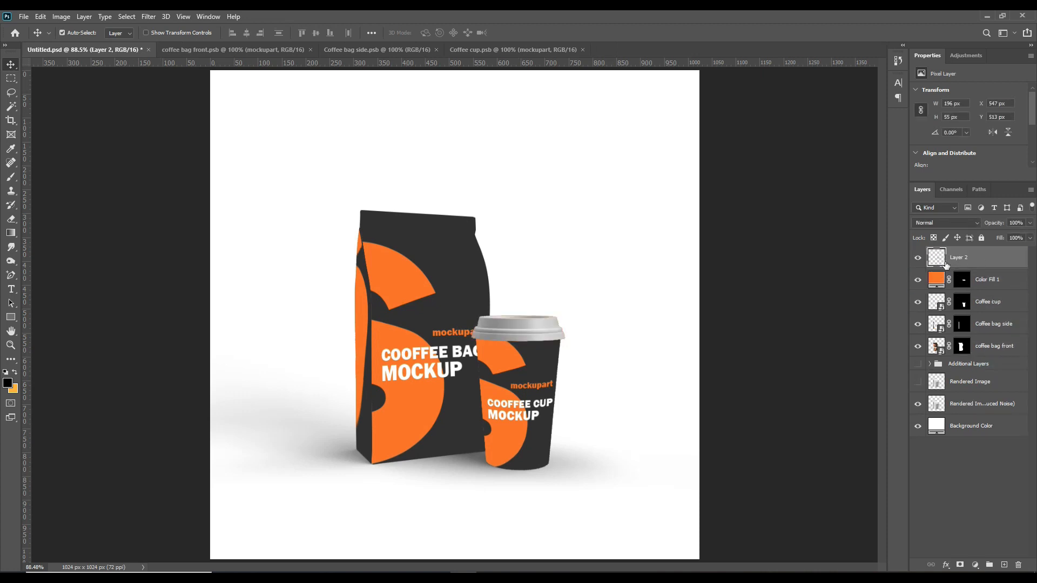
{"action": "key", "text": "ctrl+j"}
{"action": "key", "text": "ctrl+j"}
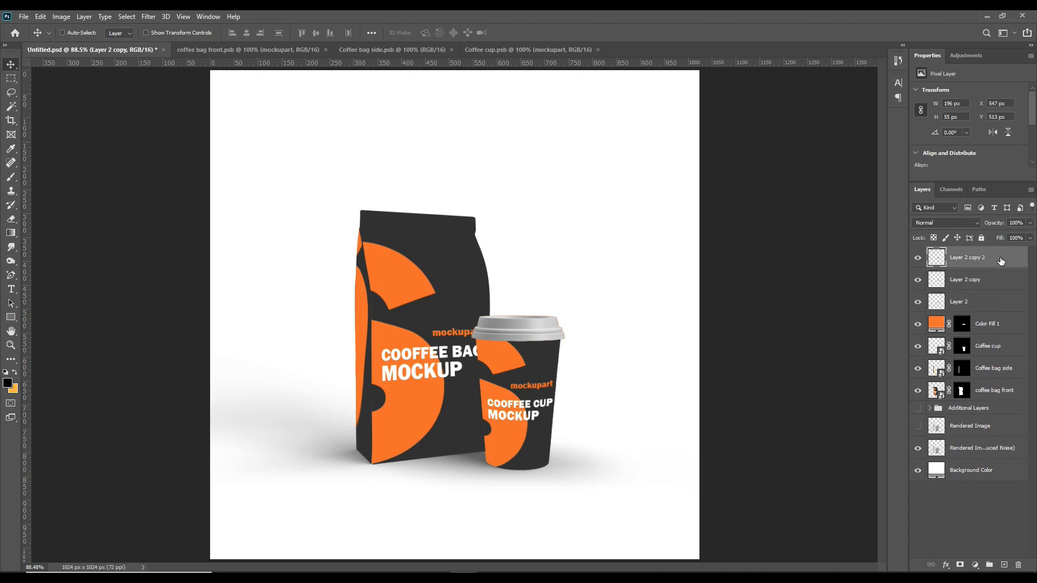
Name the three lid copies Light, Midtone and Shadow, and order them with Midtone between Light and Shadow
{"action": "double_click", "coordinate": [967, 258]}
{"action": "type", "text": "L"}
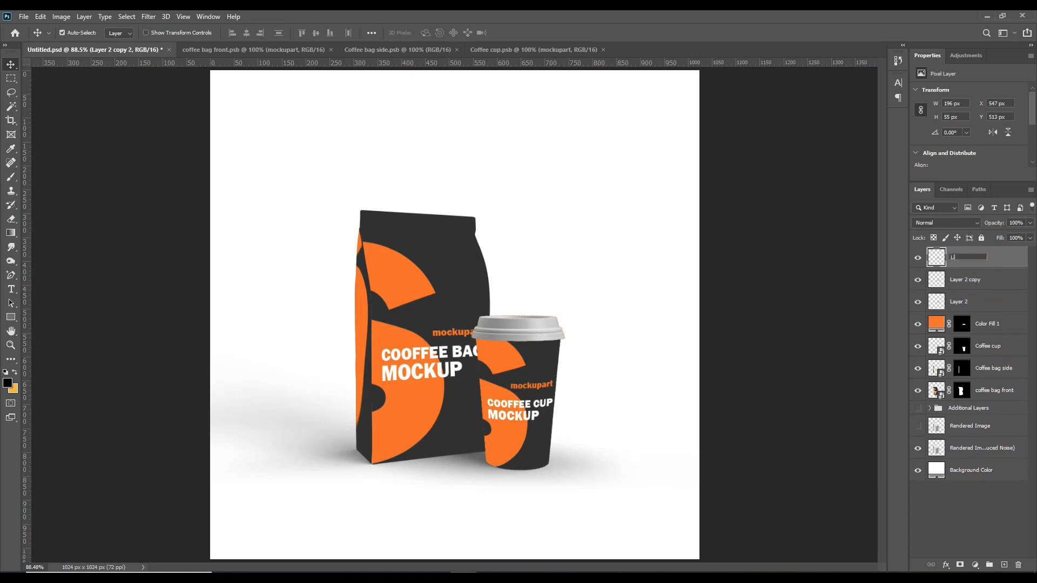
{"action": "type", "text": "ight"}
{"action": "key", "text": "Return"}
{"action": "left_click", "coordinate": [976, 283]}
{"action": "double_click", "coordinate": [976, 283]}
{"action": "type", "text": "Shad"}
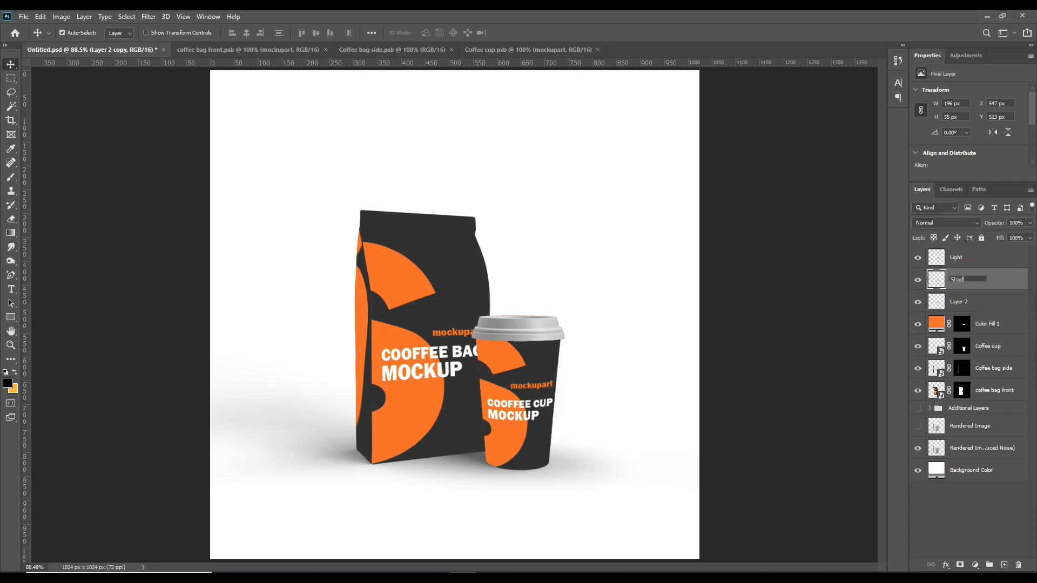
{"action": "type", "text": "ow"}
{"action": "key", "text": "Return"}
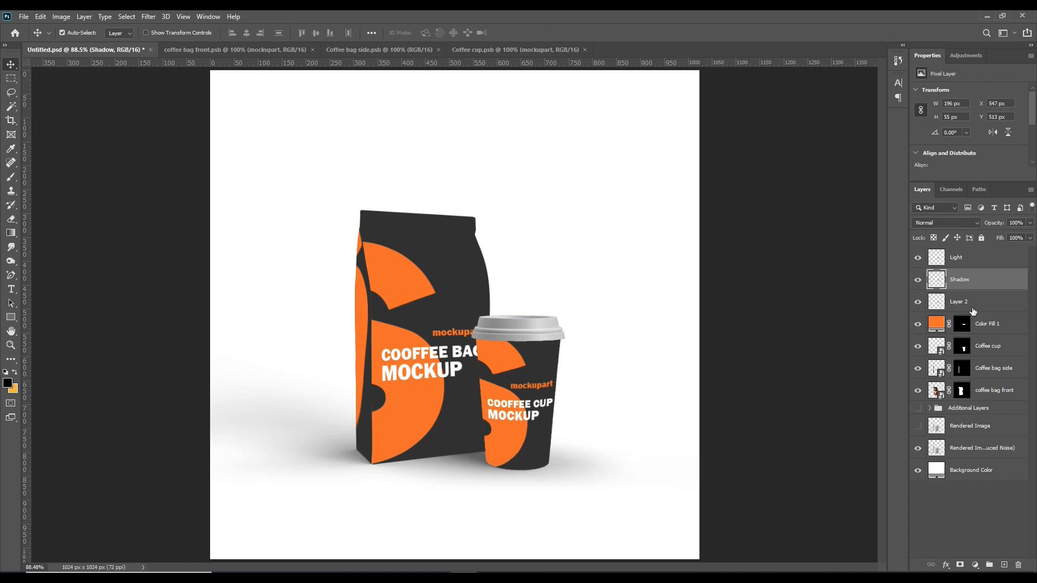
{"action": "double_click", "coordinate": [970, 303]}
{"action": "type", "text": "M"}
{"action": "key", "text": "Return"}
{"action": "left_click_drag", "start_coordinate": [1002, 305], "coordinate": [972, 291]}
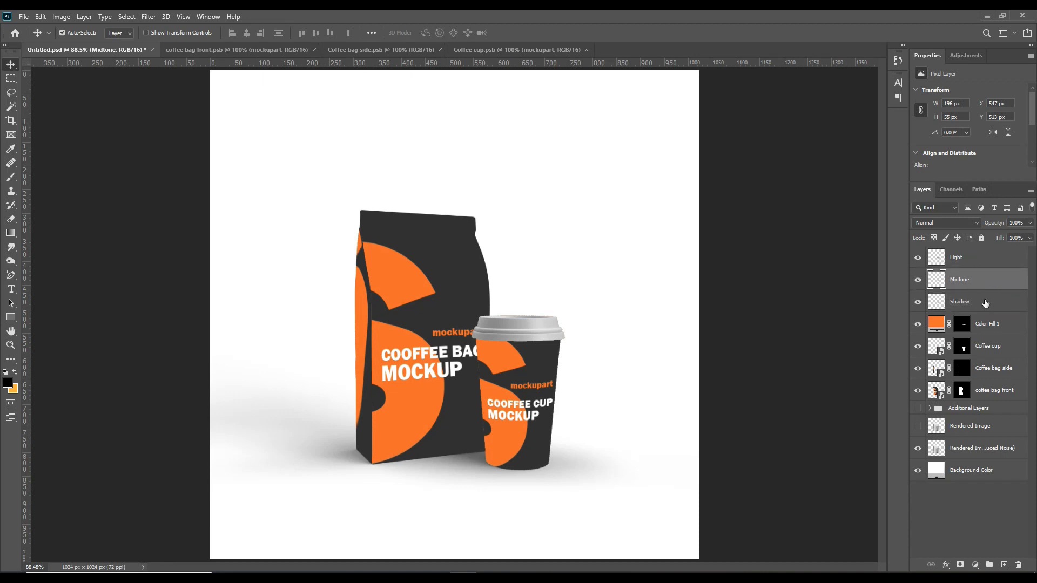
Hide the lid's Light and Midtone layers and set the Shadow layer's blend mode to Multiply
{"action": "left_click", "coordinate": [985, 302]}
{"action": "left_click", "coordinate": [918, 258]}
{"action": "left_click", "coordinate": [917, 280]}
{"action": "left_click", "coordinate": [954, 223]}
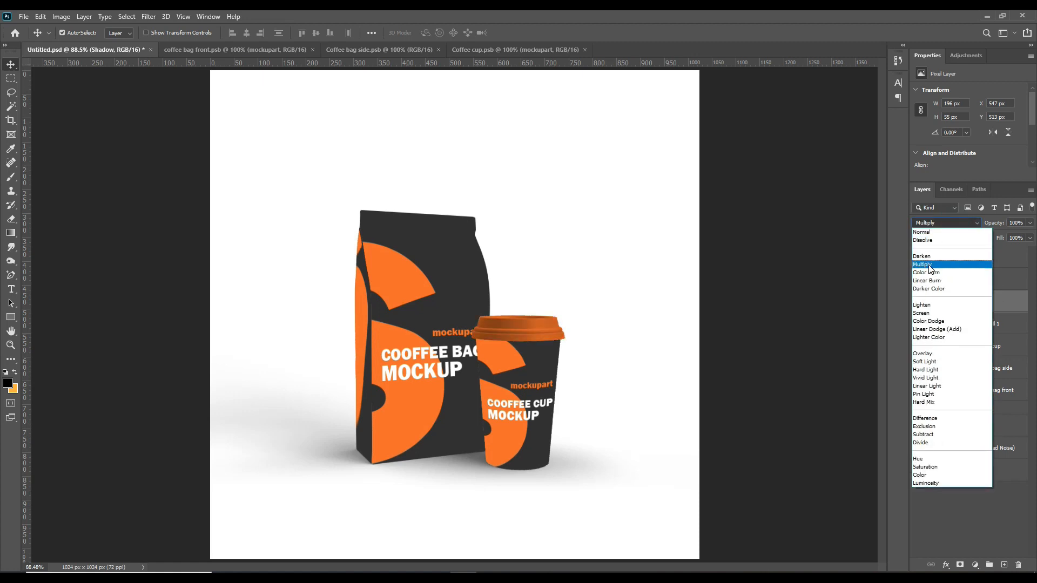
{"action": "left_click", "coordinate": [928, 266]}
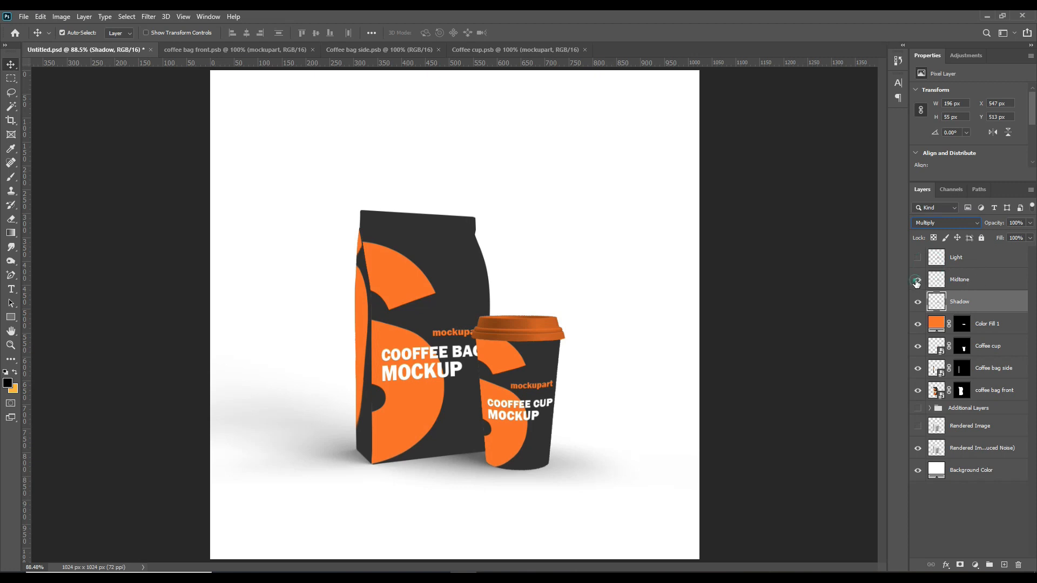
Set the lid's Midtone layer to Linear Dodge (Add) and apply Levels with input black 178 and output white 117
{"action": "left_click", "coordinate": [967, 279]}
{"action": "left_click", "coordinate": [939, 223]}
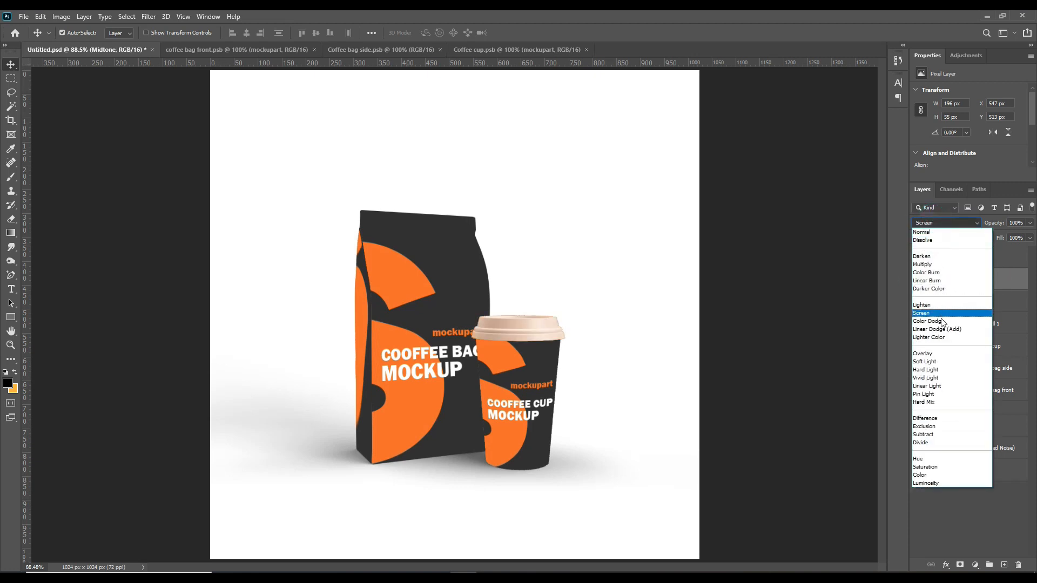
{"action": "left_click", "coordinate": [942, 330]}
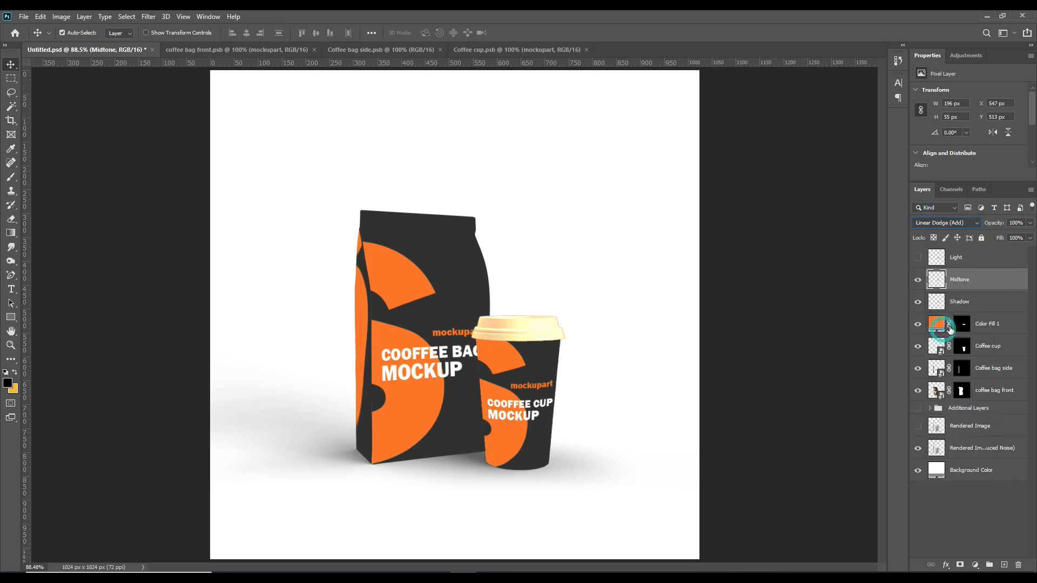
{"action": "left_click", "coordinate": [62, 17]}
{"action": "mouse_move", "coordinate": [97, 44]}
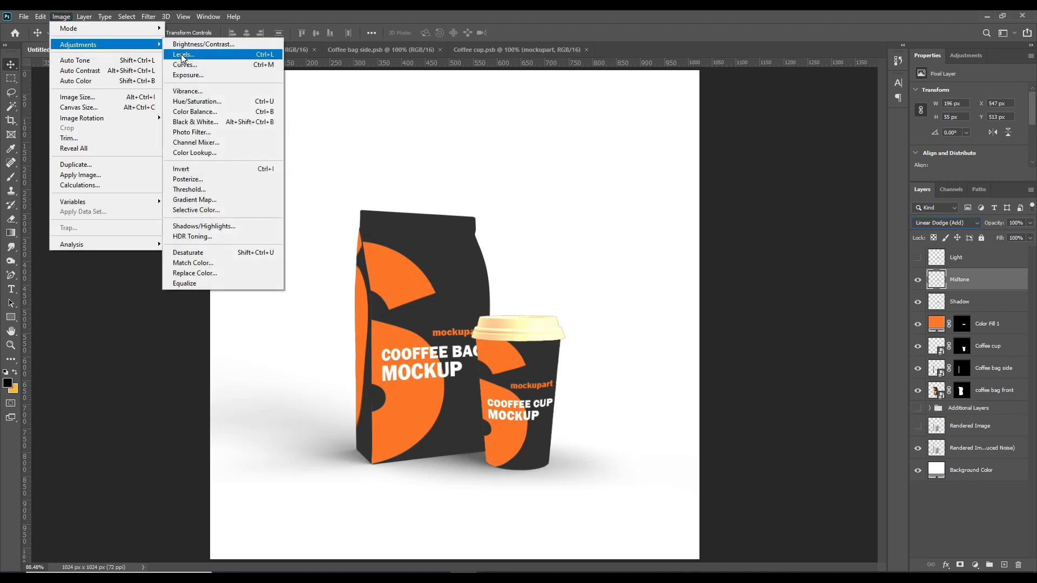
{"action": "left_click", "coordinate": [182, 55]}
{"action": "left_click_drag", "start_coordinate": [589, 260], "coordinate": [684, 262]}
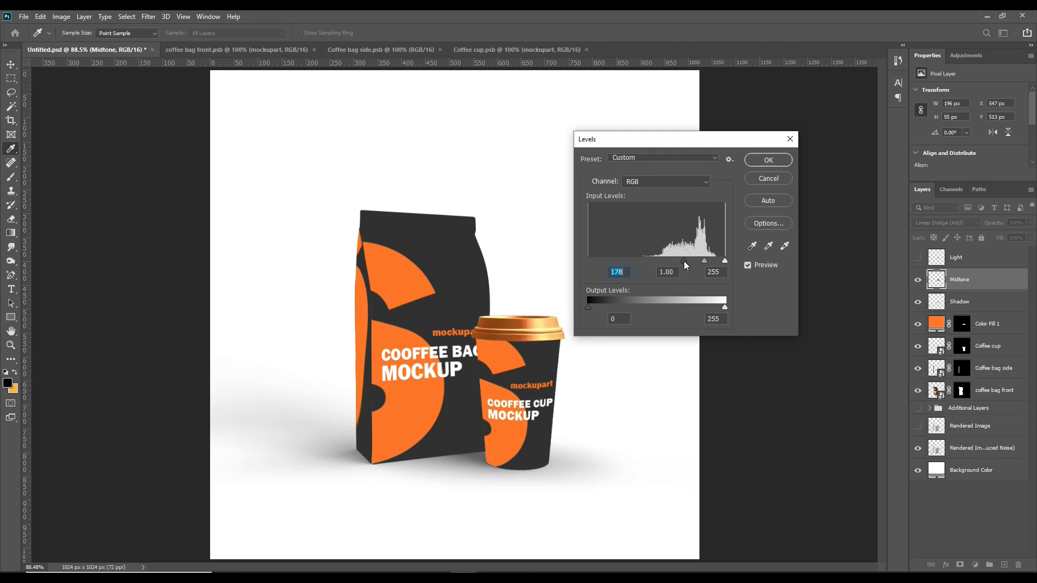
{"action": "left_click_drag", "start_coordinate": [725, 307], "coordinate": [651, 311]}
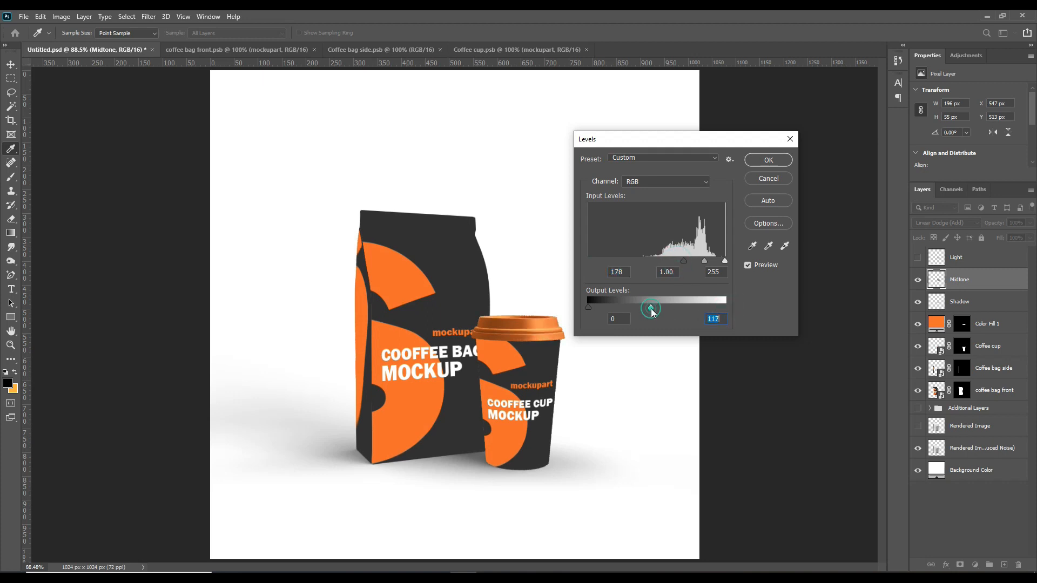
{"action": "left_click", "coordinate": [767, 160]}
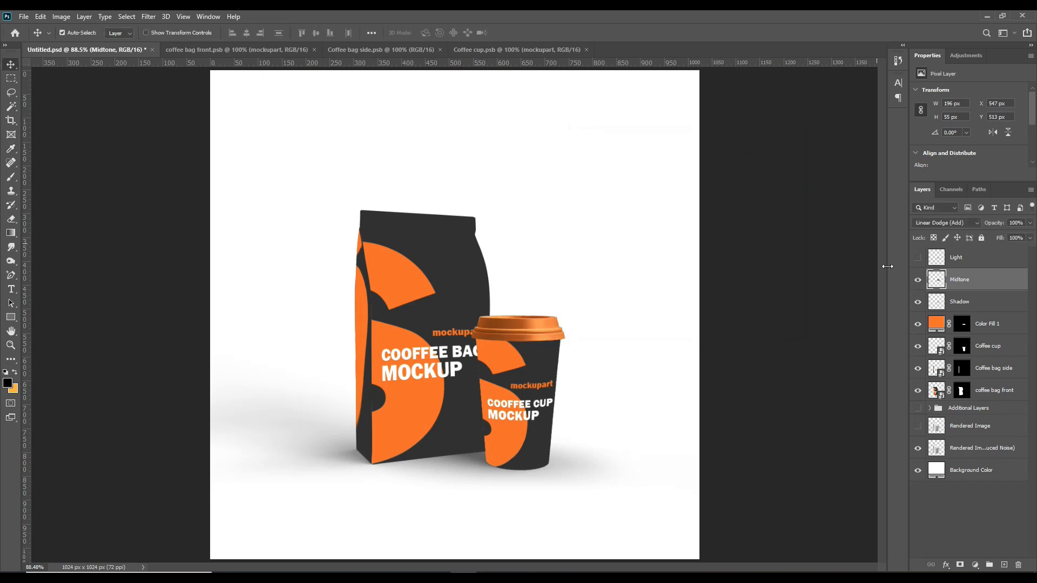
Show the lid's Light layer, set it to Screen and apply Levels with input black 198
{"action": "left_click", "coordinate": [917, 257]}
{"action": "left_click", "coordinate": [970, 257]}
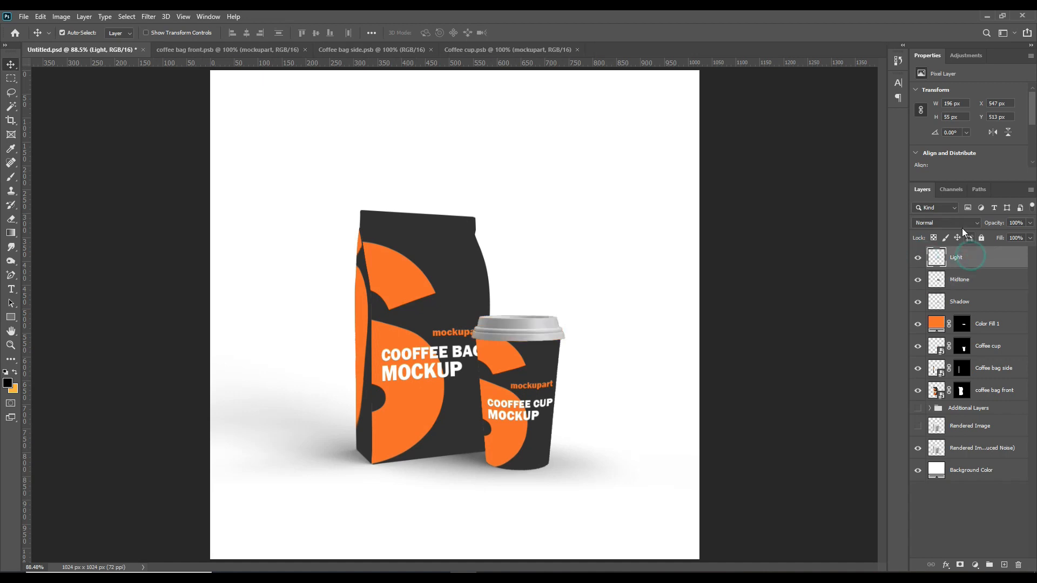
{"action": "left_click", "coordinate": [956, 223]}
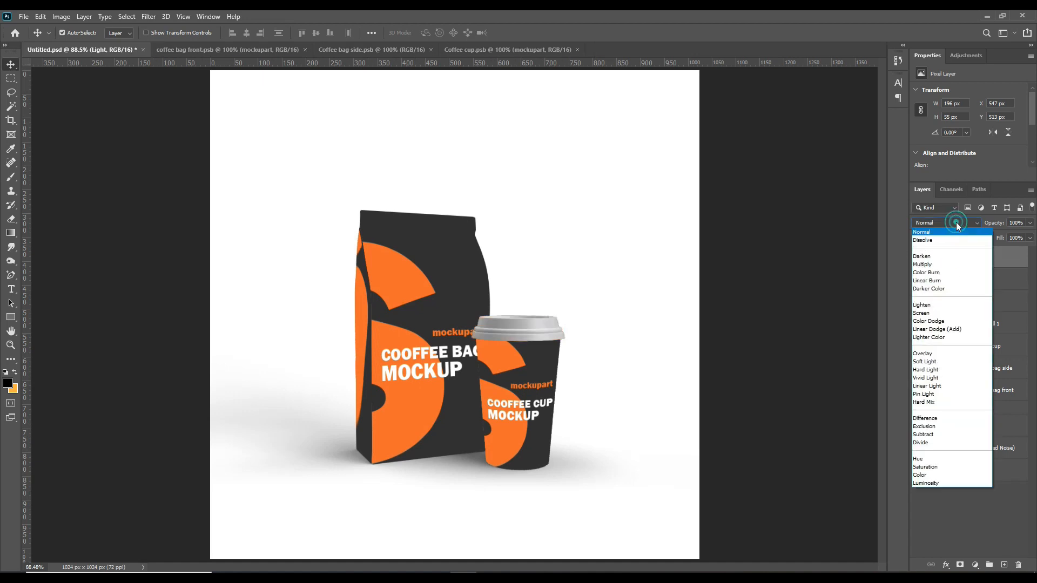
{"action": "left_click", "coordinate": [934, 314]}
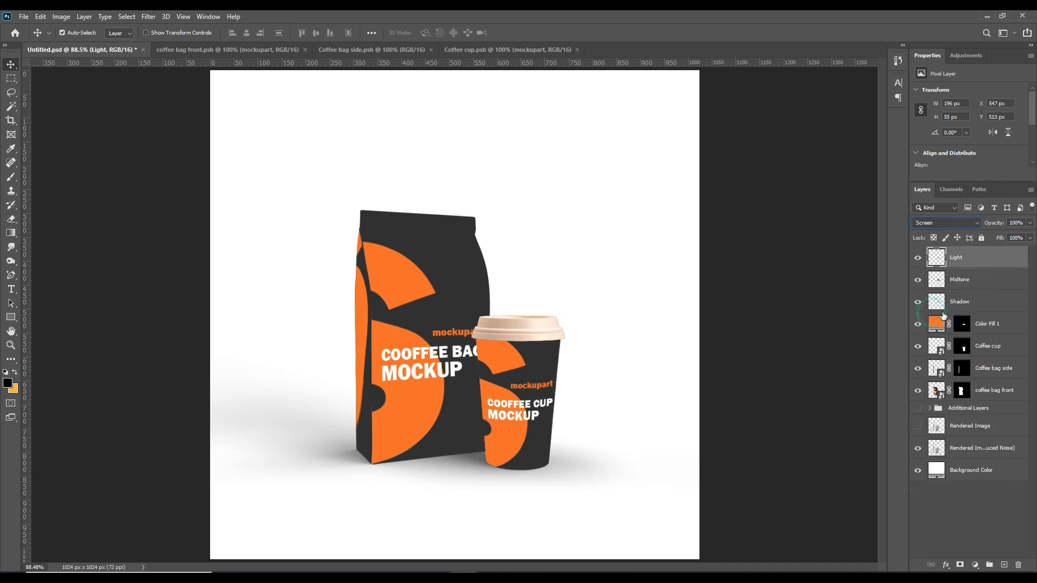
{"action": "left_click", "coordinate": [59, 17]}
{"action": "mouse_move", "coordinate": [86, 45]}
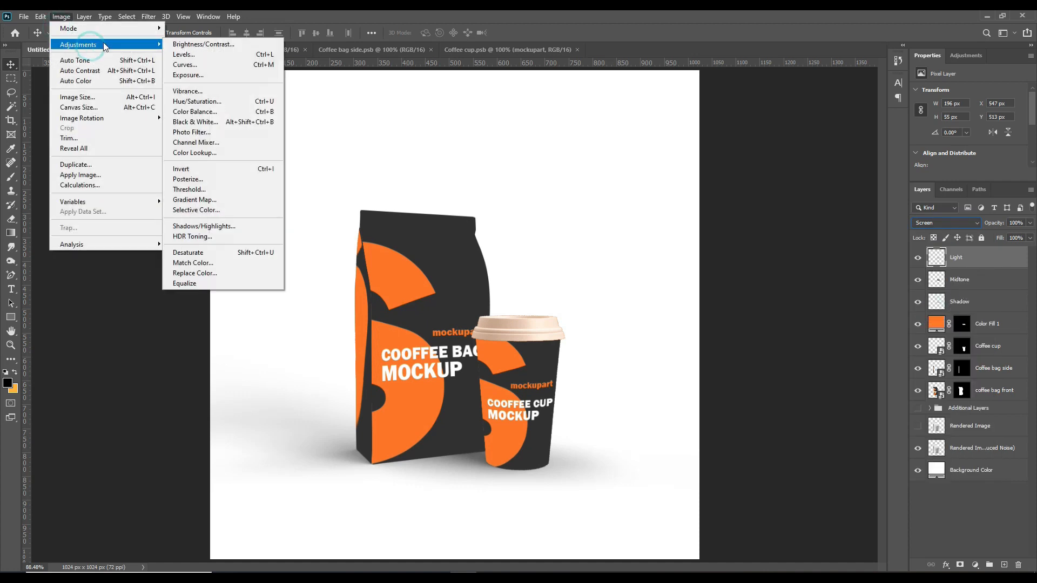
{"action": "left_click", "coordinate": [186, 54]}
{"action": "left_click_drag", "start_coordinate": [590, 261], "coordinate": [694, 262]}
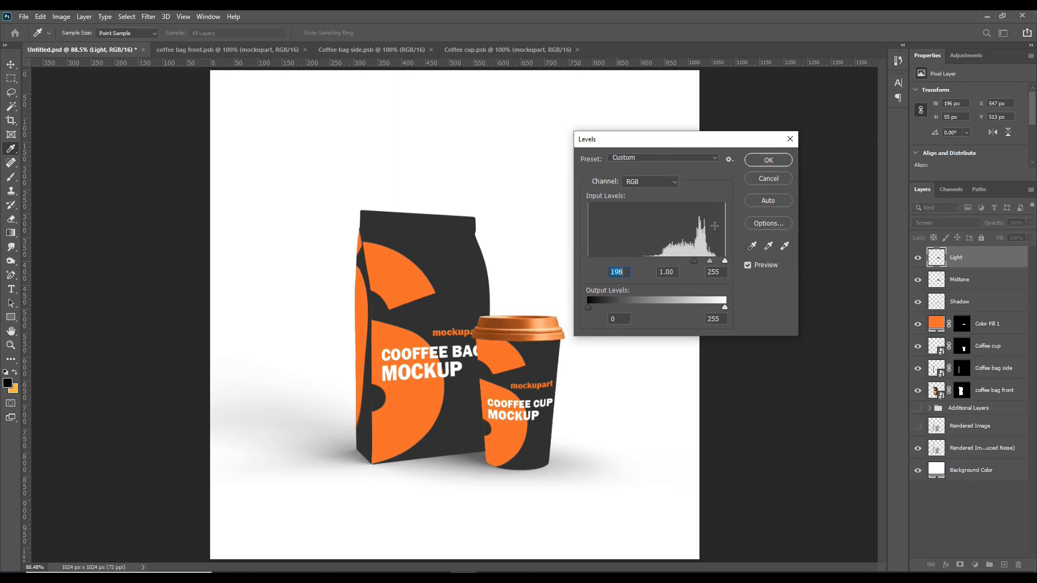
{"action": "left_click", "coordinate": [760, 160]}
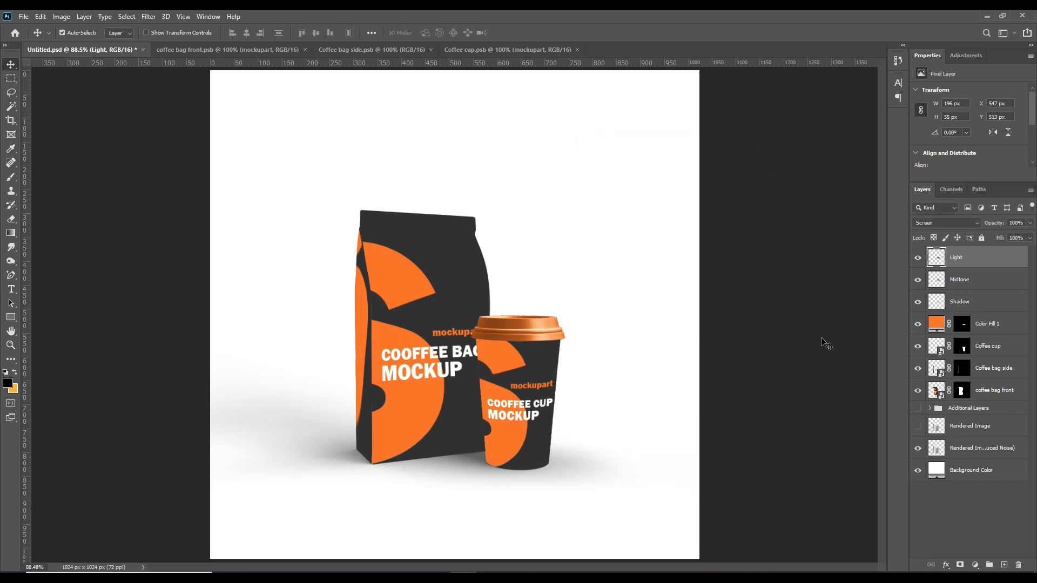
Group the lid's Light, Midtone and Shadow layers and name the group FX
{"action": "left_click", "coordinate": [986, 306], "text": "shift"}
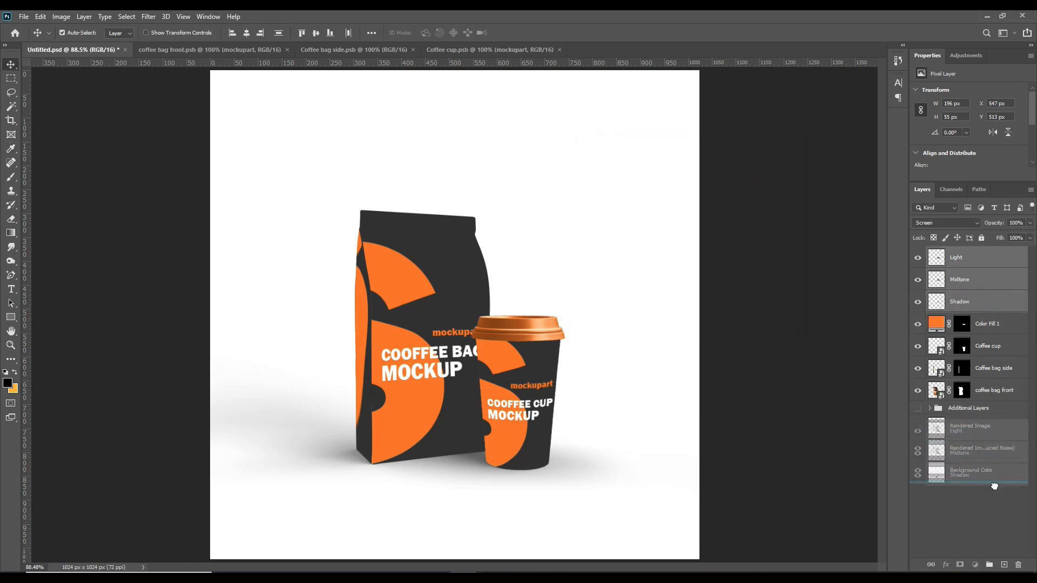
{"action": "left_click", "coordinate": [988, 564]}
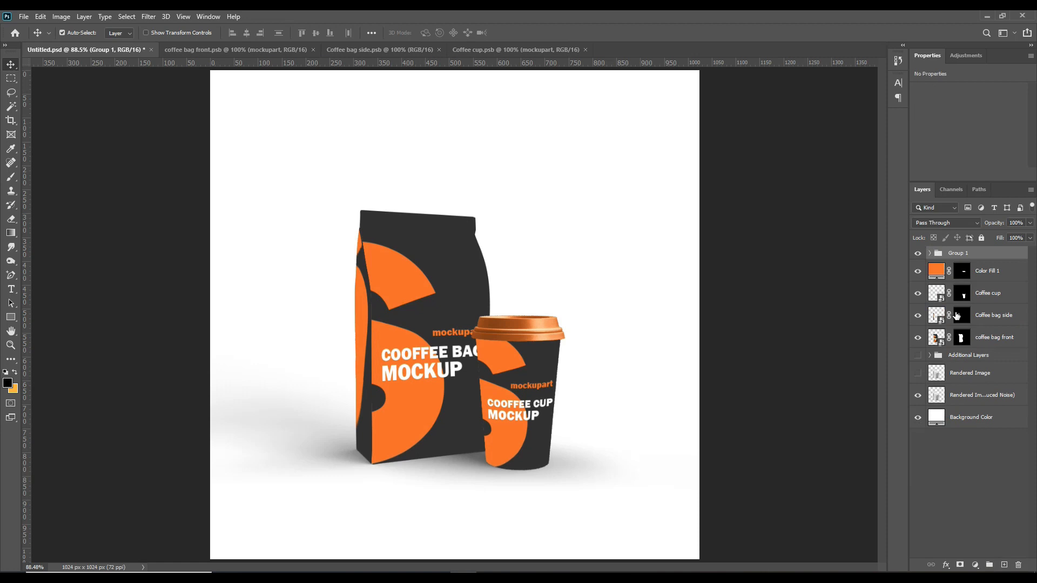
{"action": "double_click", "coordinate": [958, 253]}
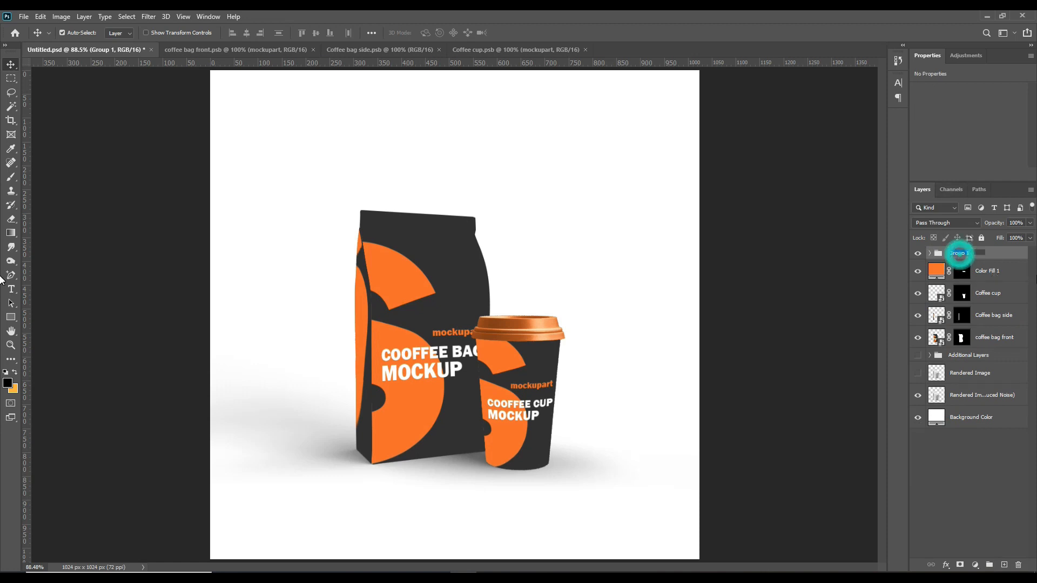
{"action": "type", "text": "FX"}
{"action": "key", "text": "Return"}
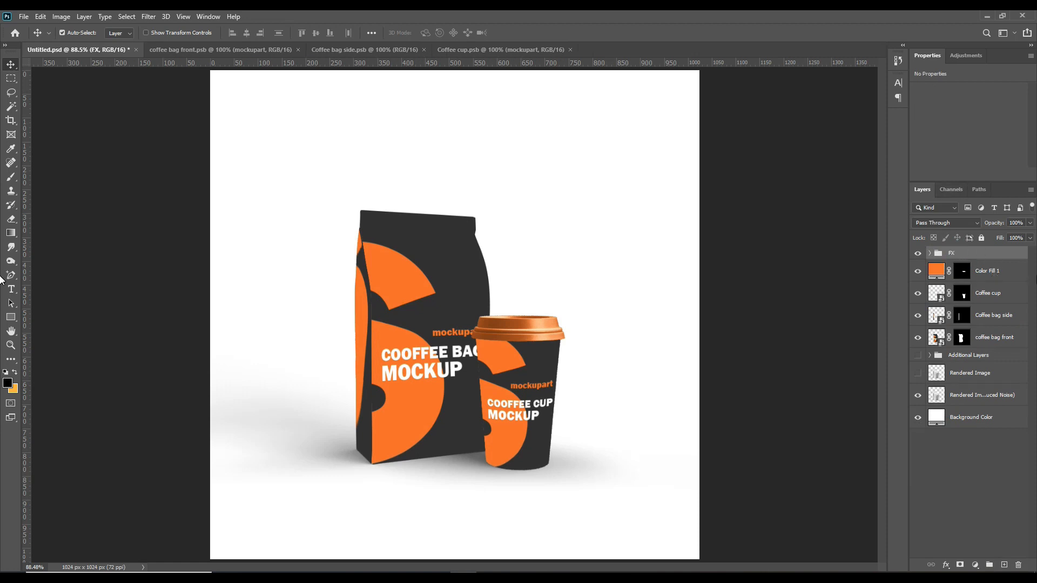
Copy the cup area from the Rendered Image using the Coffee cup mask, place it above the Coffee cup layer and duplicate it twice
{"action": "left_click", "coordinate": [962, 295], "text": "ctrl"}
{"action": "left_click", "coordinate": [973, 373]}
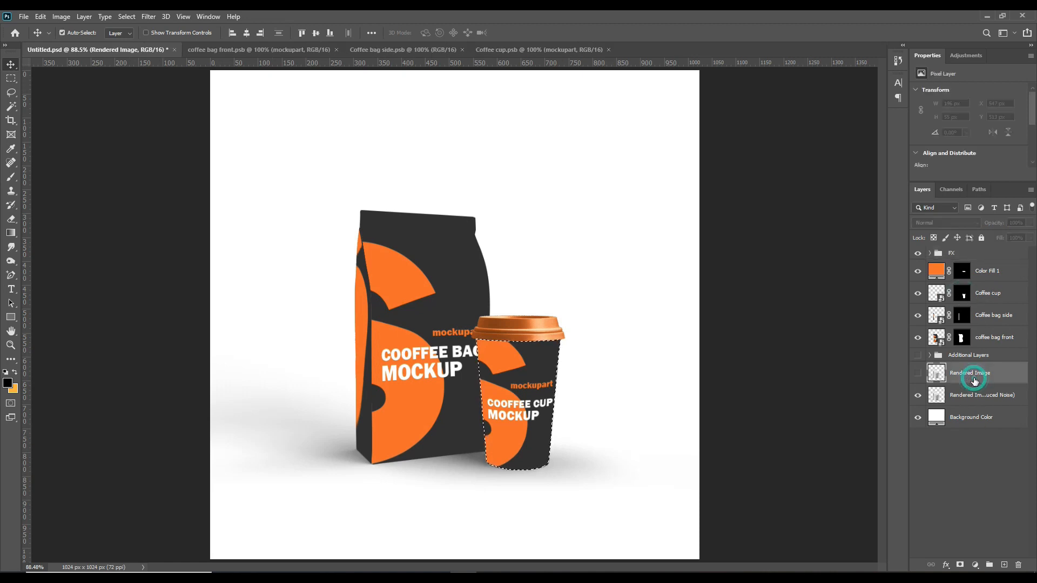
{"action": "key", "text": "ctrl+j"}
{"action": "left_click_drag", "start_coordinate": [974, 381], "coordinate": [974, 292]}
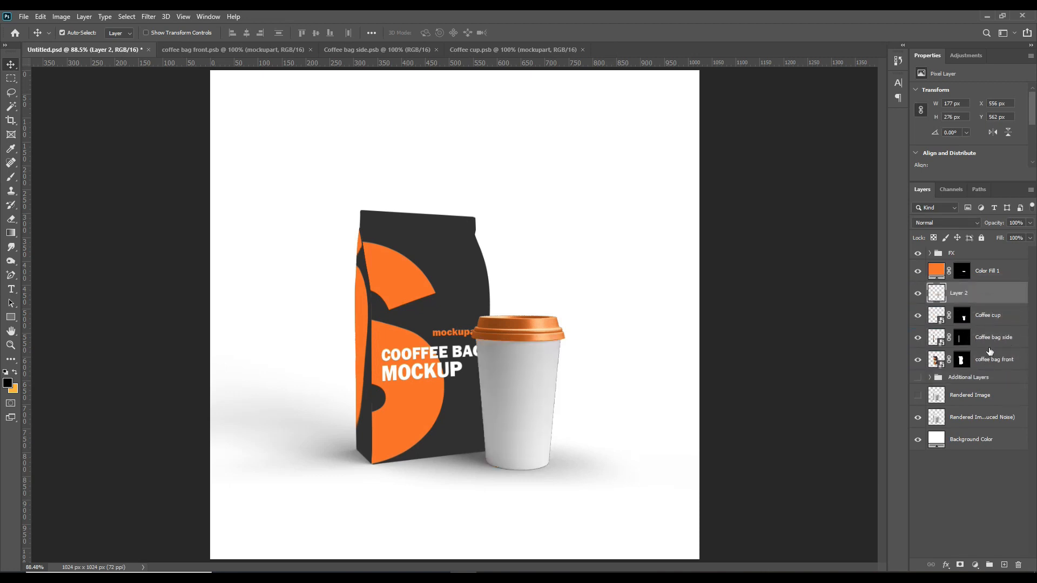
{"action": "left_click", "coordinate": [986, 296]}
{"action": "key", "text": "ctrl+j"}
{"action": "key", "text": "ctrl+j"}
Name the cup copies Light, Midtone and Shadow from top to bottom, and match Shadow's blend mode to the lid's Shadow layer
{"action": "double_click", "coordinate": [972, 297]}
{"action": "type", "text": "Light"}
{"action": "double_click", "coordinate": [967, 316]}
{"action": "type", "text": "Midtone"}
{"action": "double_click", "coordinate": [961, 339]}
{"action": "type", "text": "Shadow"}
{"action": "key", "text": "Return"}
{"action": "left_click", "coordinate": [946, 223]}
Set the cup's Midtone layer to Linear Dodge (Add) and use Levels to raise its input black and lower its output white
{"action": "left_click", "coordinate": [967, 315]}
{"action": "left_click", "coordinate": [946, 223]}
{"action": "left_click", "coordinate": [946, 323]}
{"action": "left_click", "coordinate": [61, 17]}
{"action": "left_click", "coordinate": [195, 53]}
{"action": "left_click_drag", "start_coordinate": [588, 261], "coordinate": [690, 261]}
{"action": "left_click_drag", "start_coordinate": [725, 307], "coordinate": [660, 307]}
{"action": "left_click", "coordinate": [768, 160]}
Set the cup's Light layer to Screen and raise its input black strongly with Levels so only the highlights remain
{"action": "left_click", "coordinate": [918, 293]}
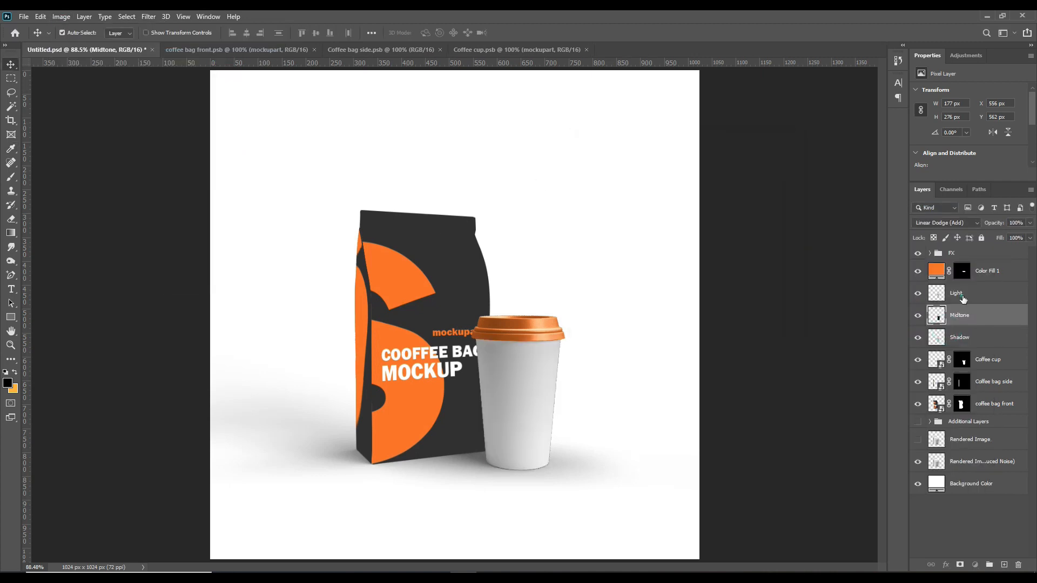
{"action": "left_click", "coordinate": [963, 295]}
{"action": "left_click", "coordinate": [946, 222]}
{"action": "left_click", "coordinate": [61, 17]}
{"action": "left_click", "coordinate": [186, 53]}
{"action": "left_click_drag", "start_coordinate": [589, 261], "coordinate": [712, 261]}
{"action": "left_click", "coordinate": [764, 160]}
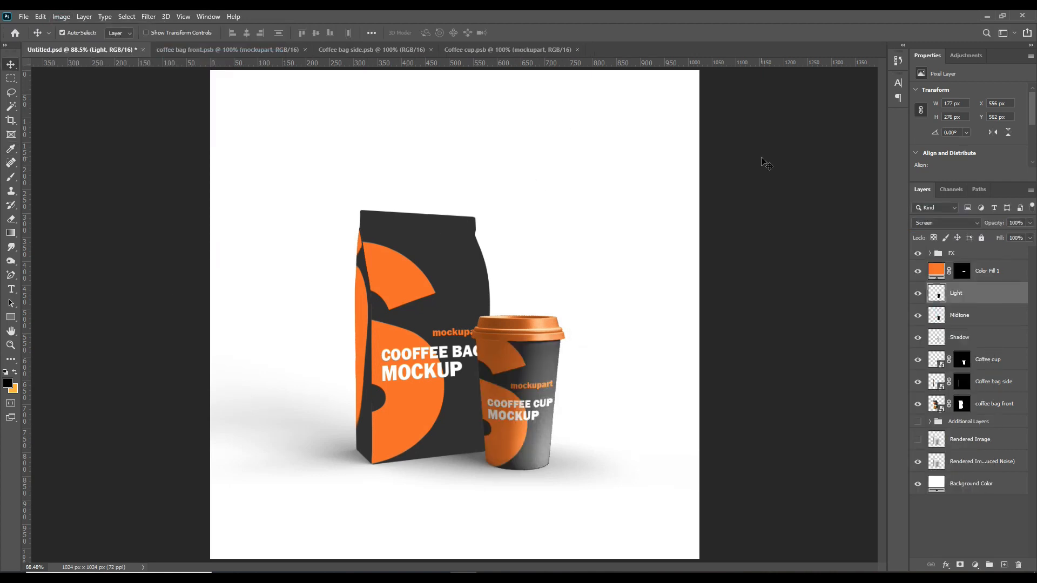
Group the cup's Light, Midtone and Shadow layers and name the group FX
{"action": "left_click", "coordinate": [974, 342], "text": "shift"}
{"action": "key", "text": "ctrl+g"}
{"action": "double_click", "coordinate": [957, 289]}
{"action": "type", "text": "FX"}
{"action": "key", "text": "Return"}
Copy the whole bag from the Rendered Image using both bag masks, place it above the Coffee bag side layer and duplicate it twice
{"action": "left_click", "coordinate": [961, 330], "text": "ctrl"}
{"action": "left_click", "coordinate": [961, 352], "text": "ctrl+shift"}
{"action": "left_click", "coordinate": [982, 390]}
{"action": "key", "text": "ctrl+j"}
{"action": "left_click_drag", "start_coordinate": [984, 393], "coordinate": [977, 319]}
{"action": "key", "text": "ctrl+j"}
{"action": "key", "text": "ctrl+j"}
Name the three bag copies Light, Midtone and Shadow from top to bottom, and set the Shadow layer to Multiply
{"action": "double_click", "coordinate": [960, 374]}
{"action": "type", "text": "Shadow"}
{"action": "double_click", "coordinate": [963, 352]}
{"action": "type", "text": "Midtone"}
{"action": "double_click", "coordinate": [968, 329]}
{"action": "type", "text": "Light"}
{"action": "left_click", "coordinate": [946, 223]}
{"action": "left_click", "coordinate": [943, 264]}
Set the bag's Midtone layer to Linear Dodge (Add) and apply Levels with input black 210 and output white 82
{"action": "left_click", "coordinate": [961, 351]}
{"action": "left_click", "coordinate": [61, 16]}
{"action": "left_click", "coordinate": [187, 53]}
{"action": "left_click_drag", "start_coordinate": [588, 262], "coordinate": [703, 262]}
{"action": "left_click_drag", "start_coordinate": [725, 307], "coordinate": [631, 308]}
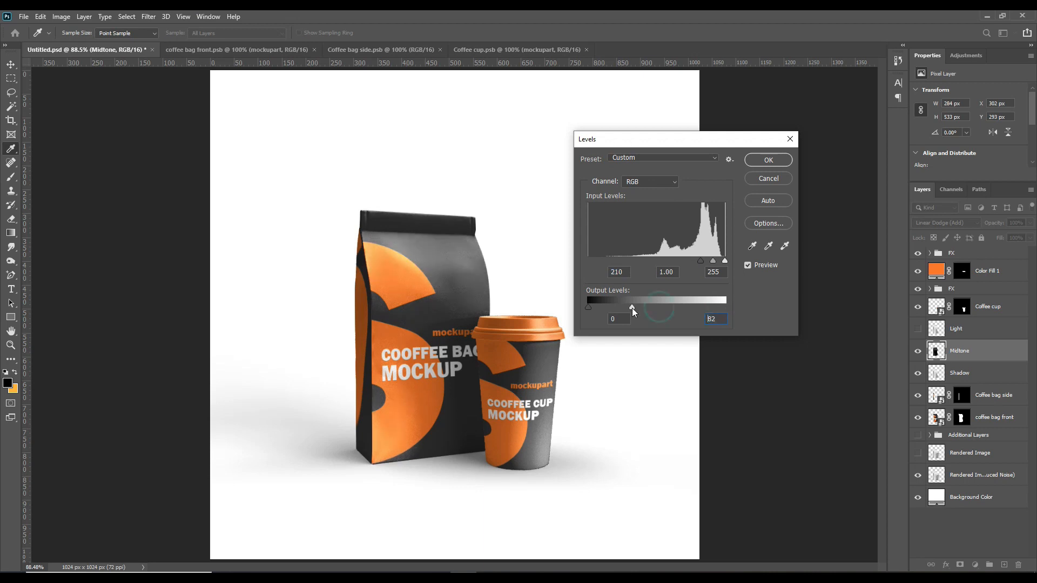
{"action": "left_click", "coordinate": [769, 161]}
Show the bag's Light layer, set it to Screen and use Levels to raise its input black and lower its output white
{"action": "left_click", "coordinate": [917, 329]}
{"action": "left_click", "coordinate": [961, 329]}
{"action": "left_click", "coordinate": [946, 222]}
{"action": "left_click", "coordinate": [943, 312]}
{"action": "left_click", "coordinate": [186, 53]}
{"action": "left_click_drag", "start_coordinate": [588, 262], "coordinate": [707, 261]}
{"action": "left_click_drag", "start_coordinate": [724, 308], "coordinate": [666, 306]}
{"action": "left_click", "coordinate": [768, 161]}
Group the bag's Light, Midtone and Shadow layers and name the group FX
{"action": "left_click", "coordinate": [959, 374]}
{"action": "left_click", "coordinate": [961, 373]}
{"action": "left_click", "coordinate": [972, 329], "text": "shift"}
{"action": "key", "text": "ctrl+g"}
{"action": "double_click", "coordinate": [954, 325]}
{"action": "type", "text": "FX"}
{"action": "left_click", "coordinate": [954, 503]}
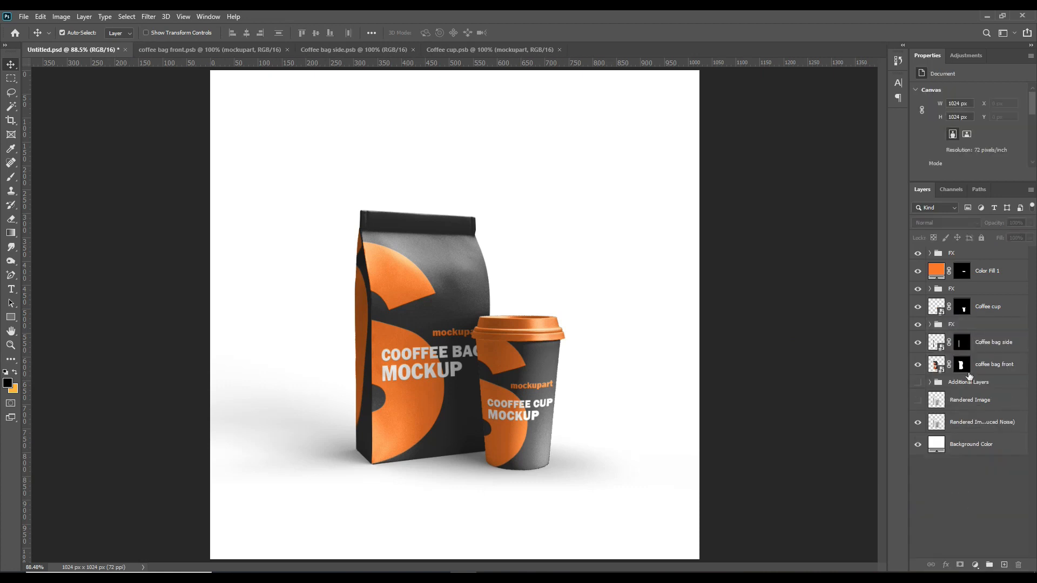
Mark the coffee bag front, Coffee bag side, Coffee cup and Color Fill 1 layers with the red colour label
{"action": "left_click", "coordinate": [990, 367]}
{"action": "left_click", "coordinate": [988, 342], "text": "shift"}
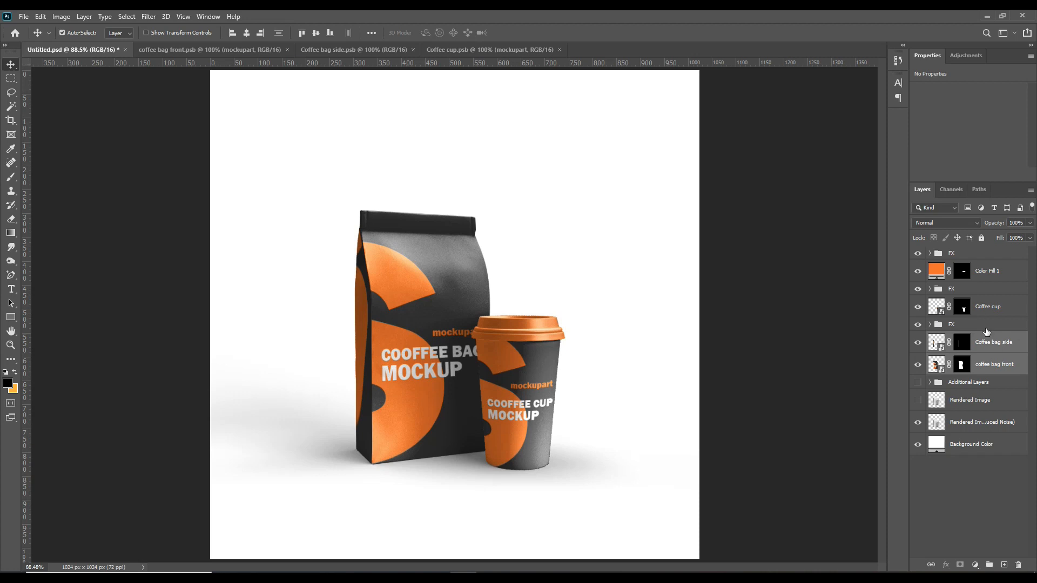
{"action": "left_click", "coordinate": [988, 309], "text": "ctrl"}
{"action": "left_click", "coordinate": [988, 270], "text": "ctrl"}
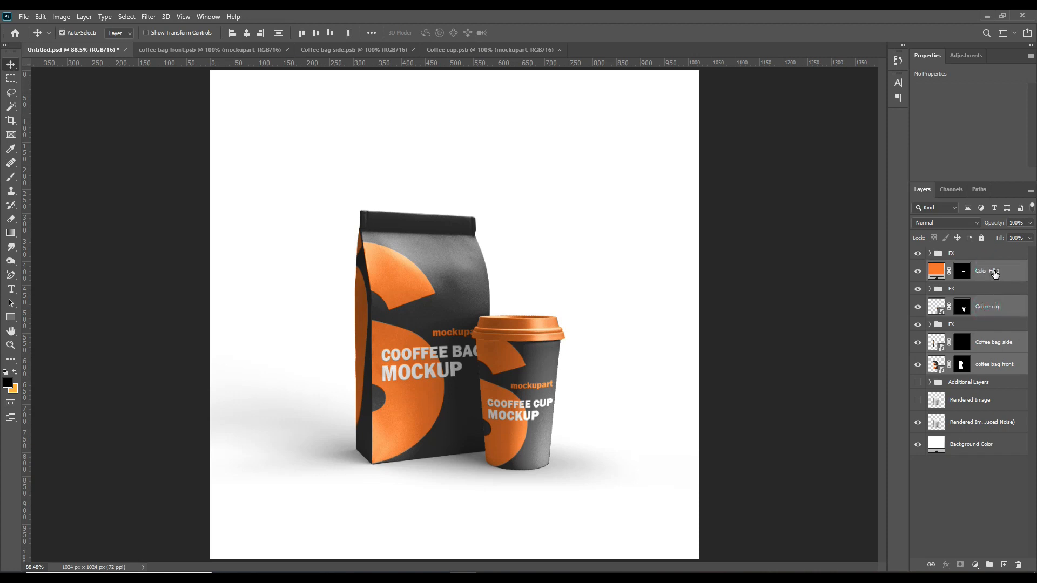
{"action": "right_click", "coordinate": [1017, 276]}
{"action": "left_click", "coordinate": [886, 478]}
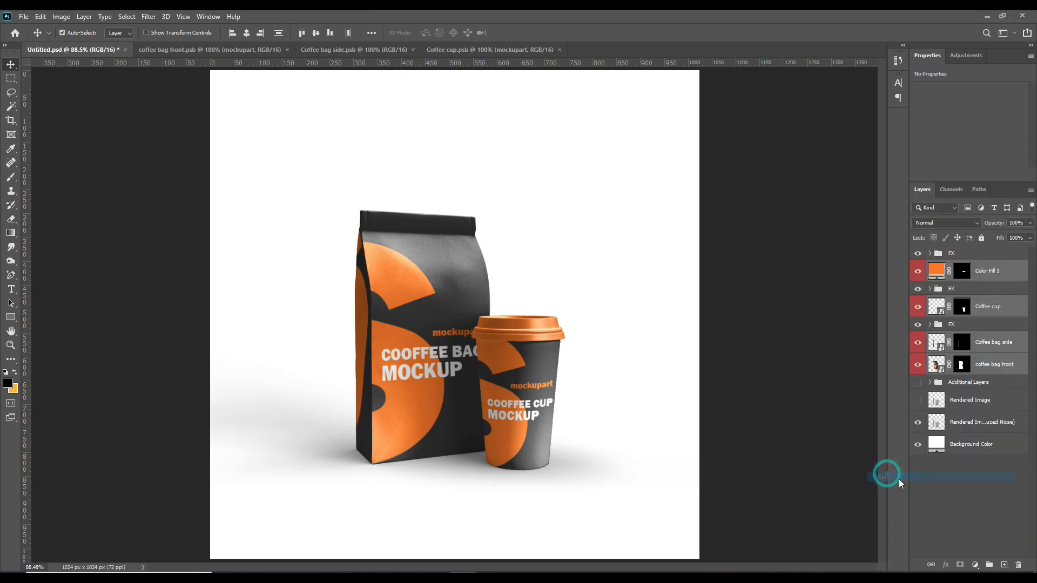
Mark the Background Color layer with the red colour label
{"action": "left_click", "coordinate": [943, 494]}
{"action": "right_click", "coordinate": [970, 447]}
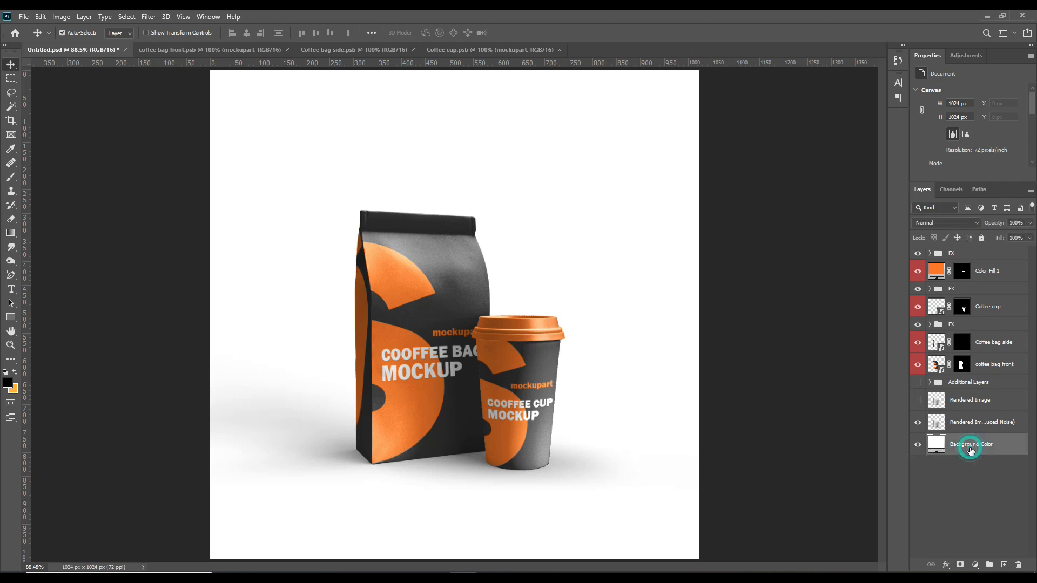
{"action": "left_click", "coordinate": [847, 479]}
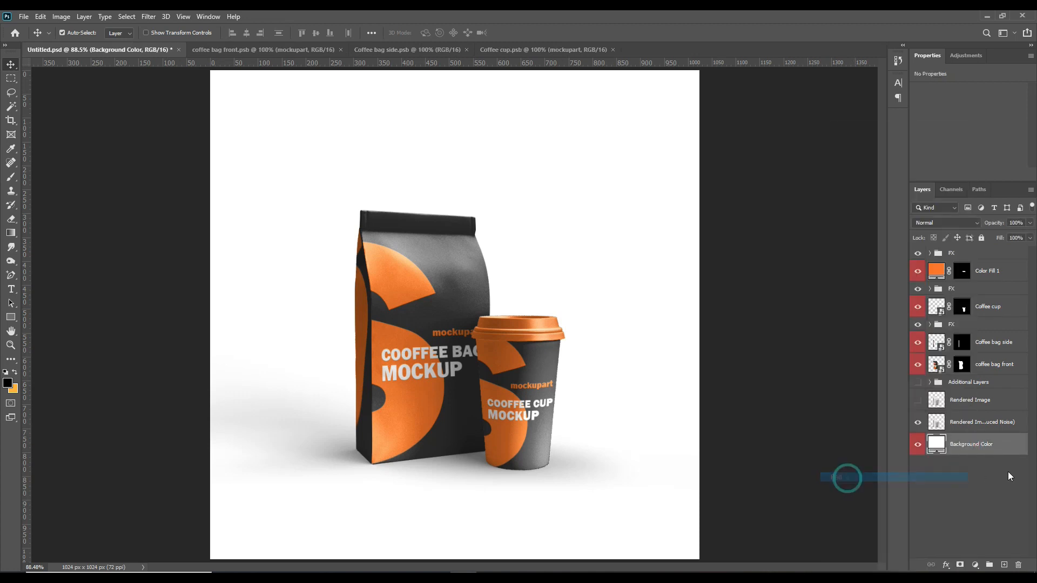
{"action": "left_click", "coordinate": [1008, 472]}
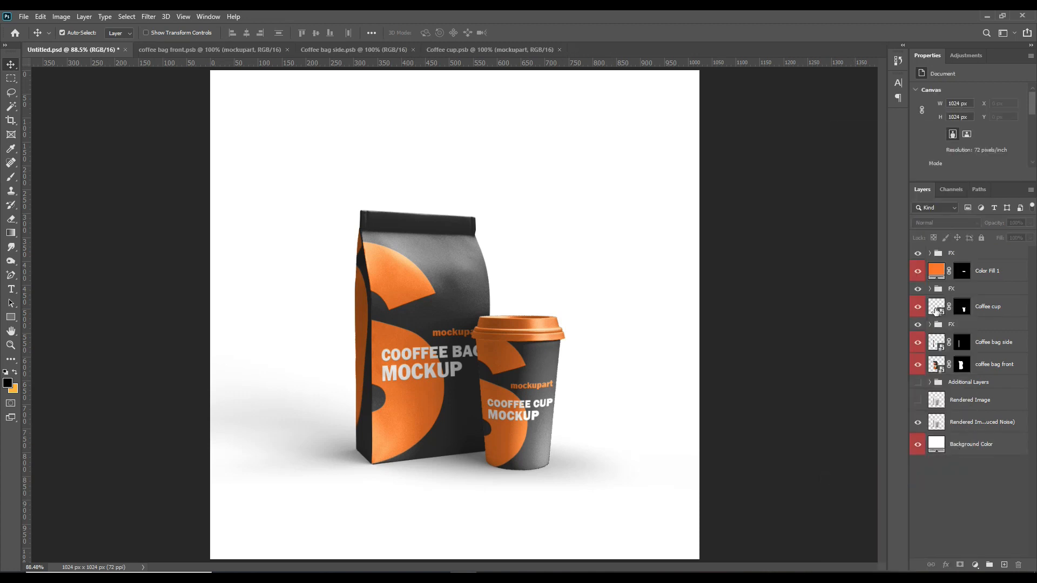
Recolour the Background Color fill to light orange ffa64a, sampled from the orange artwork on the coffee bag
{"action": "double_click", "coordinate": [936, 446]}
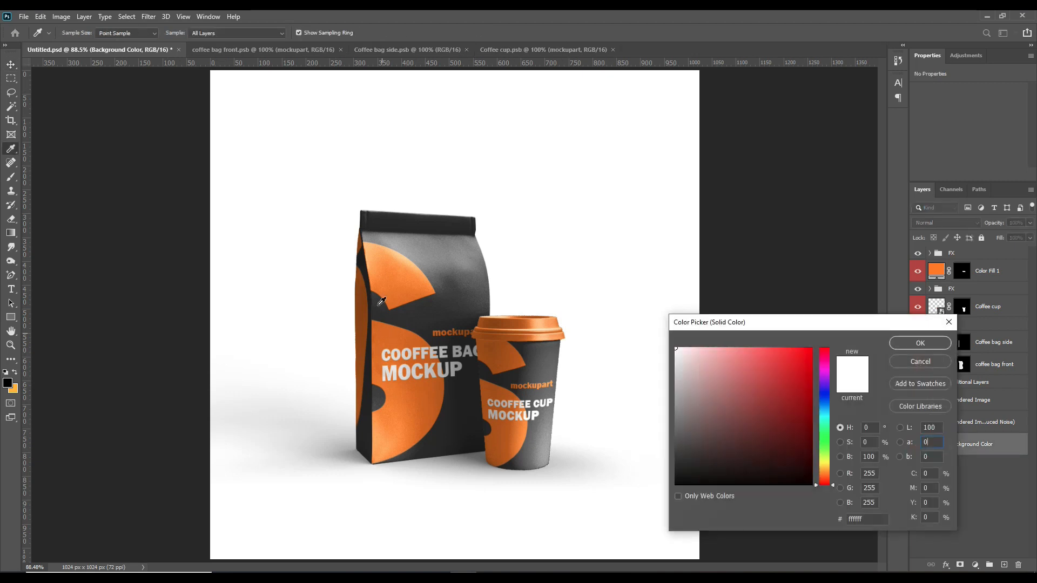
{"action": "left_click", "coordinate": [379, 296]}
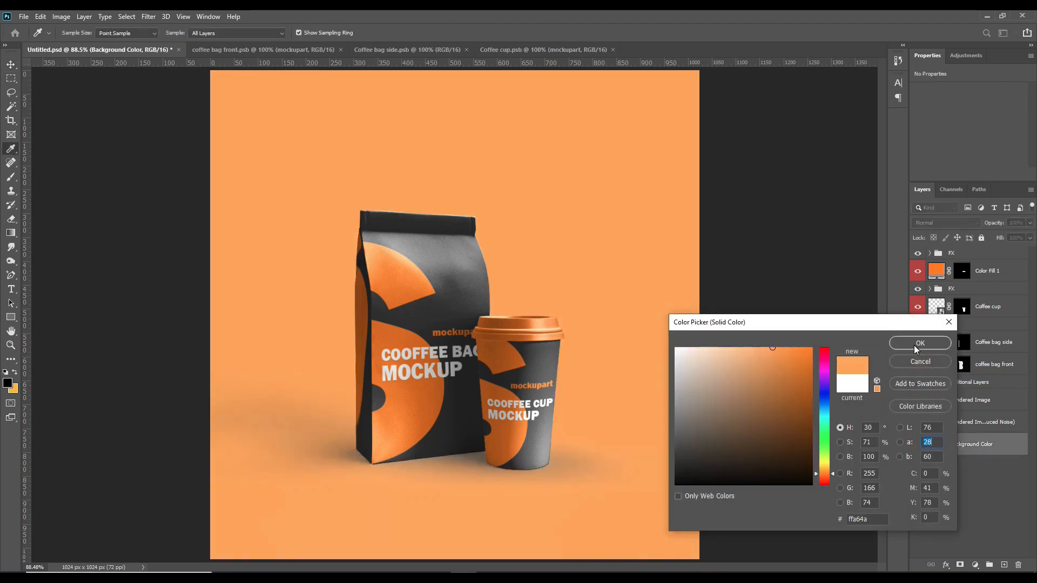
{"action": "left_click", "coordinate": [914, 345]}
{"action": "left_click", "coordinate": [967, 501]}
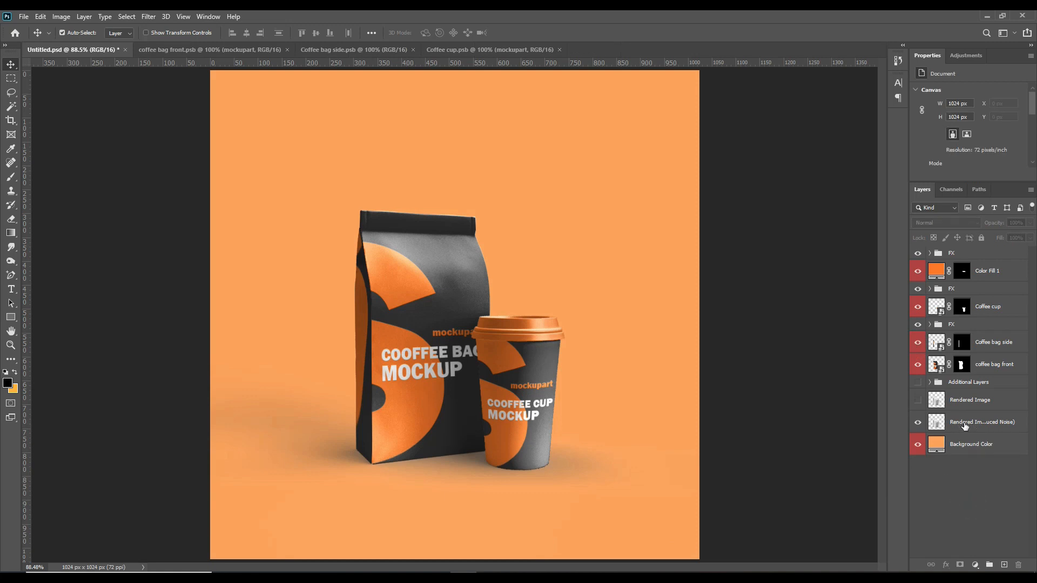
Set the blend mode of the Rendered Image (Reduced Noise) layer to Linear Burn
{"action": "left_click", "coordinate": [973, 425]}
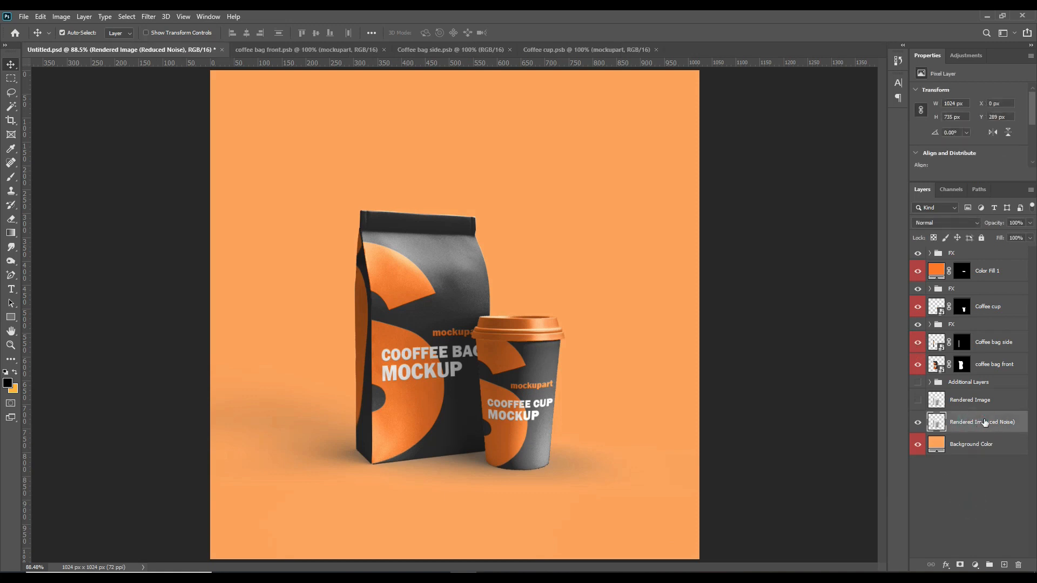
{"action": "left_click", "coordinate": [945, 223]}
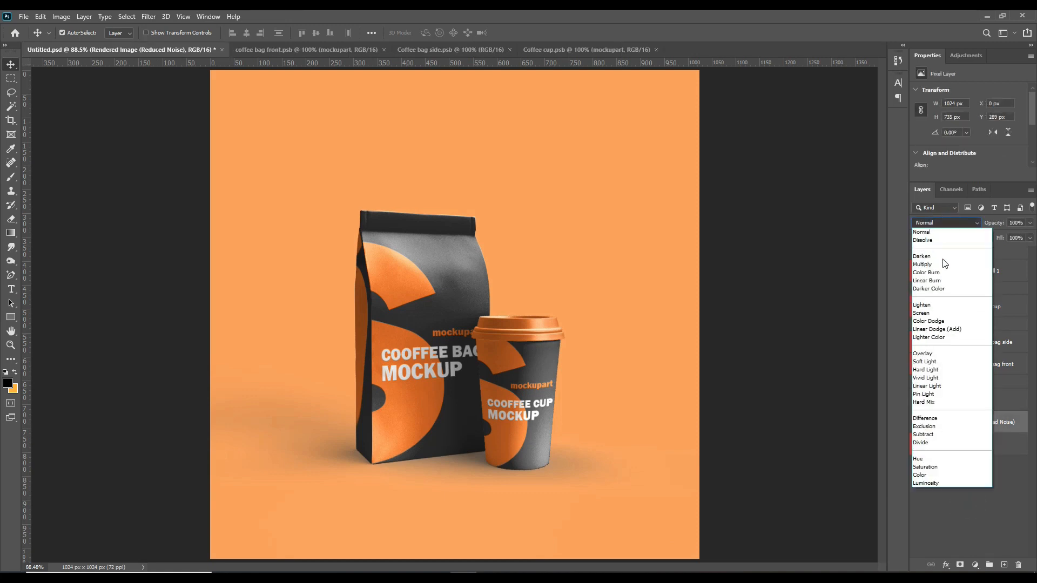
{"action": "left_click", "coordinate": [933, 280]}
{"action": "left_click", "coordinate": [945, 511]}
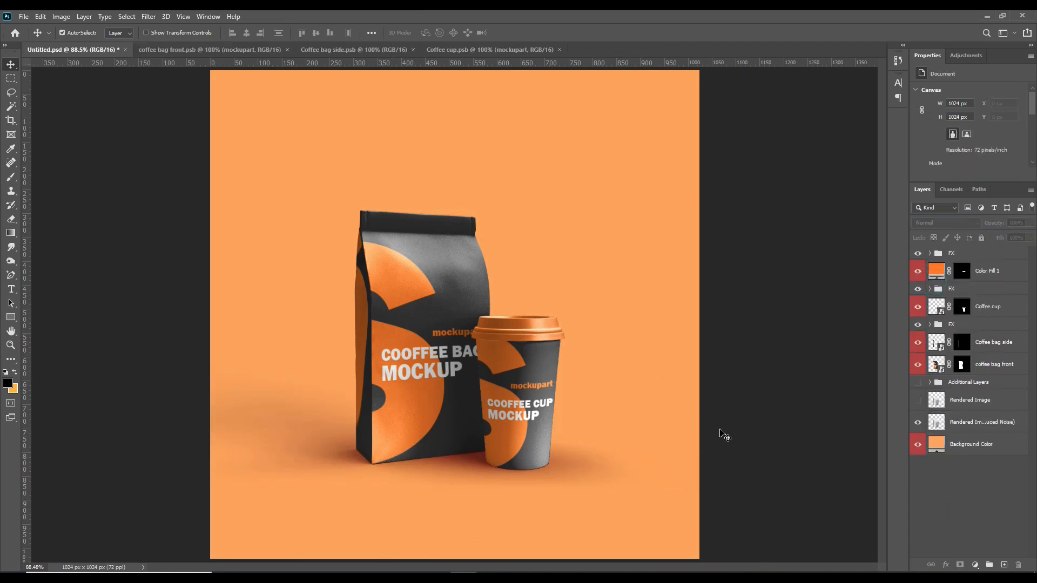